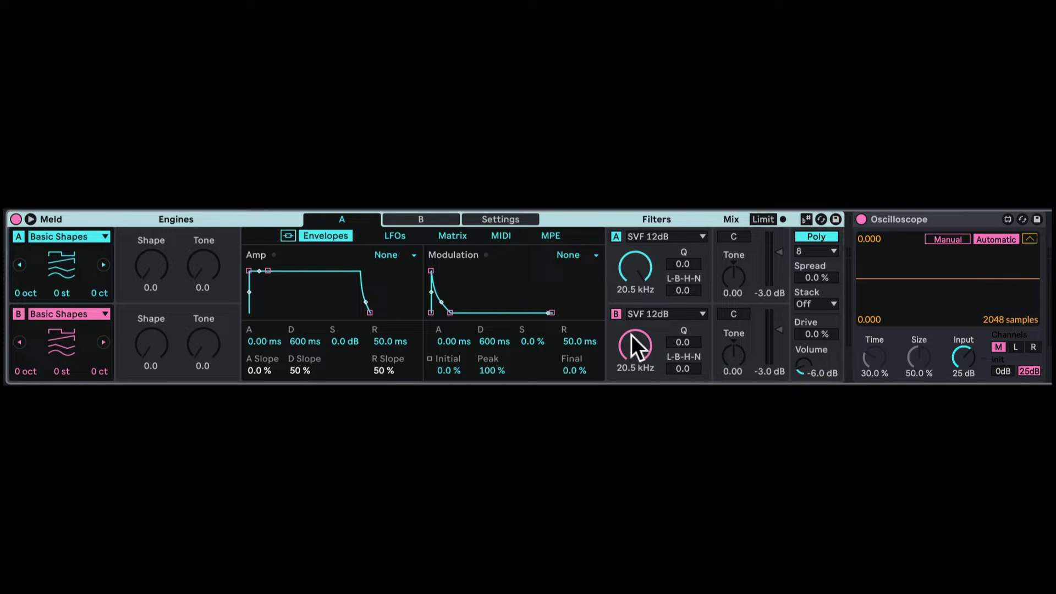
Show engine B's settings and switch off engine A.
click(103, 236)
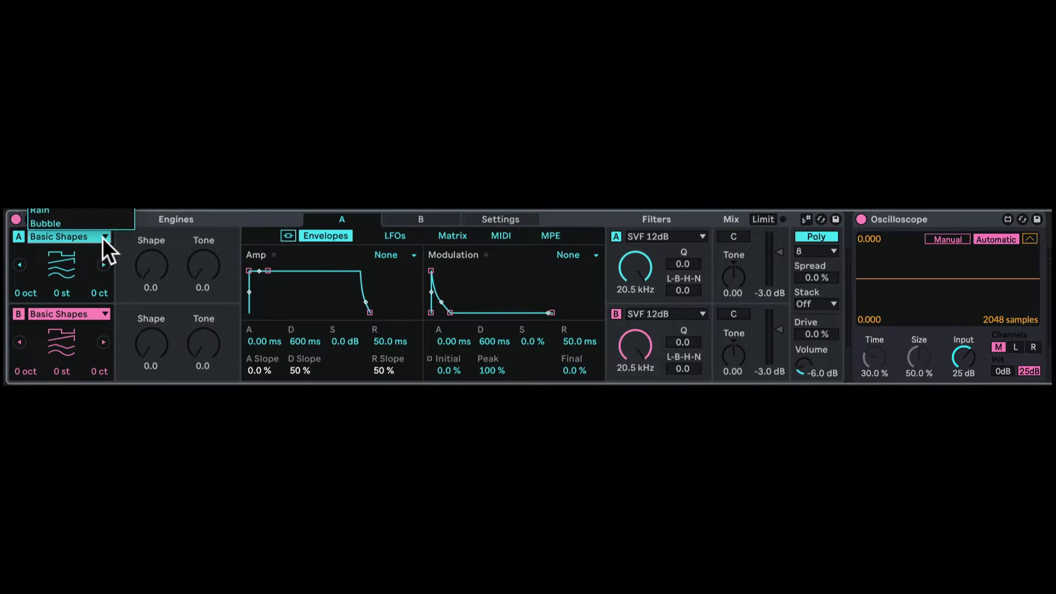
click(80, 292)
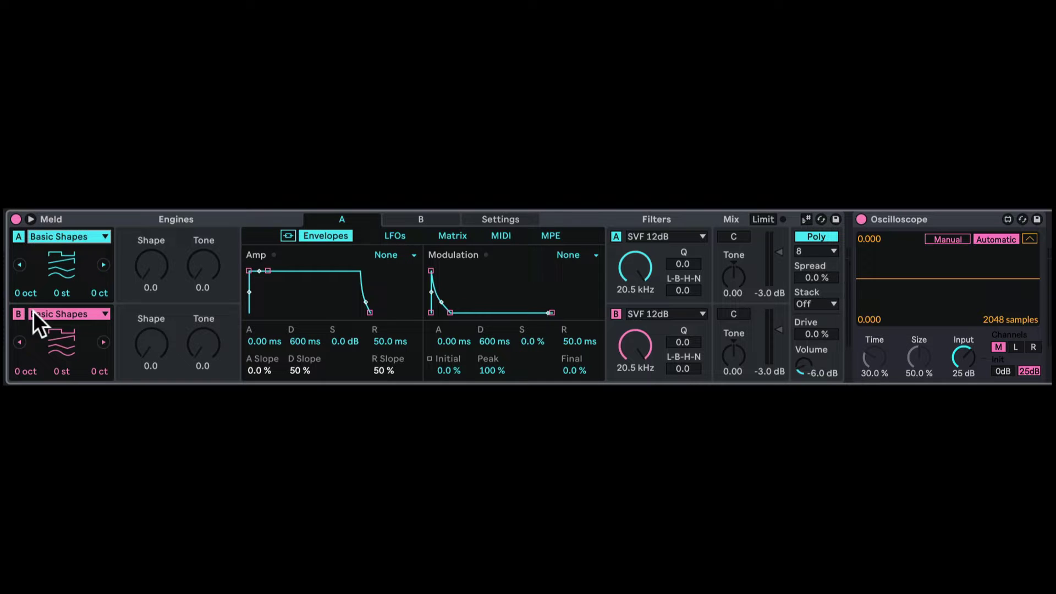
click(64, 312)
click(18, 236)
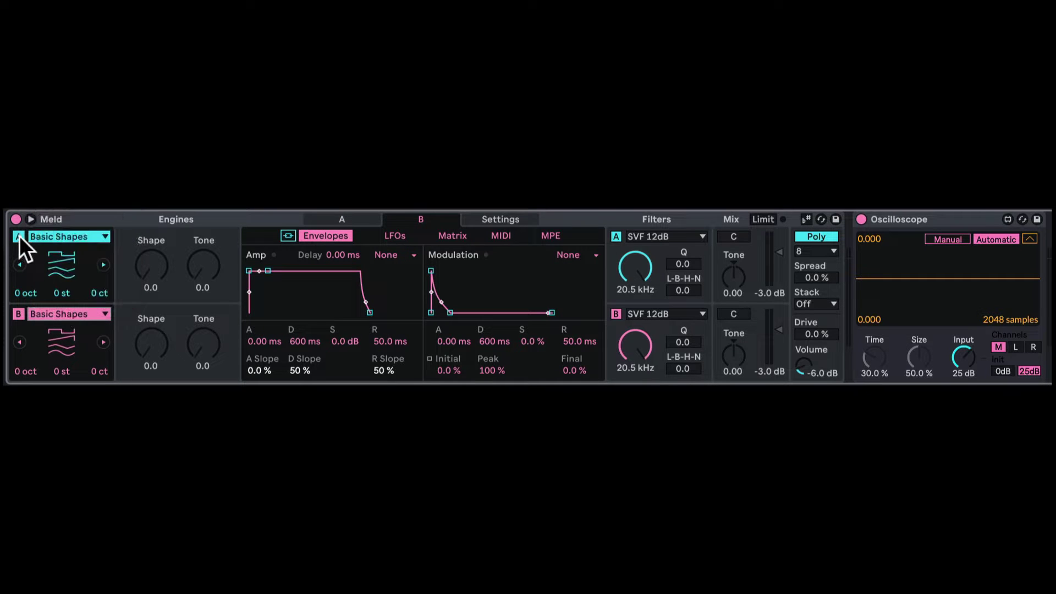
click(19, 235)
Try the Chip engine type in slot B and return the slot to Basic Shapes.
click(48, 313)
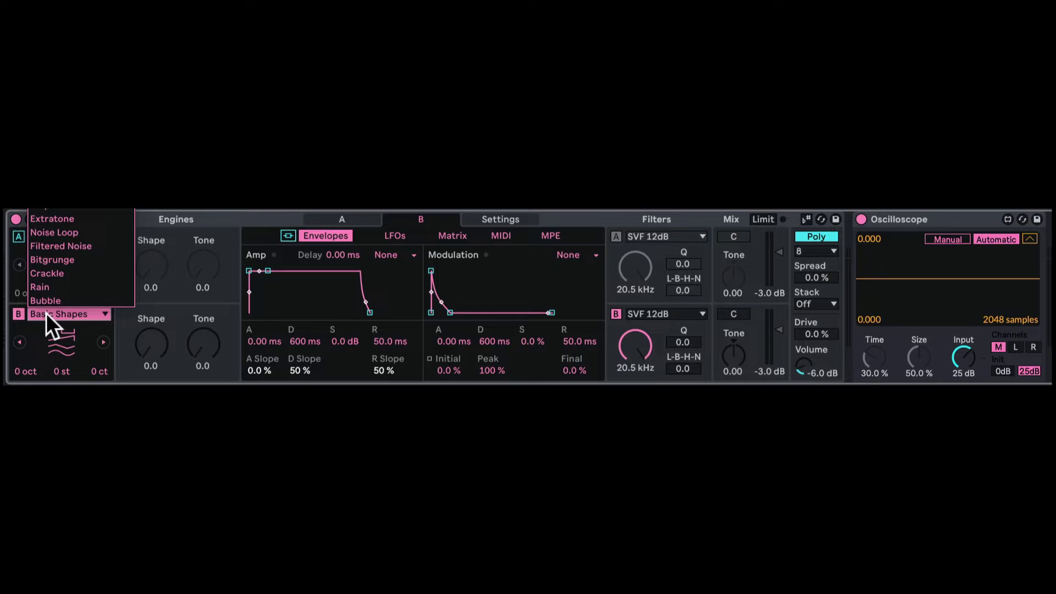
click(51, 312)
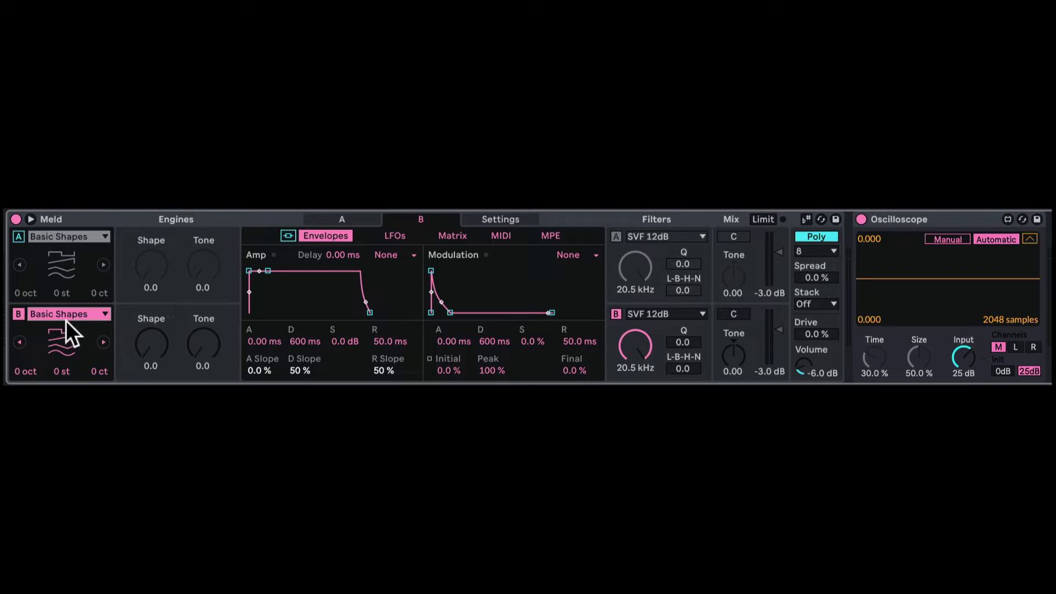
click(143, 336)
click(71, 314)
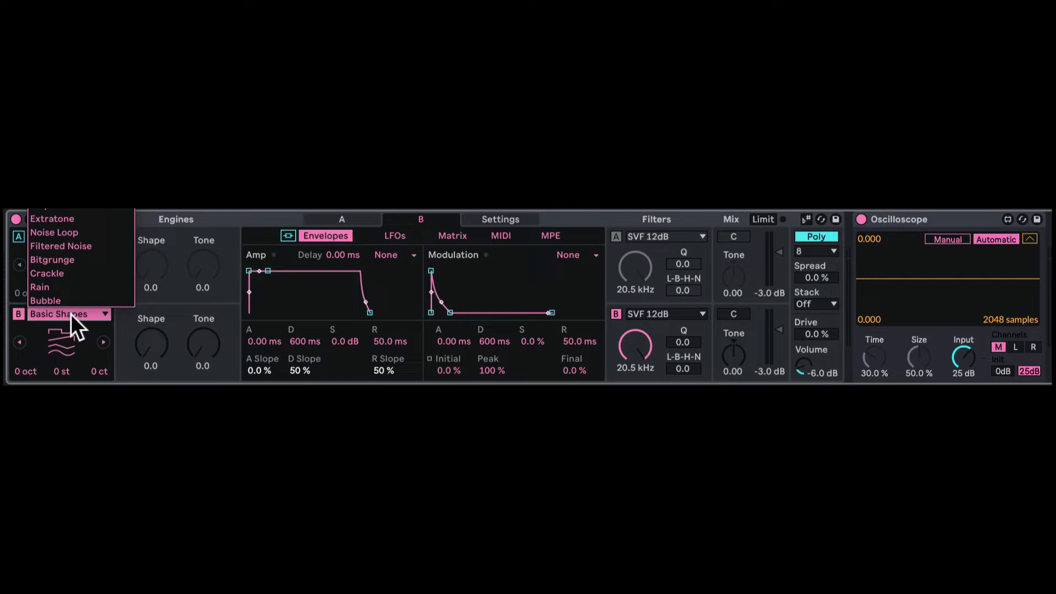
click(55, 177)
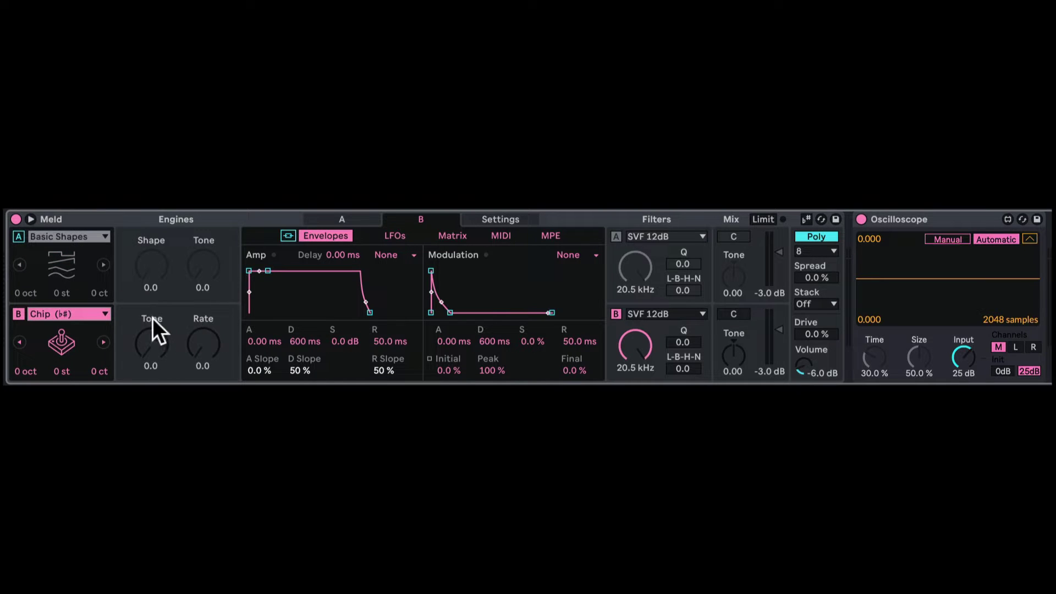
click(66, 315)
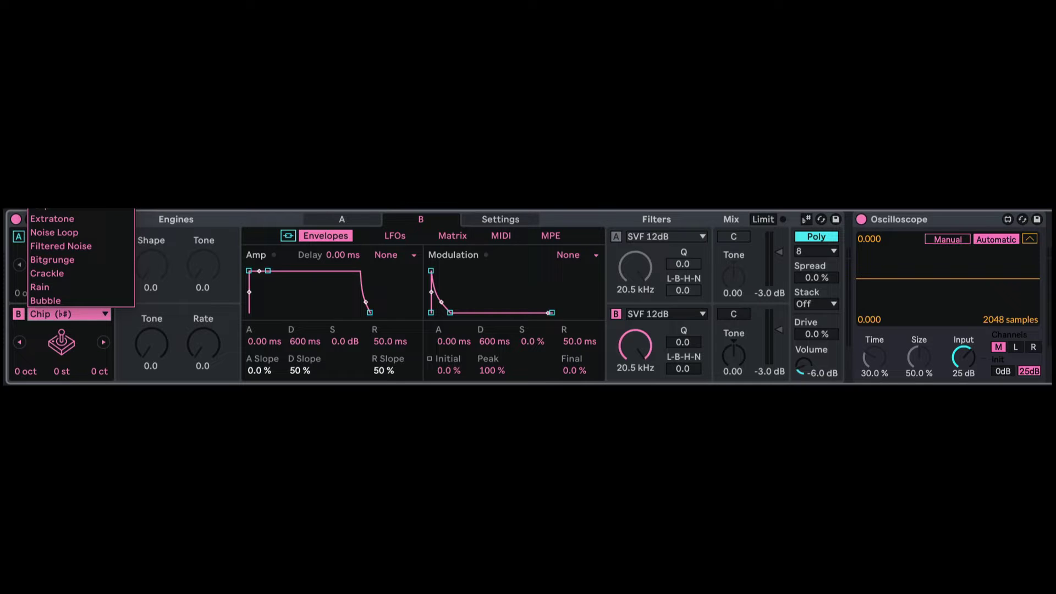
click(55, 11)
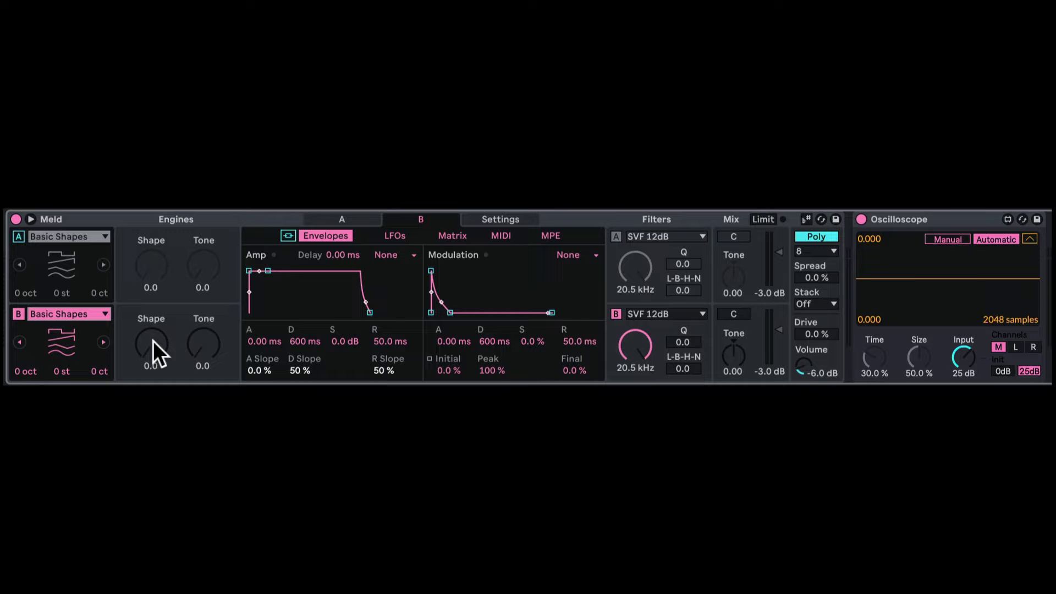
Audition the Basic Shapes waveforms on engine B, raising Shape to 42.1 and Tone to 48.4.
drag(152, 342, 152, 341)
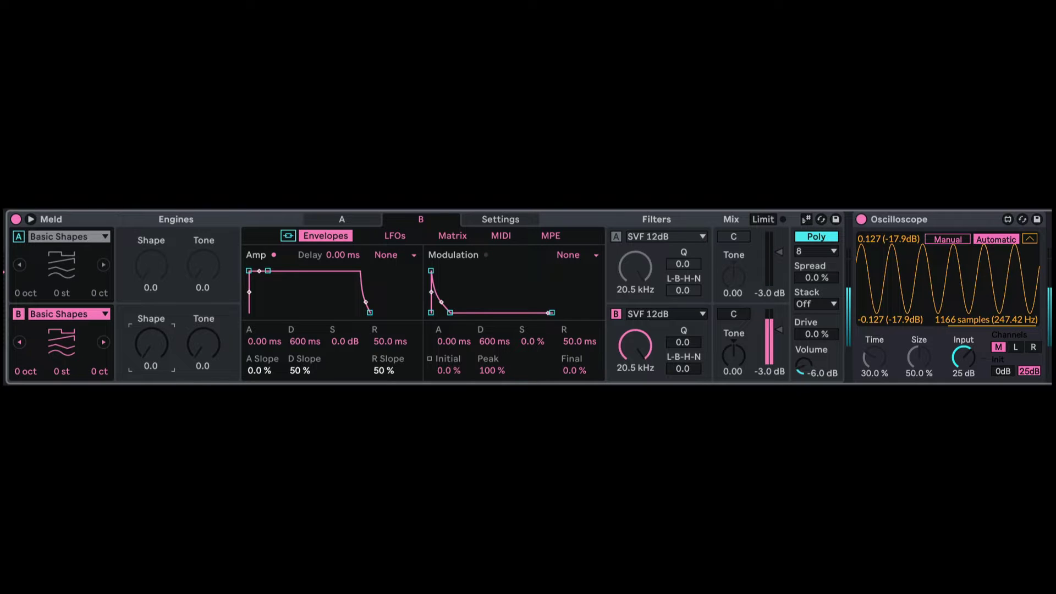
mouse_move(152, 341)
mouse_down()
mouse_move(153, 231)
mouse_move(152, 318)
mouse_up()
drag(204, 343, 204, 341)
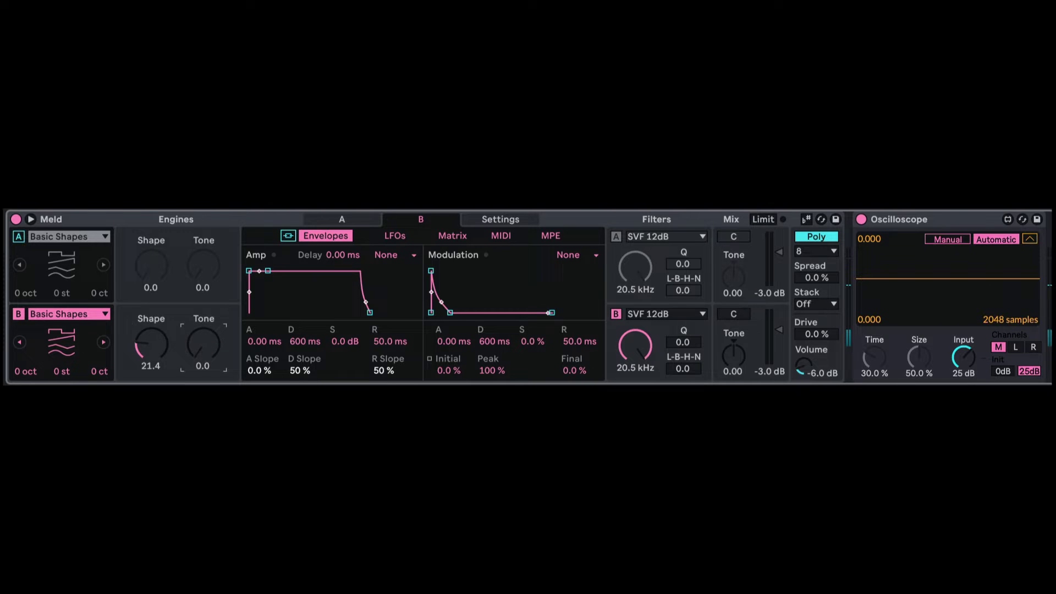
click(154, 332)
drag(151, 332, 203, 318)
drag(138, 361, 137, 355)
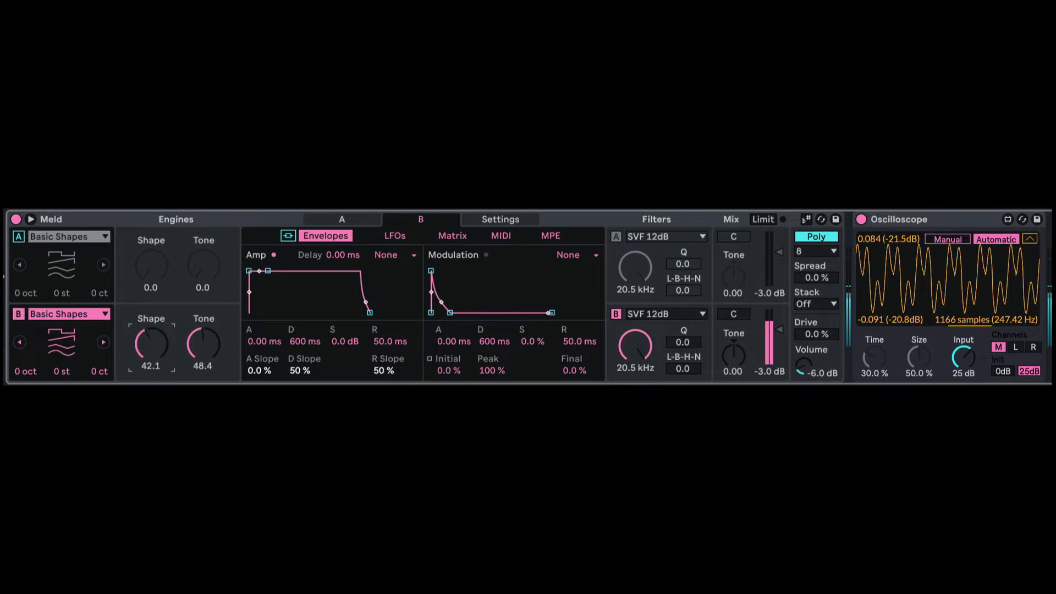
Test engine B's brighter waveforms with Tone at 0.0, ending with Shape at 100.0 and Tone at 15.1.
drag(201, 341, 202, 368)
click(151, 343)
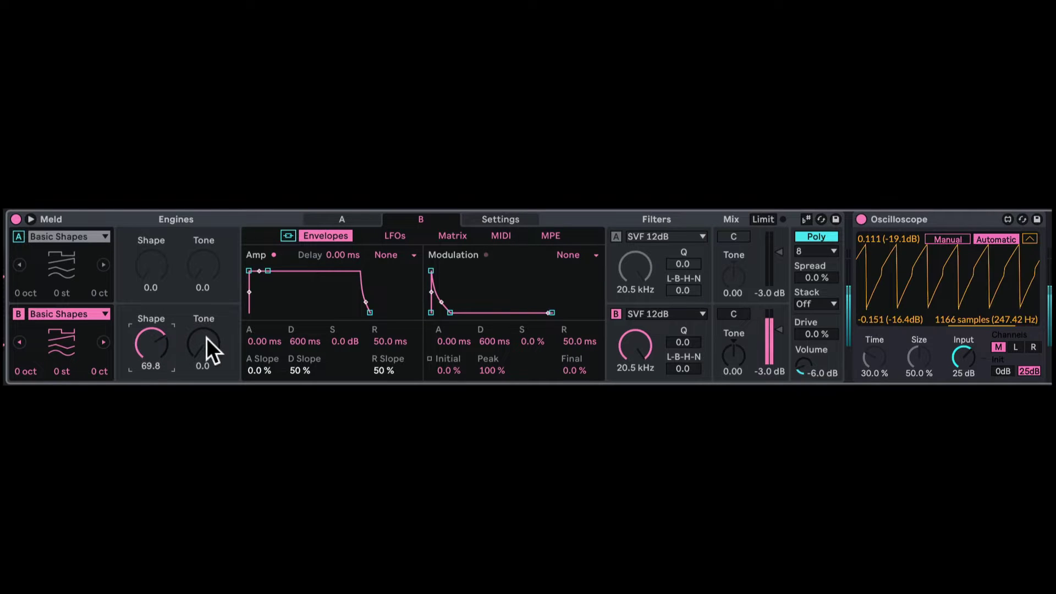
mouse_move(207, 339)
mouse_down()
mouse_move(206, 287)
mouse_move(206, 317)
mouse_move(165, 337)
mouse_move(195, 345)
mouse_move(205, 304)
mouse_move(200, 344)
mouse_up()
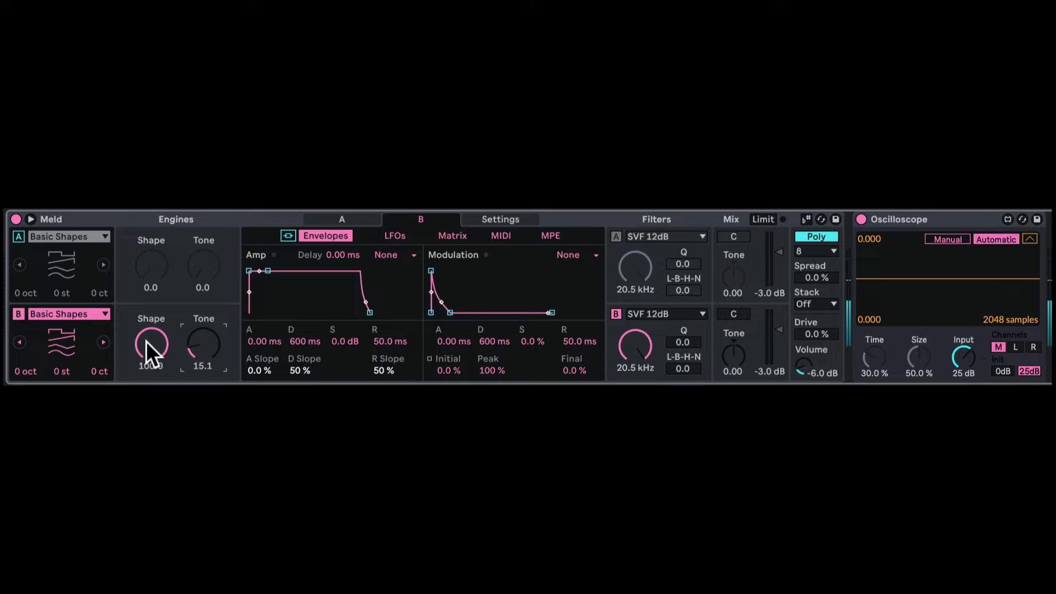
Load Dual Basic Shapes into engine B, set Shape to 0.0 and raise Detune to 28.6.
click(72, 311)
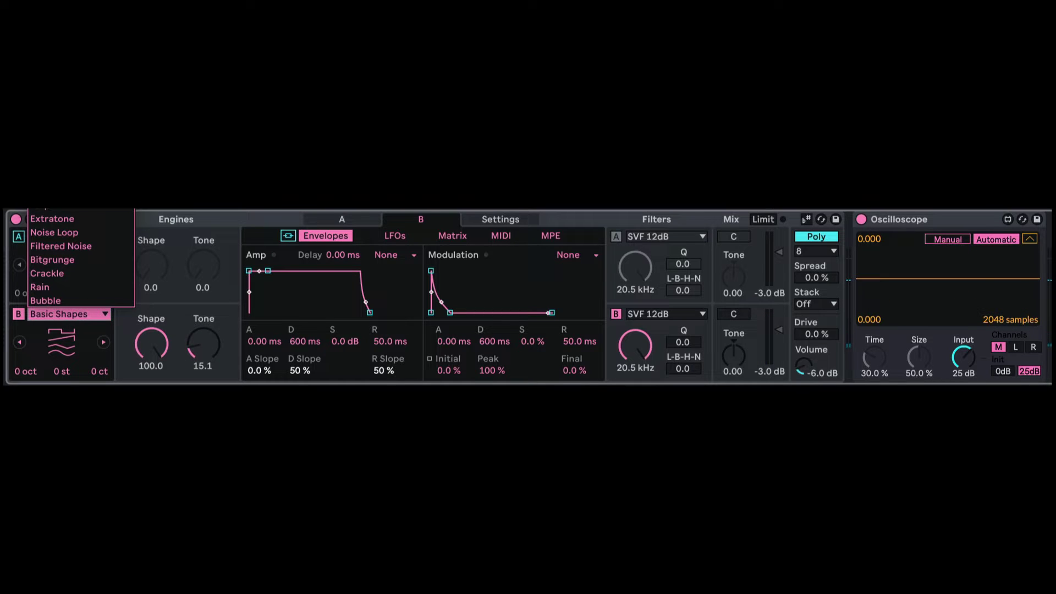
key(Down)
key(Return)
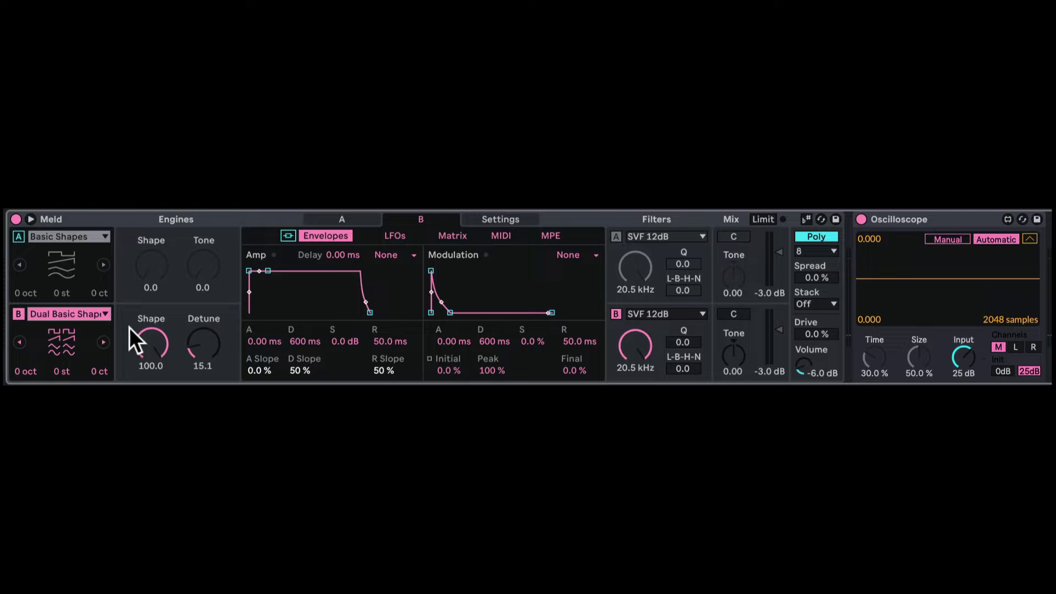
drag(154, 339, 154, 388)
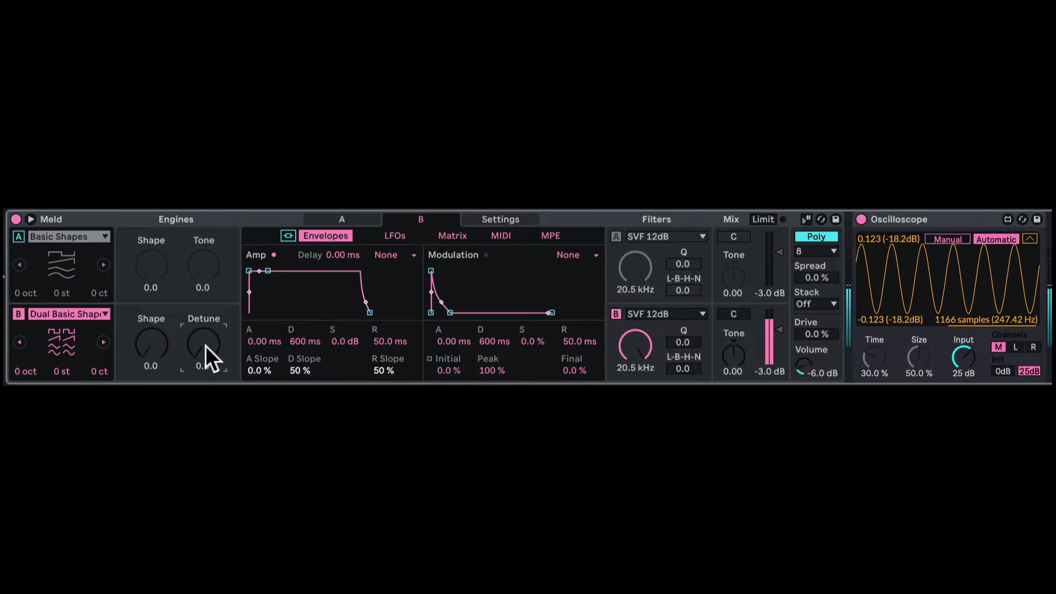
drag(203, 343, 204, 310)
Set the song's scale to C Lydian.
click(93, 310)
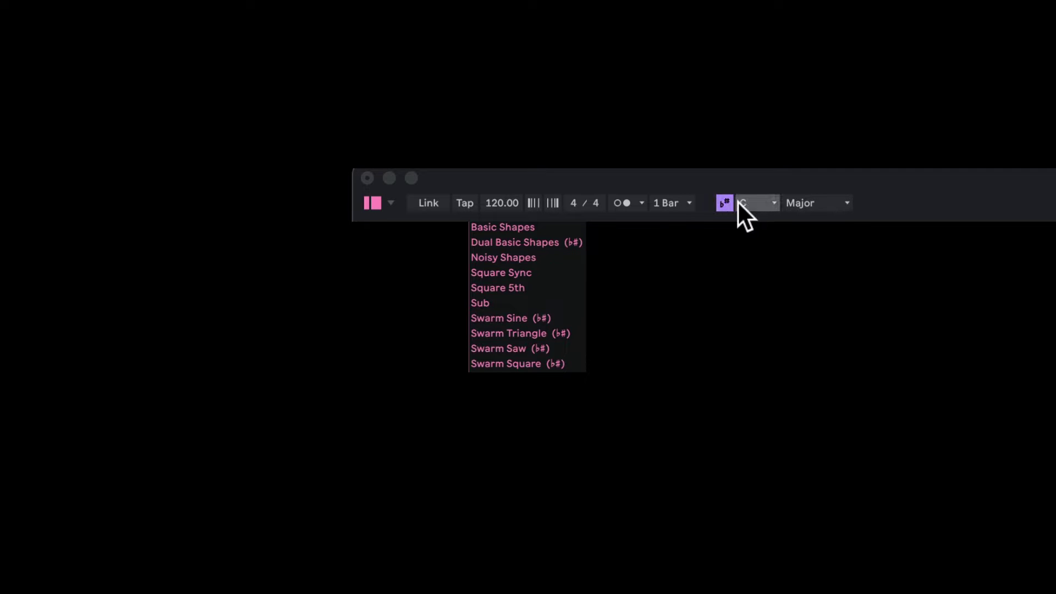
click(803, 198)
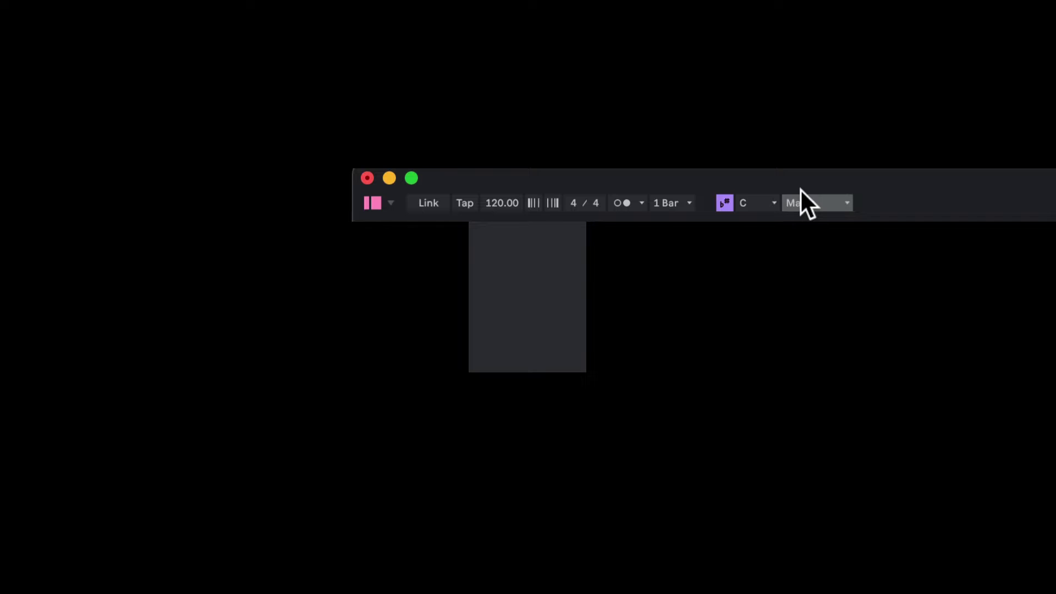
click(805, 198)
click(649, 328)
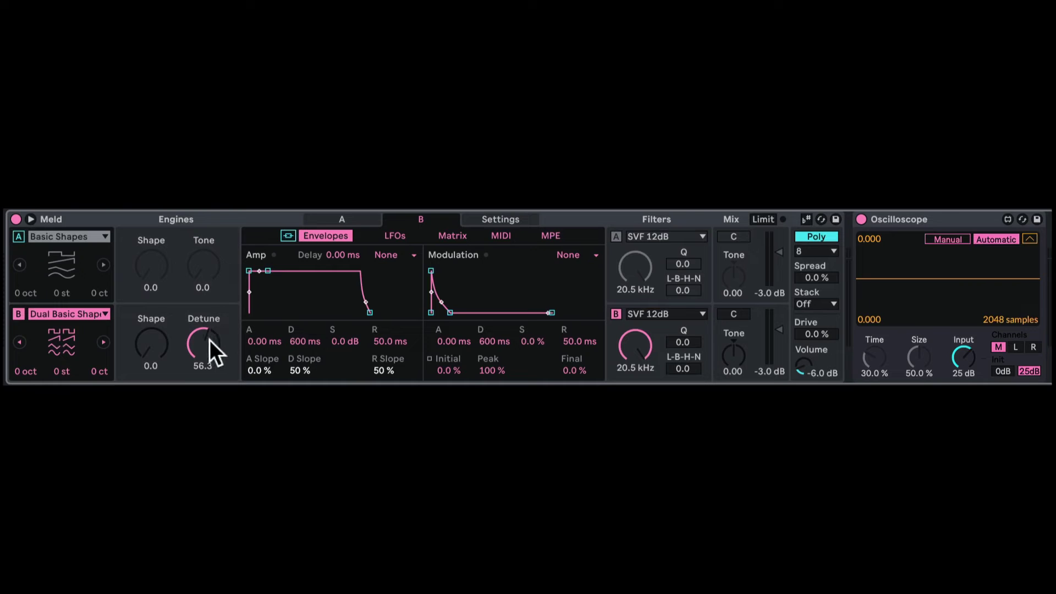
Enable scale awareness in Meld and sweep engine B's Detune, finishing at 0.0.
drag(209, 339, 209, 379)
mouse_move(187, 344)
mouse_down()
mouse_move(186, 368)
mouse_move(201, 304)
mouse_move(201, 341)
mouse_move(202, 298)
mouse_move(201, 342)
mouse_up()
Load Noisy Shapes into engine B and set Shape to 77.0 and Rough to 28.6.
click(75, 310)
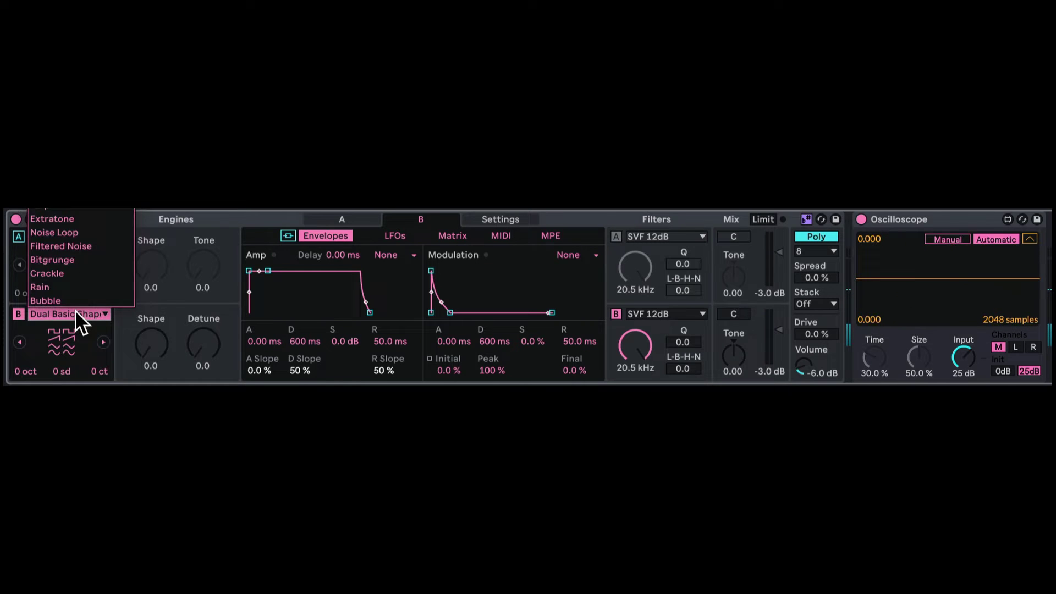
click(75, 310)
click(75, 310)
click(66, 28)
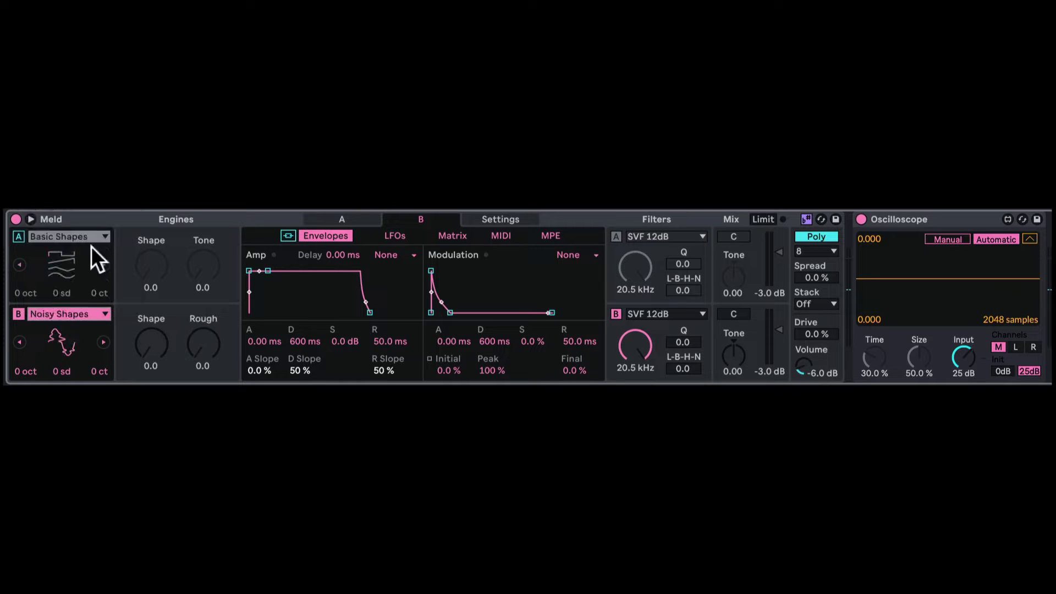
drag(145, 325, 151, 301)
mouse_move(203, 343)
mouse_down()
mouse_move(203, 288)
mouse_move(204, 327)
mouse_up()
Load Square Sync into engine B and set Freq 1 to 30.2 and Freq 2 to 55.6.
click(78, 318)
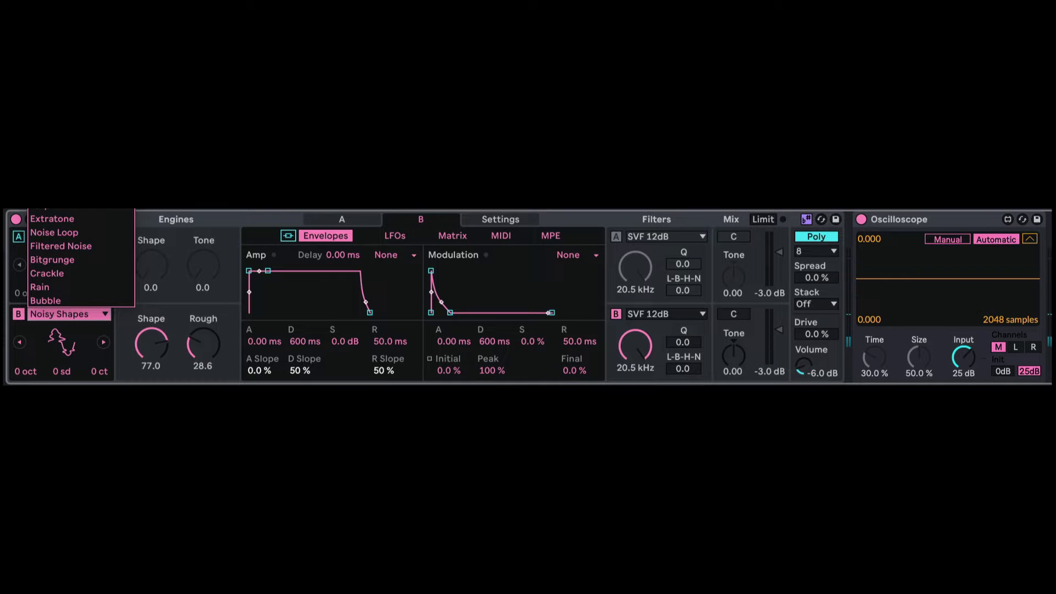
key(Down)
key(Return)
drag(200, 332, 146, 324)
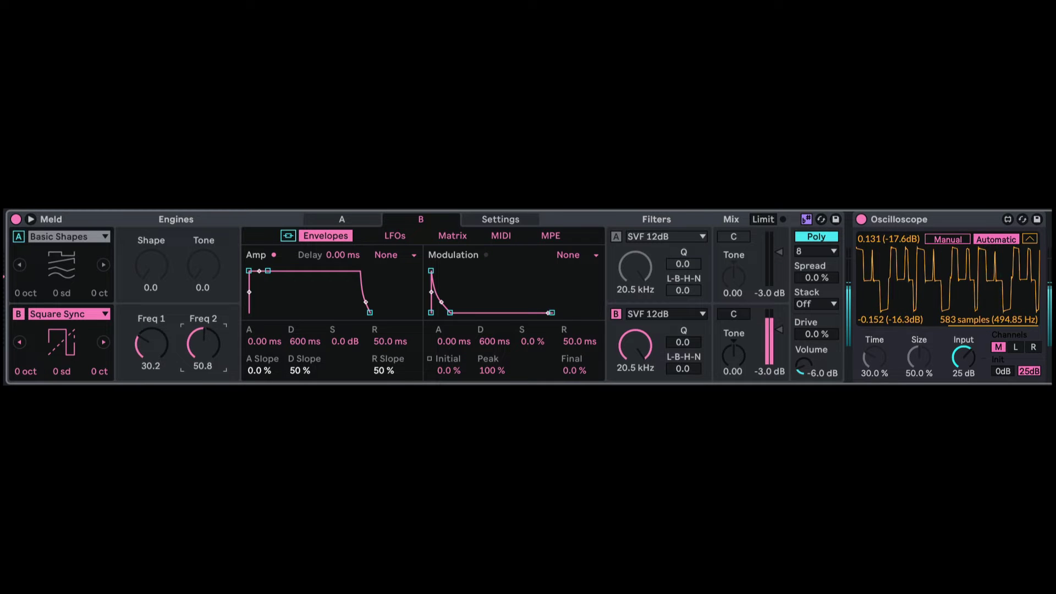
Load Square 5th into engine B and set P Width to 31.7 with 5th Amt at 0.0.
click(61, 315)
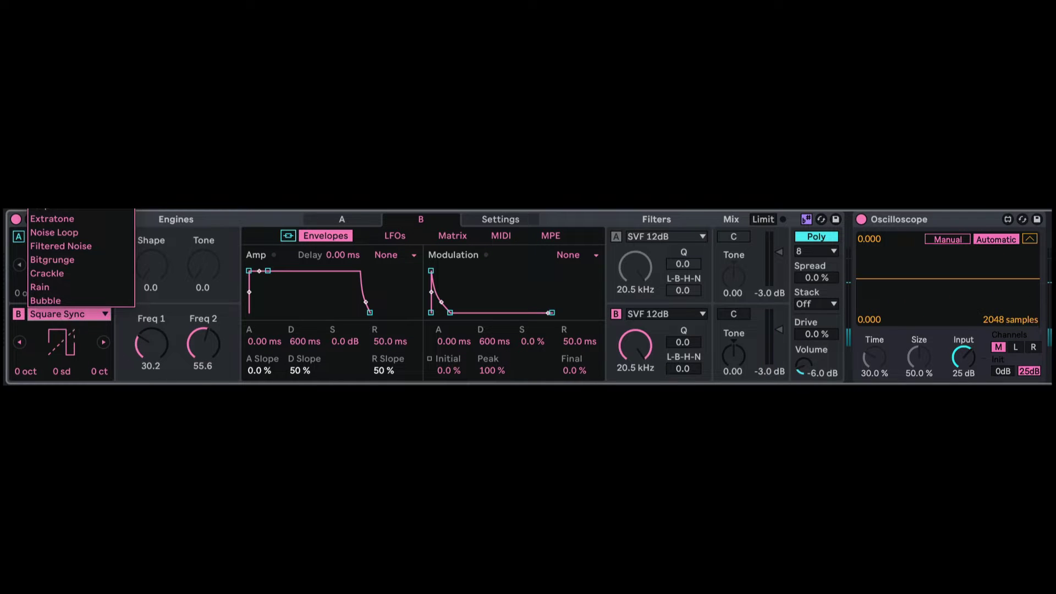
click(53, 40)
drag(200, 334, 200, 392)
mouse_move(155, 327)
mouse_down()
mouse_move(155, 359)
mouse_move(152, 308)
mouse_move(152, 363)
mouse_move(199, 313)
mouse_move(199, 322)
mouse_up()
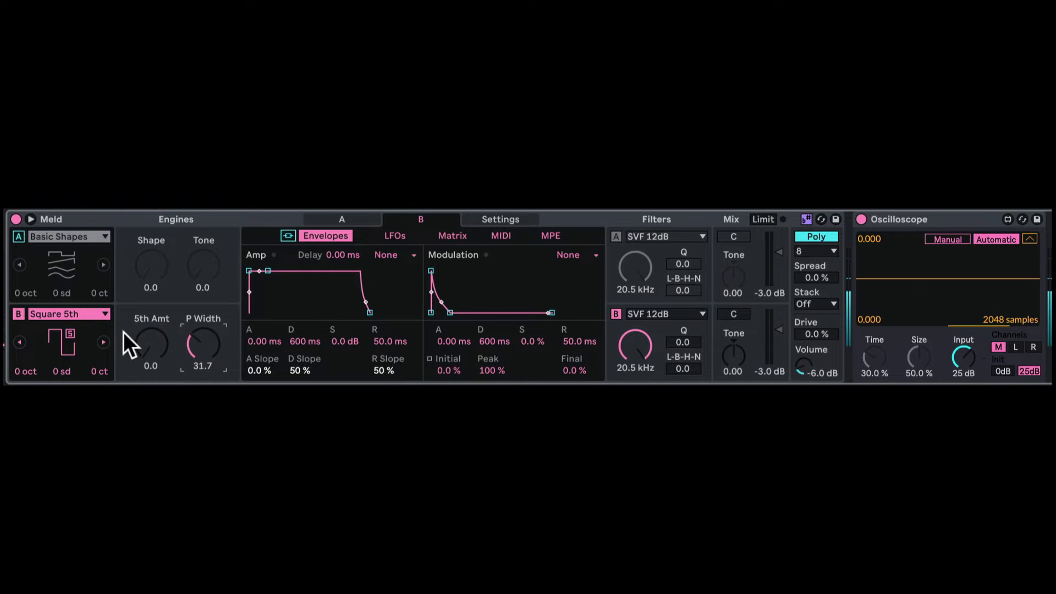
Load Sub into engine B and set Tone to 53.2 and Aux to 74.6.
click(78, 318)
click(55, 55)
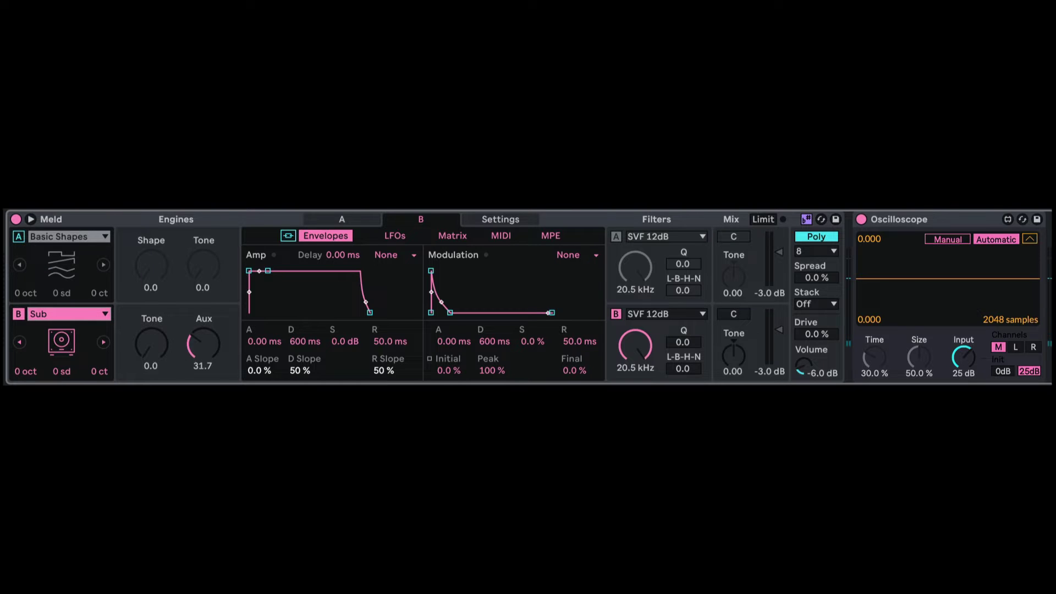
double_click(200, 340)
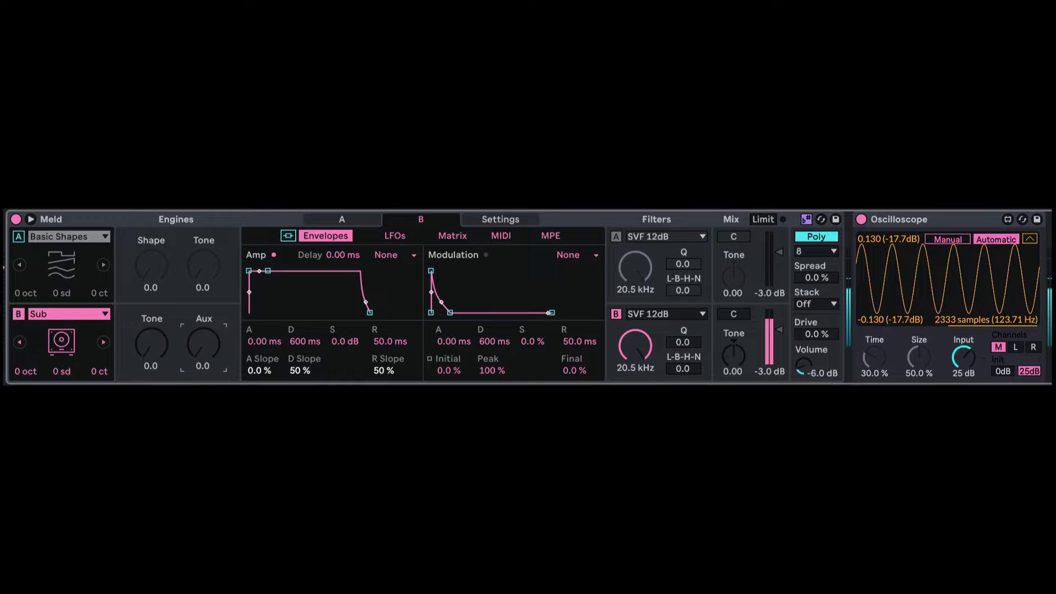
drag(157, 338, 202, 287)
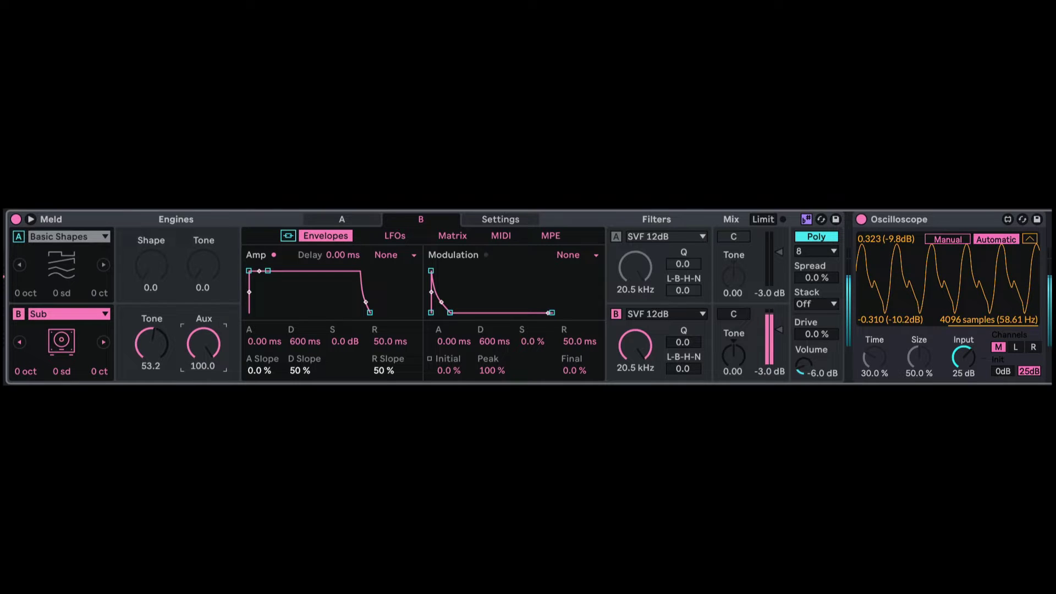
mouse_move(203, 344)
mouse_down()
mouse_move(203, 398)
mouse_move(203, 344)
mouse_up()
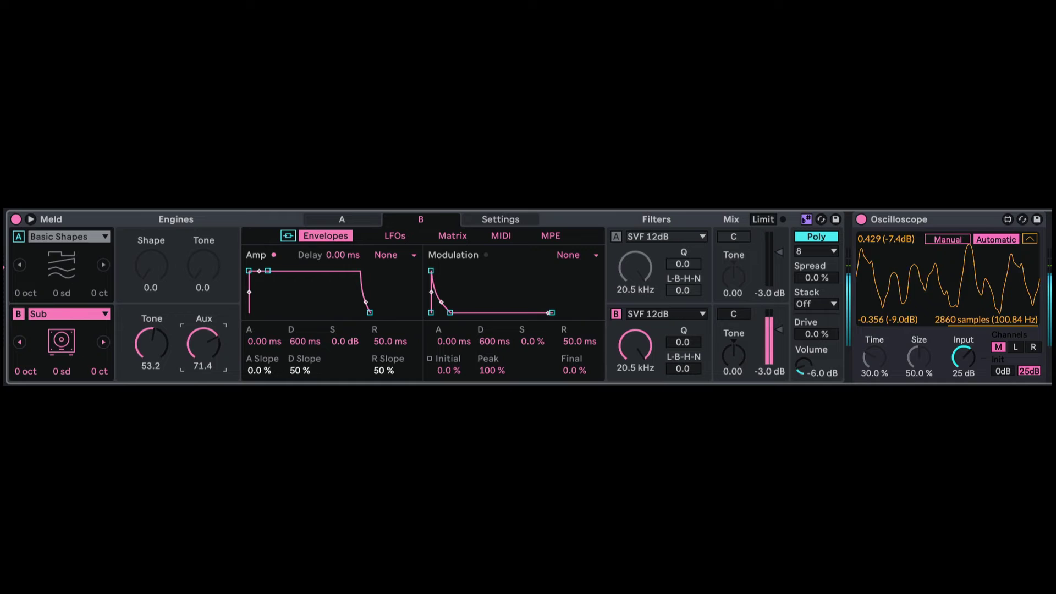
Load Swarm Sine into engine B, lower Spacing to 0.8 and raise Motion to 100.
click(71, 313)
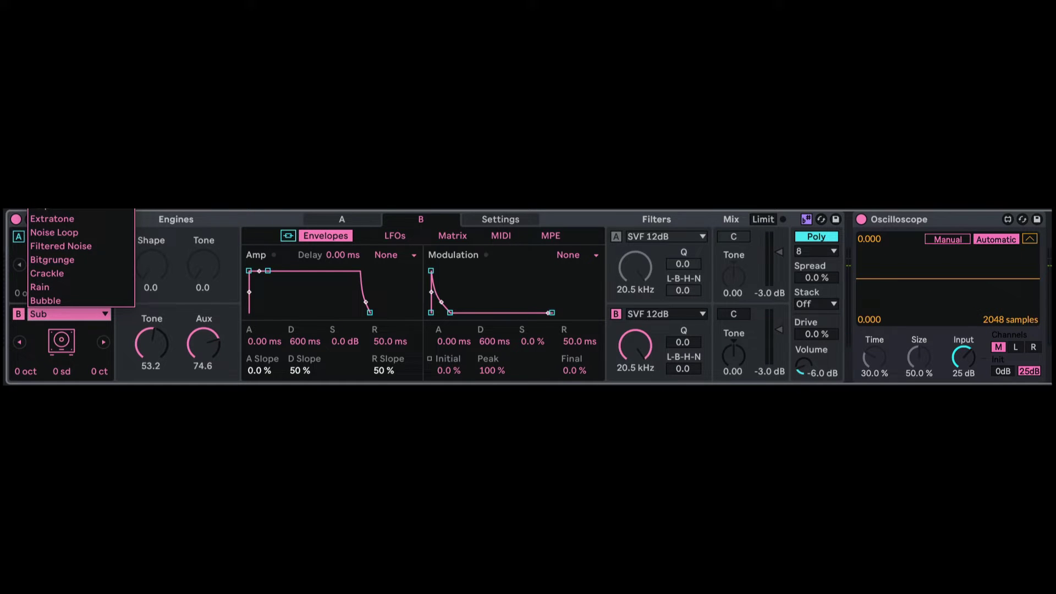
click(55, 82)
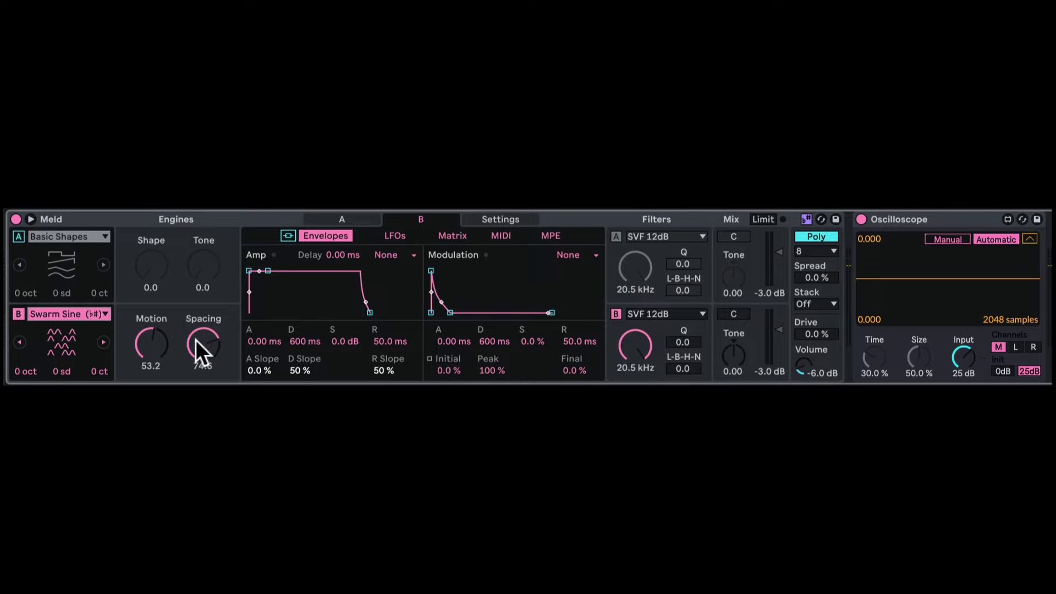
drag(196, 339, 196, 417)
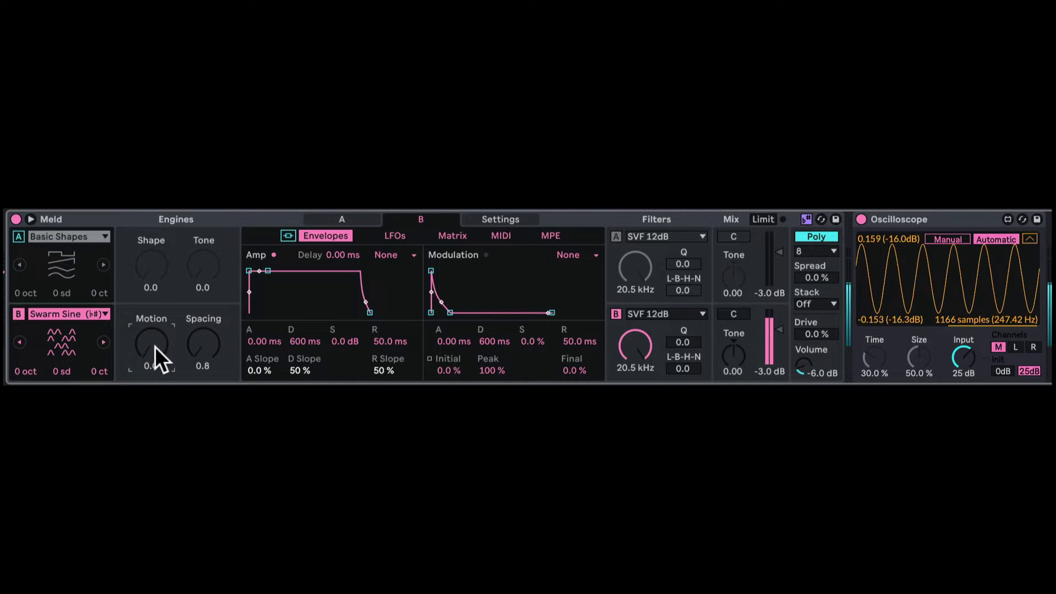
drag(155, 348, 155, 292)
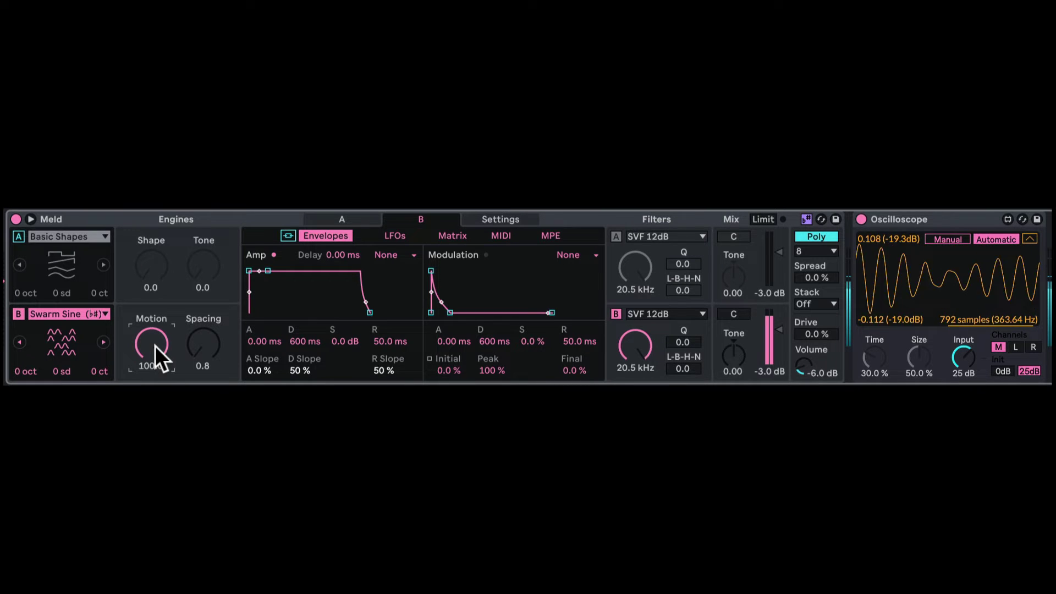
Audition Swarm Sine's Spacing at 47.6, turn off Meld's scale awareness, and lower Spacing to 0.8.
drag(158, 344, 205, 346)
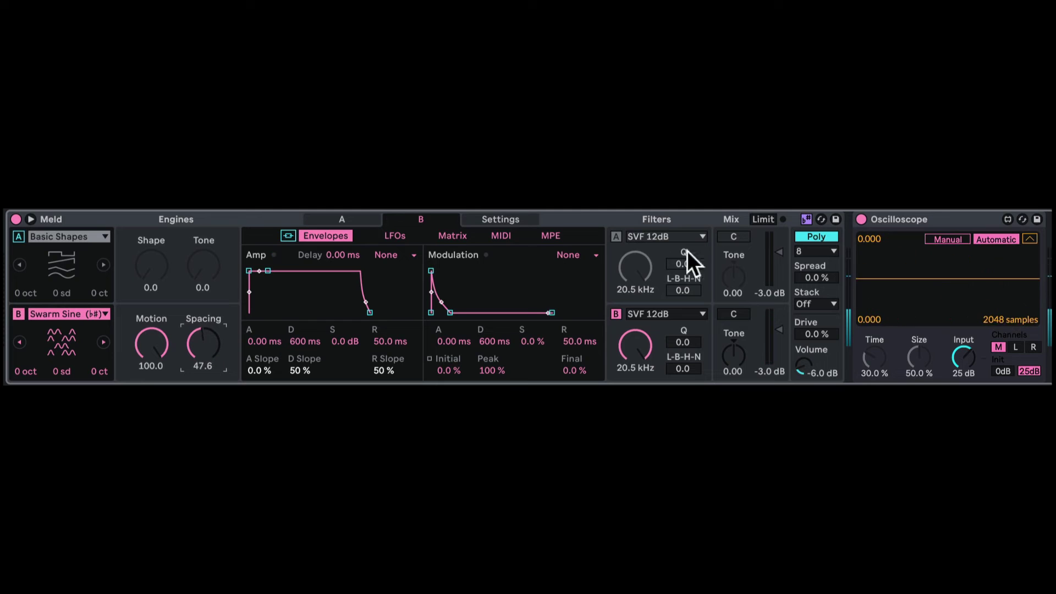
click(804, 219)
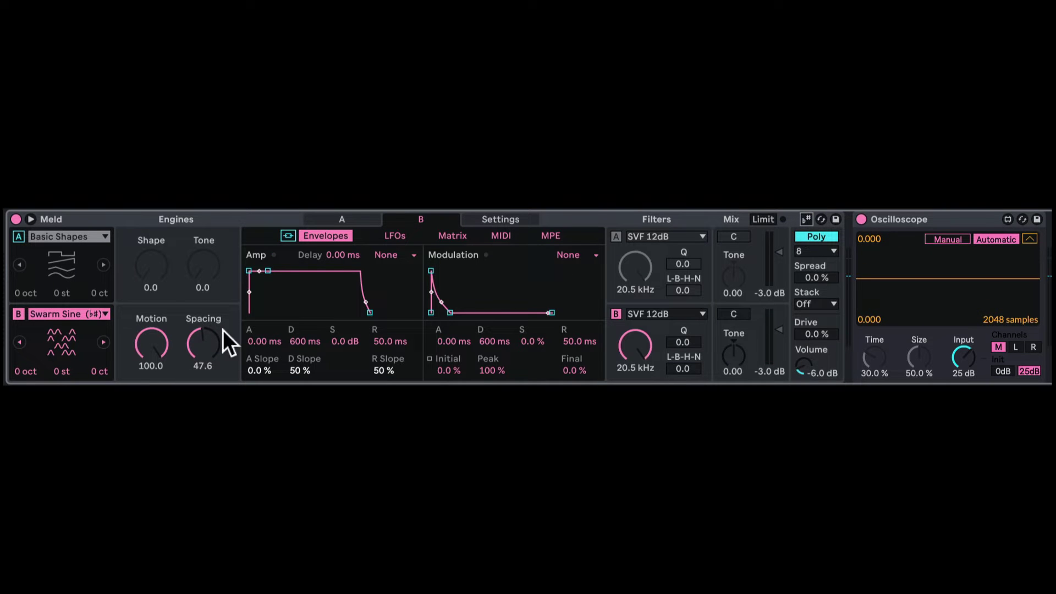
mouse_move(223, 330)
mouse_down()
mouse_move(223, 298)
mouse_move(223, 358)
mouse_up()
Load Swarm Triangle into engine B and set Motion to 27.0 and Spacing to 34.1.
click(77, 312)
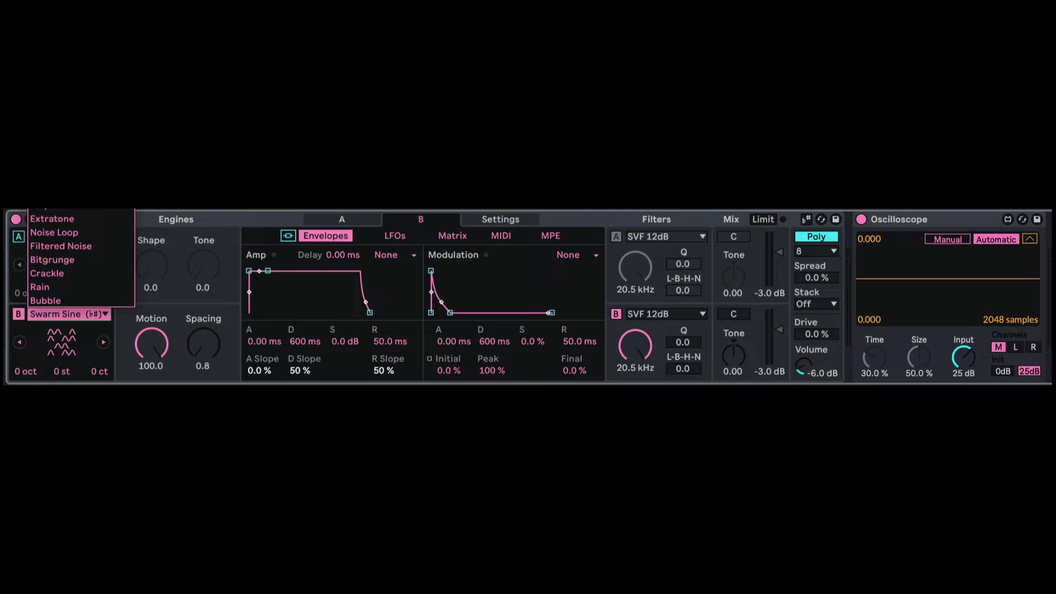
click(55, 82)
drag(151, 344, 151, 373)
mouse_move(202, 351)
mouse_down()
mouse_move(202, 242)
mouse_move(202, 338)
mouse_up()
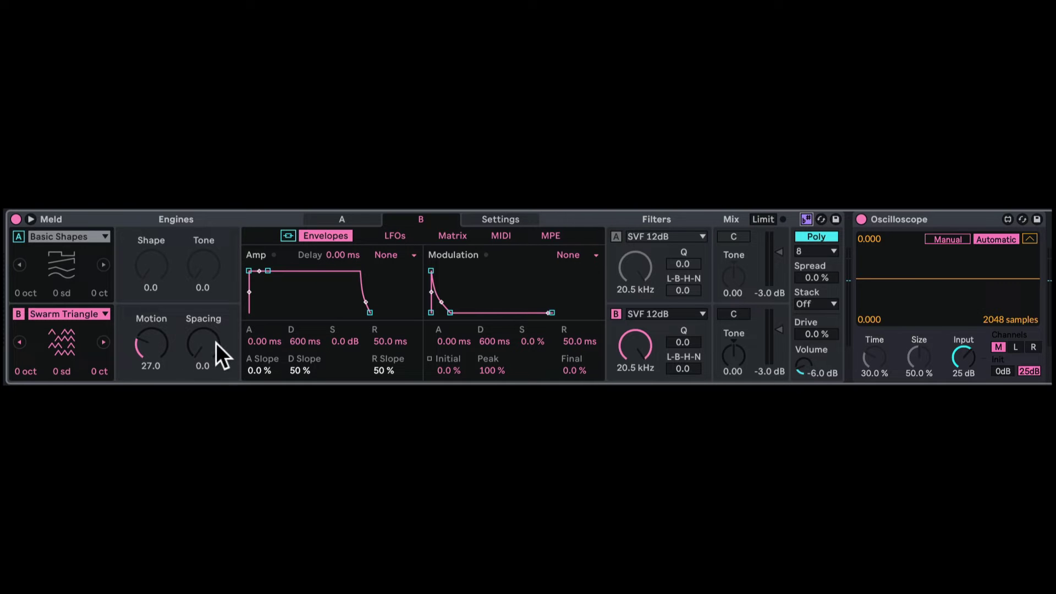
drag(215, 342, 97, 326)
Load Swarm Saw into engine B, raise Motion to 92.1 and lower Spacing to 0.0.
click(97, 314)
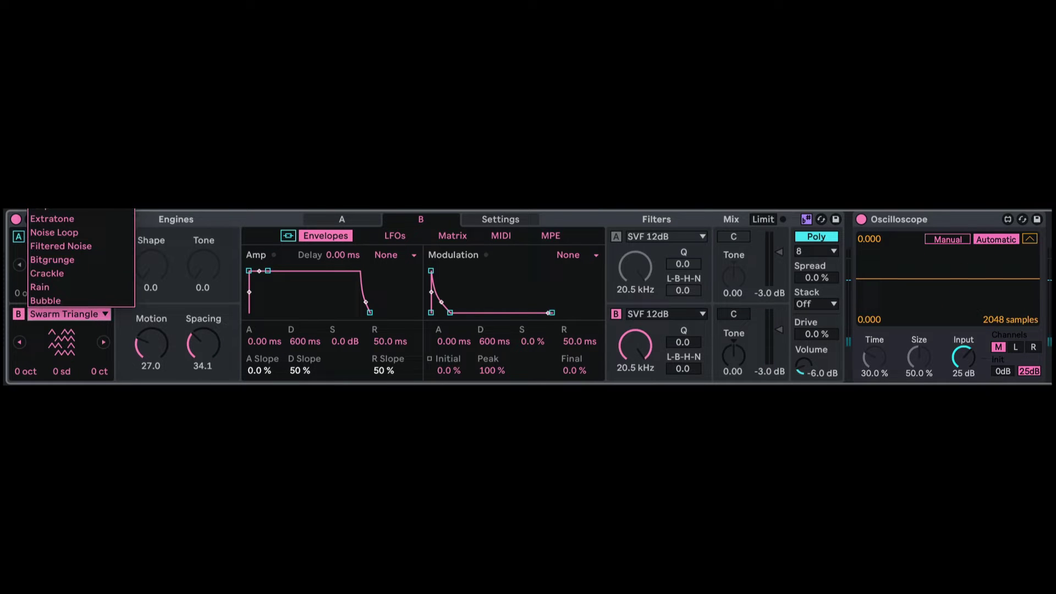
click(83, 94)
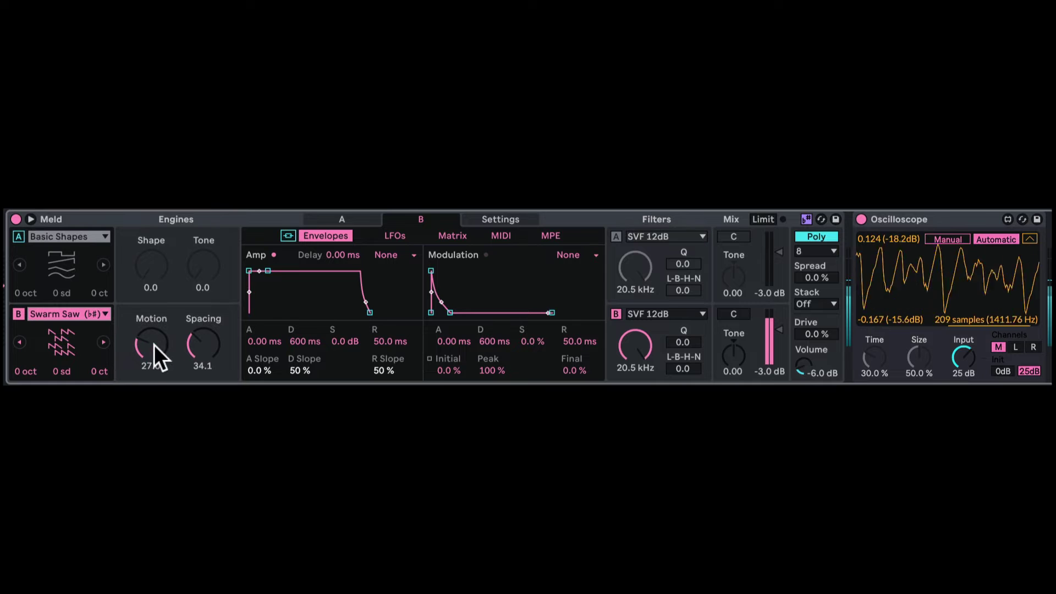
drag(150, 344, 151, 294)
mouse_move(193, 343)
mouse_down()
mouse_move(192, 305)
mouse_move(193, 346)
mouse_up()
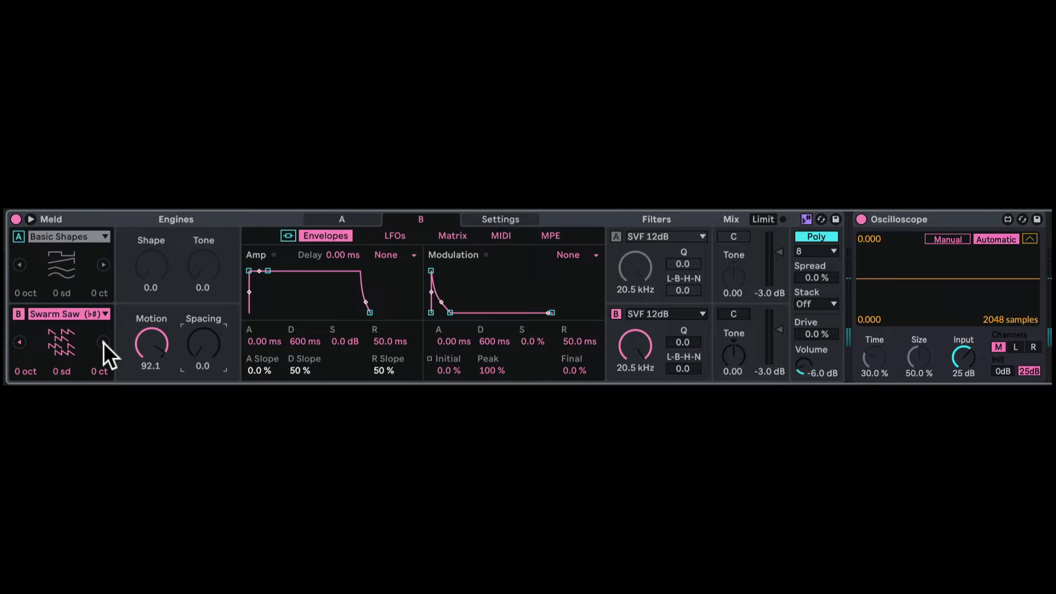
Audition Swarm Square's Motion and Spacing in engine B, and load Harmonic Fm with Amount at 49.2 and Ratio at 0.0.
click(104, 342)
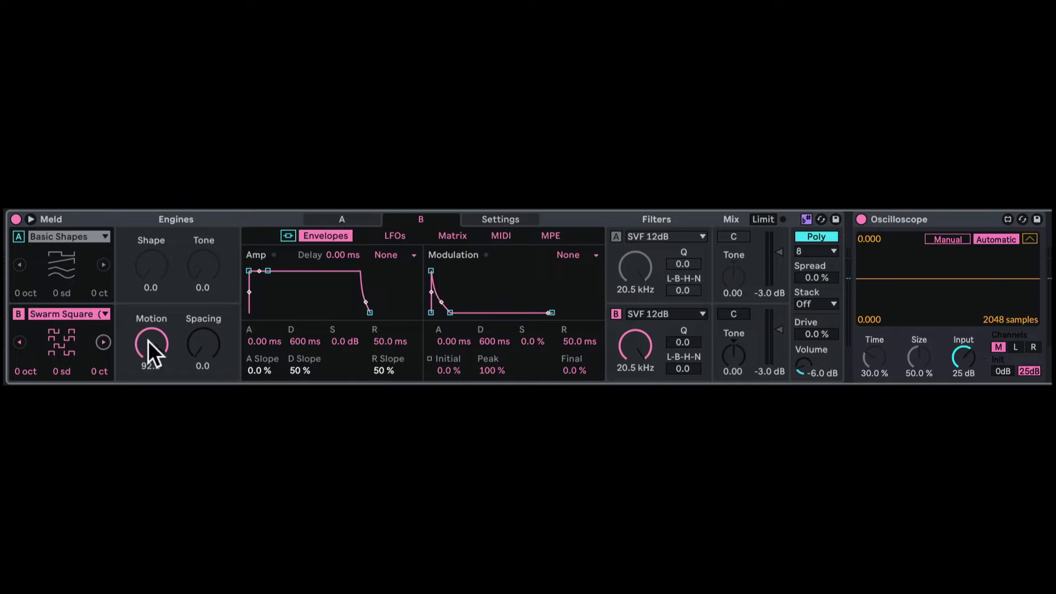
drag(200, 338, 147, 380)
click(102, 341)
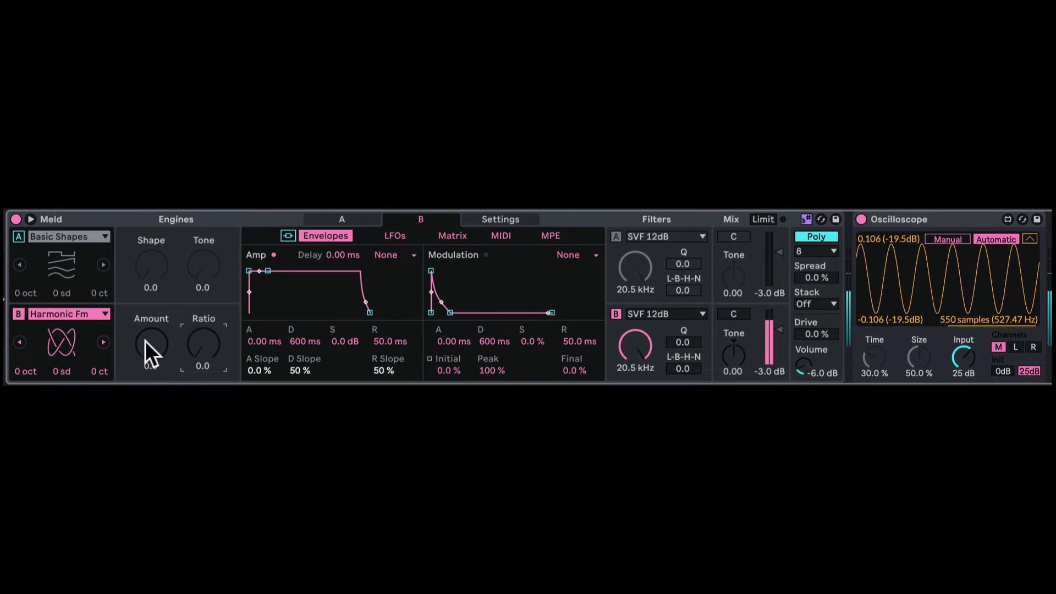
mouse_move(147, 342)
mouse_down()
mouse_move(147, 306)
mouse_move(147, 344)
mouse_move(149, 325)
mouse_up()
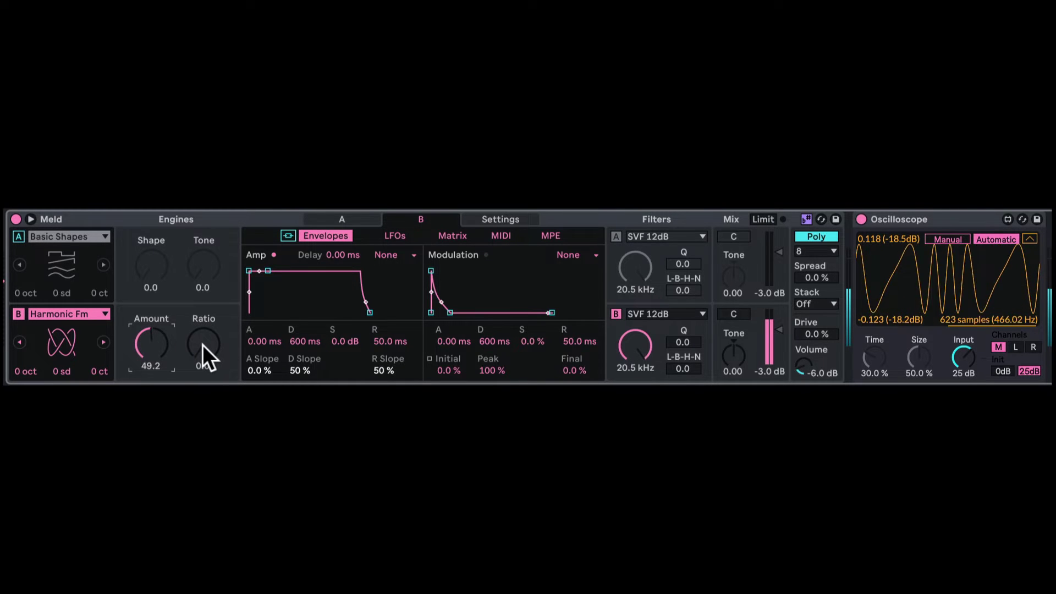
mouse_move(207, 345)
mouse_down()
mouse_move(206, 309)
mouse_move(207, 345)
mouse_up()
Load Fold Fm into engine B and sweep its Amount and Shape macros.
click(94, 311)
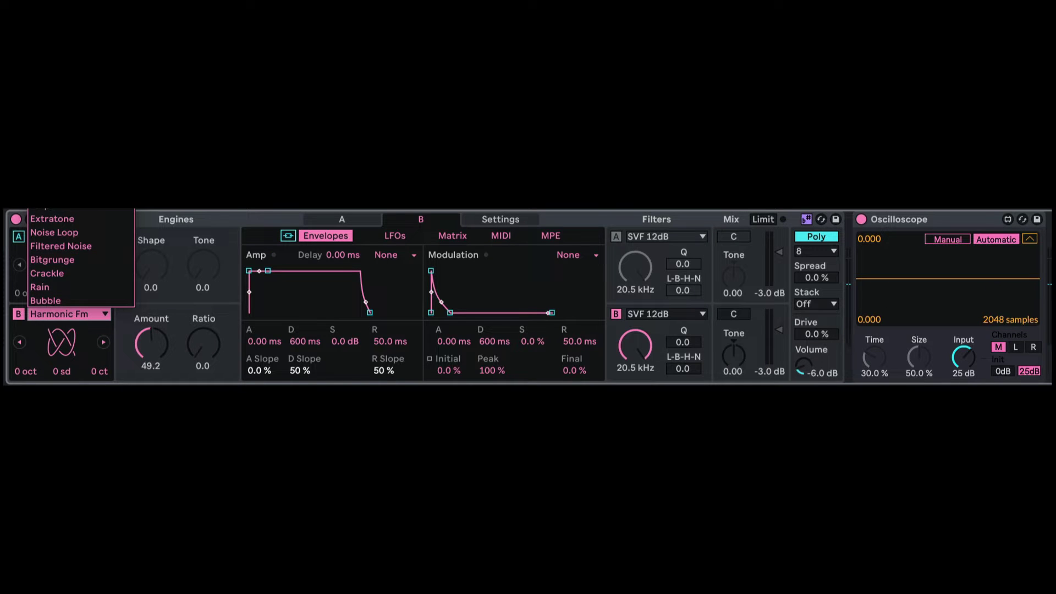
key(Down)
key(Return)
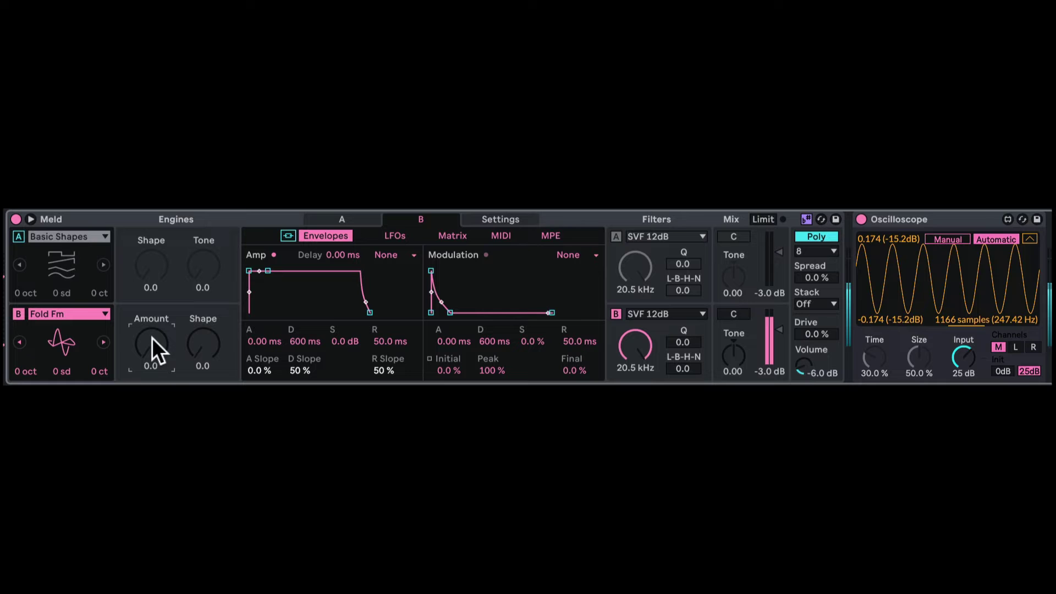
drag(152, 346, 189, 318)
mouse_move(138, 348)
mouse_down()
mouse_move(138, 337)
mouse_move(138, 363)
mouse_move(138, 344)
mouse_move(170, 333)
mouse_up()
Load Squelch into engine B and raise Amount to 74.6 and Feedback to 73.0.
click(103, 342)
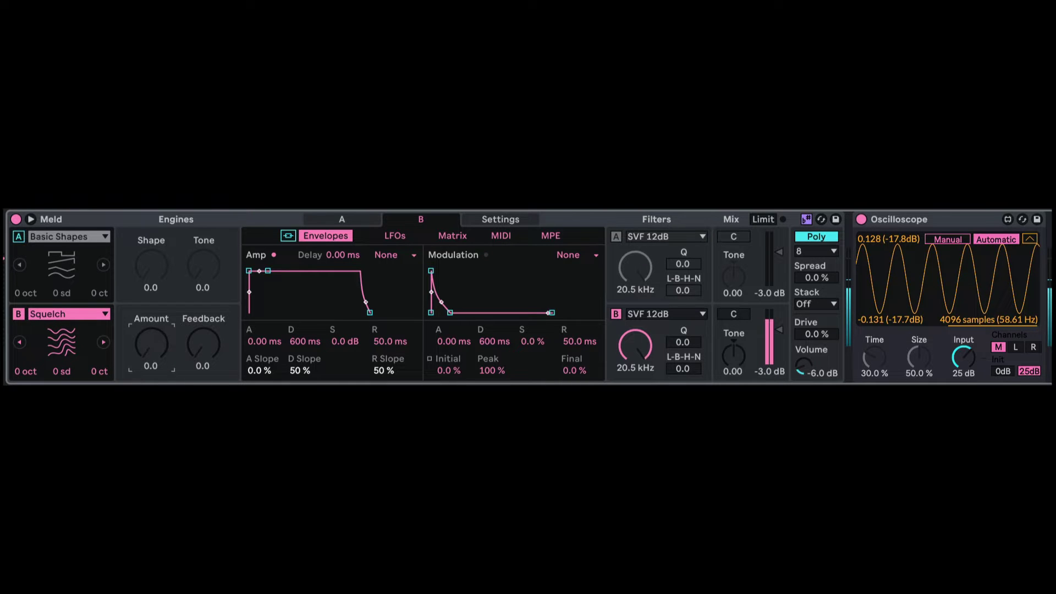
drag(148, 342, 149, 312)
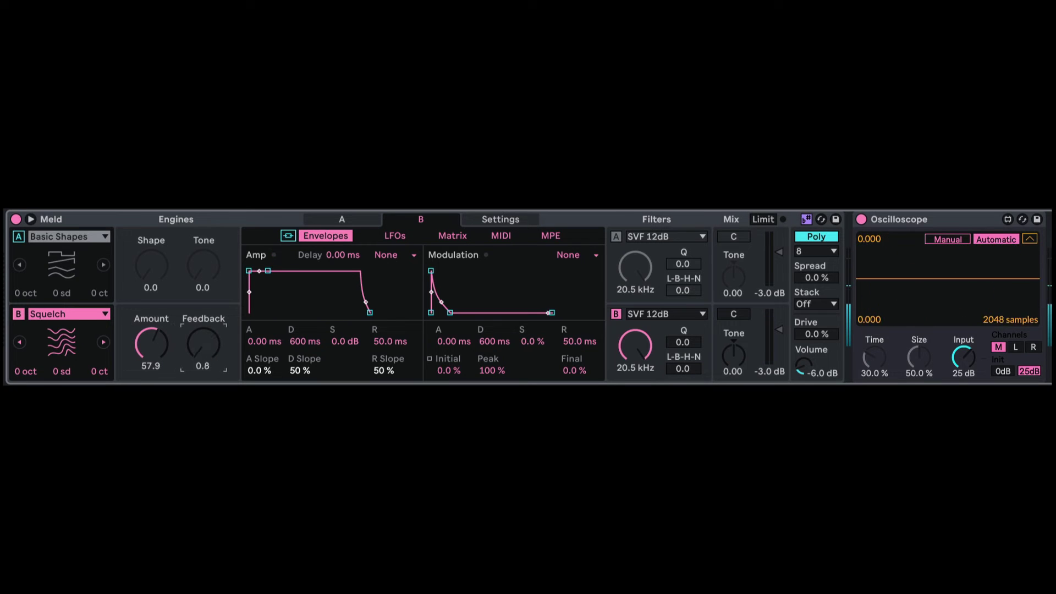
drag(203, 344, 203, 257)
drag(150, 343, 151, 297)
drag(192, 348, 120, 329)
Load Simple Fm into engine B, sweep Ratio up from 0.8 and set Amount to 50.8.
click(103, 342)
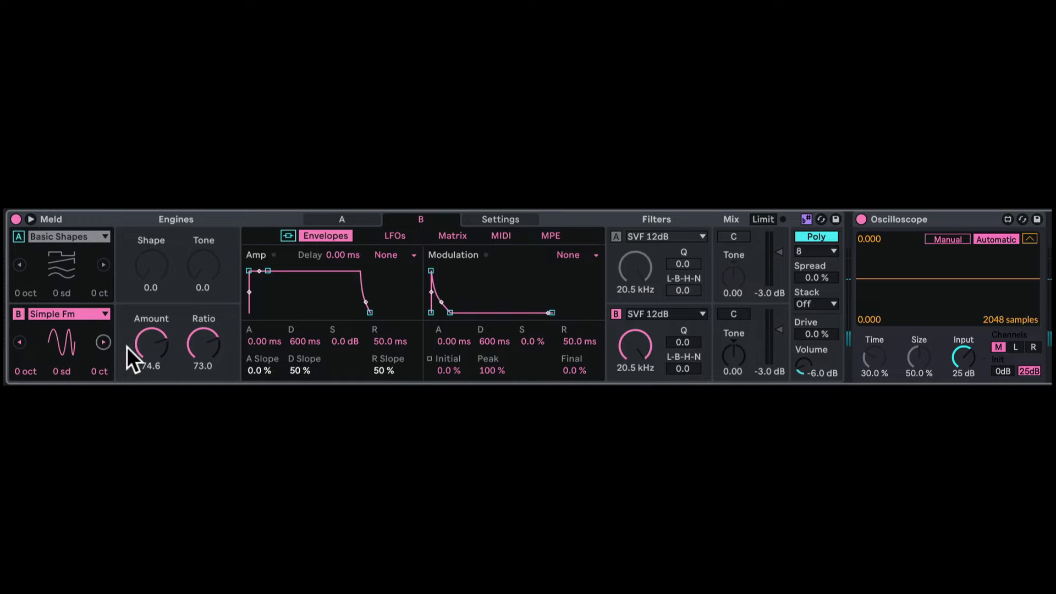
drag(198, 356, 198, 412)
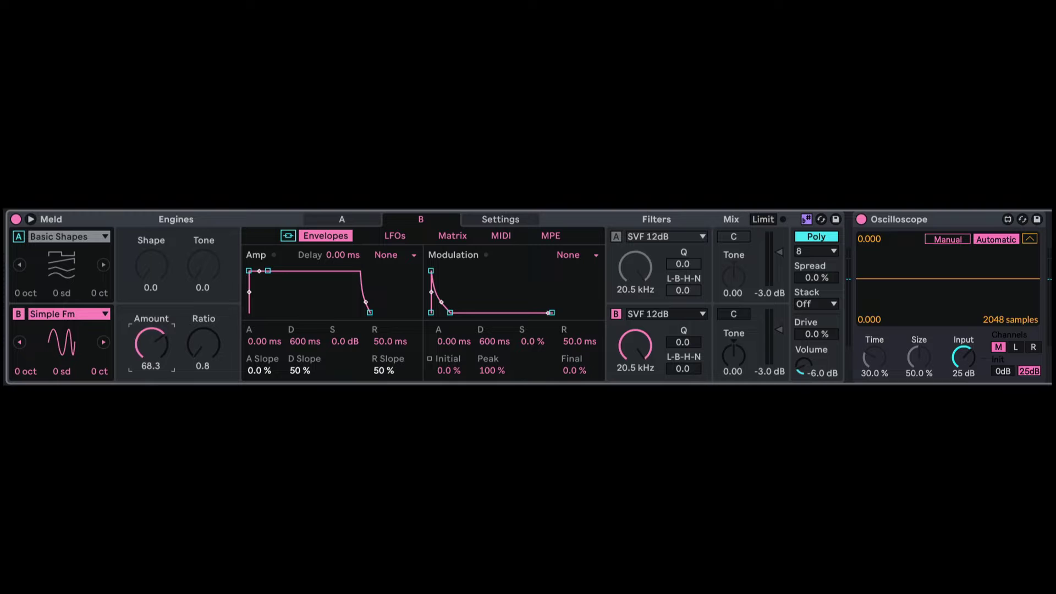
mouse_move(154, 342)
mouse_down()
mouse_move(154, 267)
mouse_move(154, 342)
mouse_move(181, 330)
mouse_move(151, 308)
mouse_move(151, 330)
mouse_move(197, 326)
mouse_move(196, 316)
mouse_up()
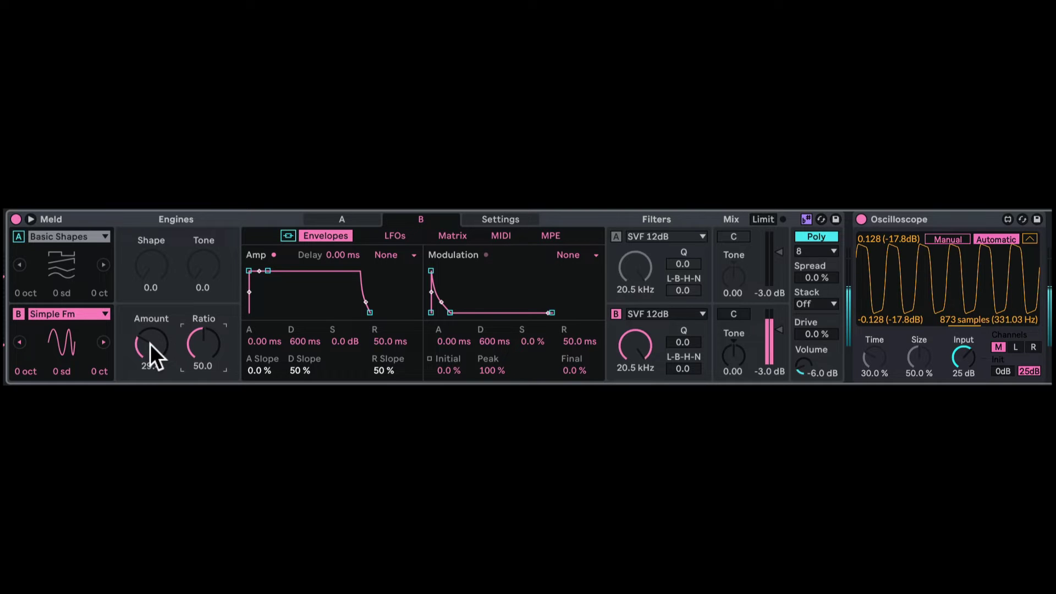
mouse_move(150, 345)
mouse_down()
mouse_move(150, 324)
mouse_move(149, 374)
mouse_move(148, 335)
mouse_move(149, 355)
mouse_move(148, 337)
mouse_move(200, 337)
mouse_move(202, 326)
mouse_move(202, 355)
mouse_move(202, 331)
mouse_up()
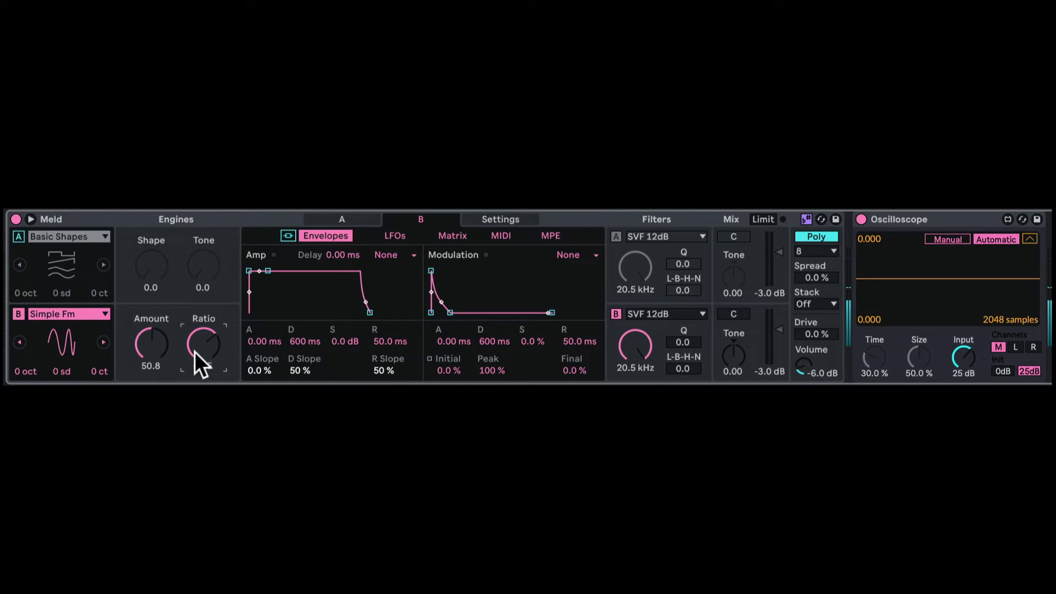
Load Chip into engine B with Tone at 58.7 and Rate at 34.1, and audition it with scale awareness turned off.
click(104, 342)
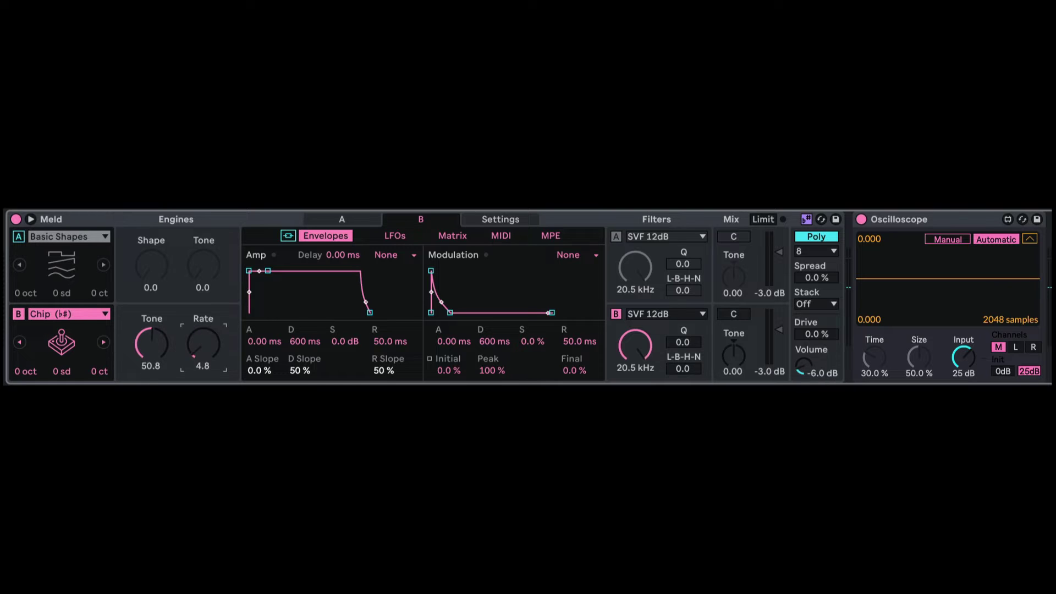
drag(143, 336, 160, 311)
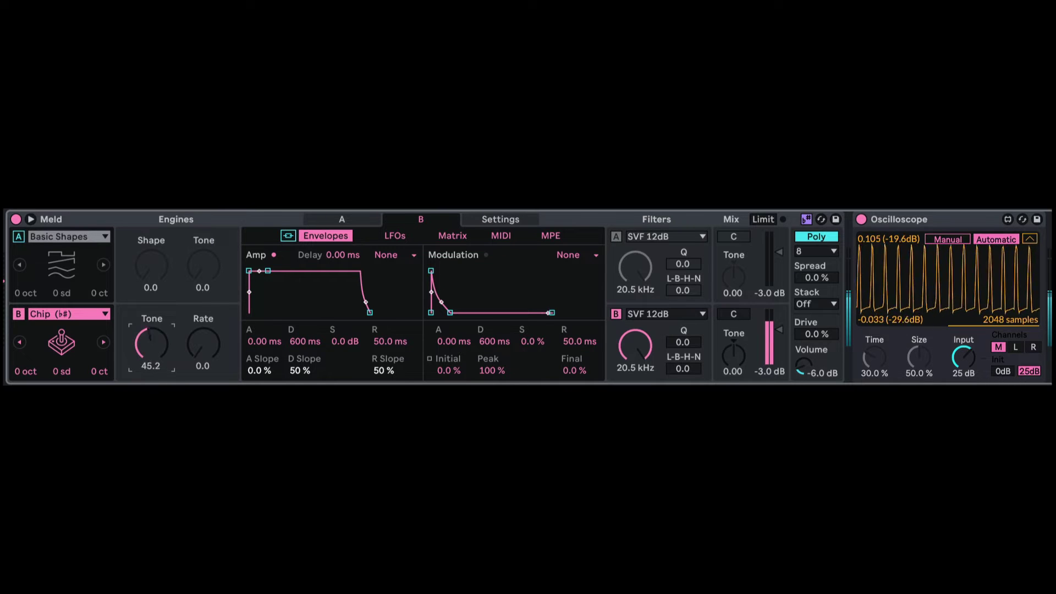
mouse_move(201, 345)
mouse_down()
mouse_move(201, 297)
mouse_move(203, 344)
mouse_up()
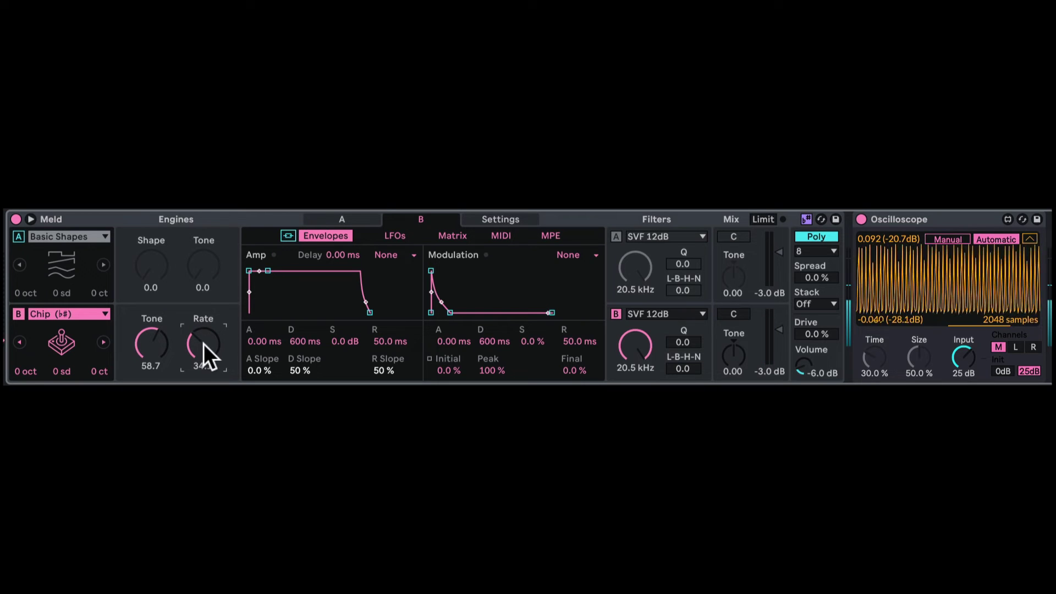
click(804, 219)
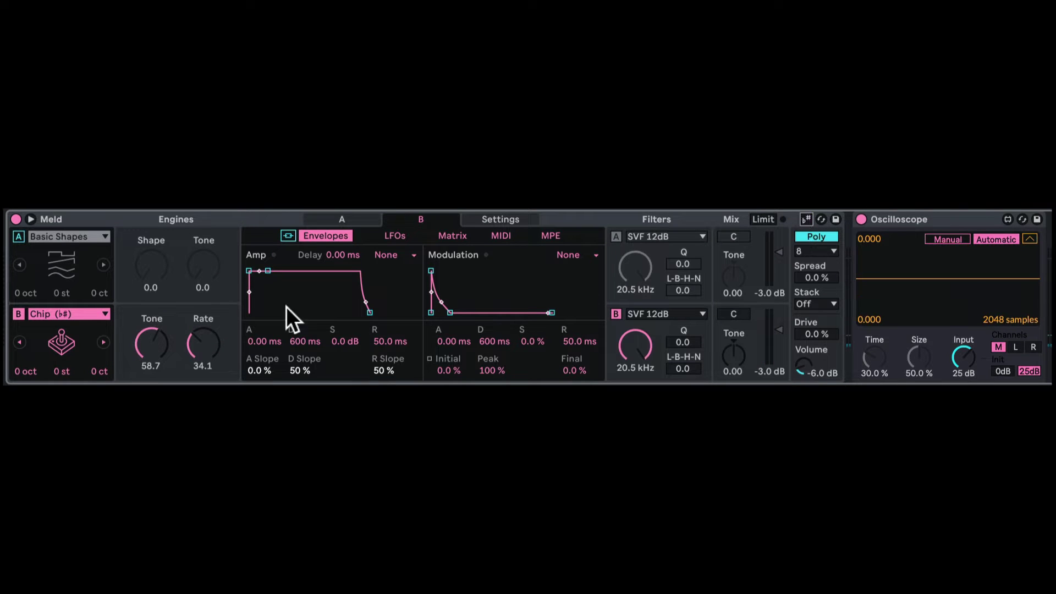
mouse_move(187, 347)
mouse_down()
mouse_move(186, 310)
mouse_move(187, 338)
mouse_move(187, 318)
mouse_move(179, 345)
mouse_move(141, 363)
mouse_move(150, 327)
mouse_move(202, 324)
mouse_move(203, 314)
mouse_up()
Audition Shepard's Pi in engine B with Rate at 40.5, and load Tarp with Decay at 73.0 and Tone at 51.6.
click(104, 342)
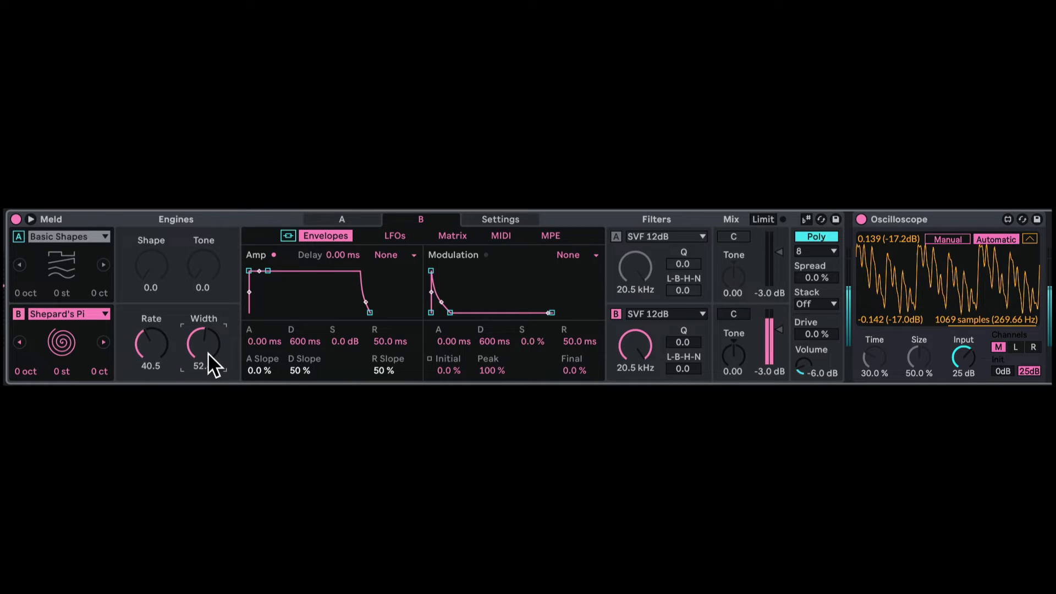
click(103, 342)
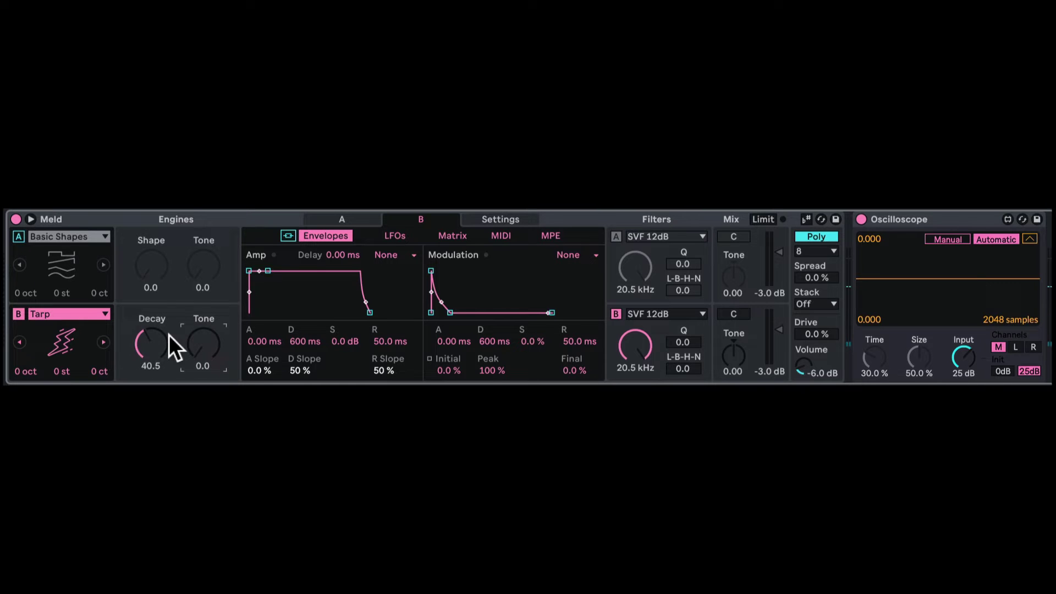
drag(169, 336, 170, 306)
drag(203, 344, 203, 316)
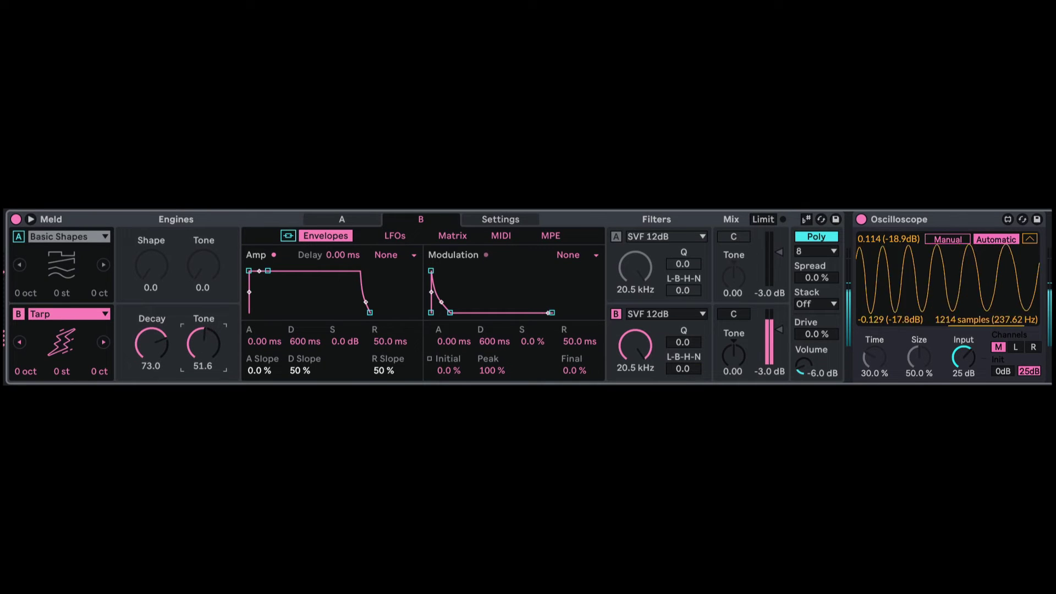
Load Extratone into engine B and set Pitch to 19.8 and Env Amt to 45.2.
click(102, 341)
drag(140, 339, 140, 373)
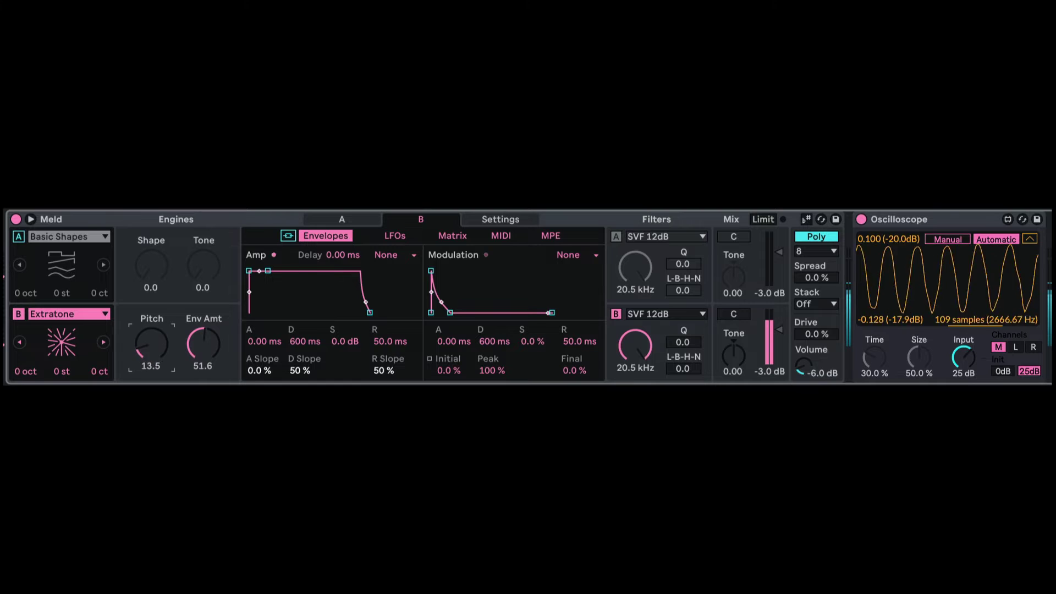
drag(203, 344, 198, 374)
drag(128, 347, 128, 366)
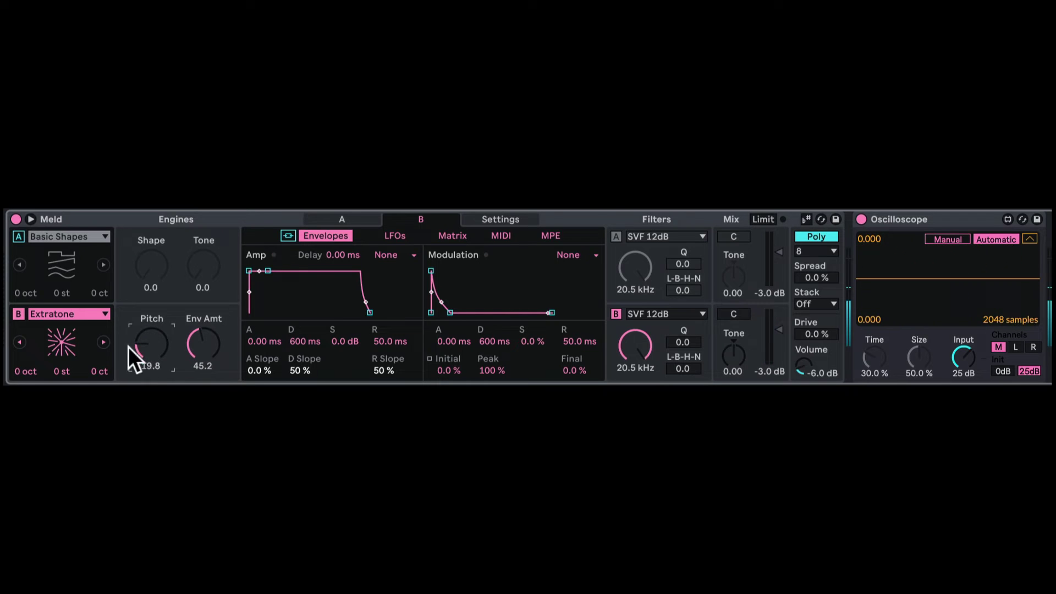
Audition Noise Loop in engine B with Rate 42.1 and Fade 100.0, and load Filtered Noise with Freq at 84.9 and a lowered Narrow.
click(103, 342)
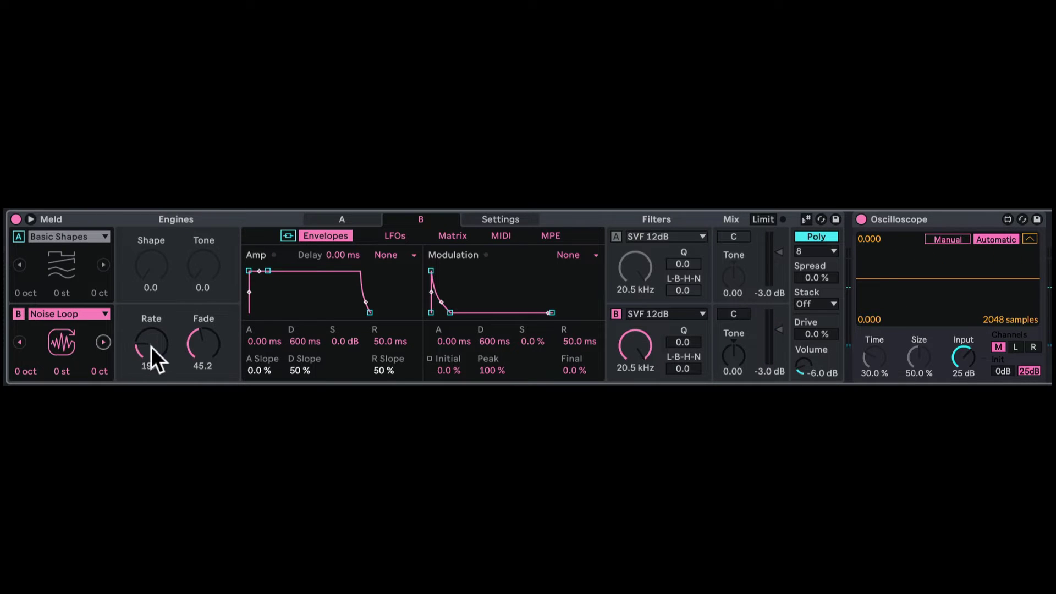
drag(151, 346, 200, 332)
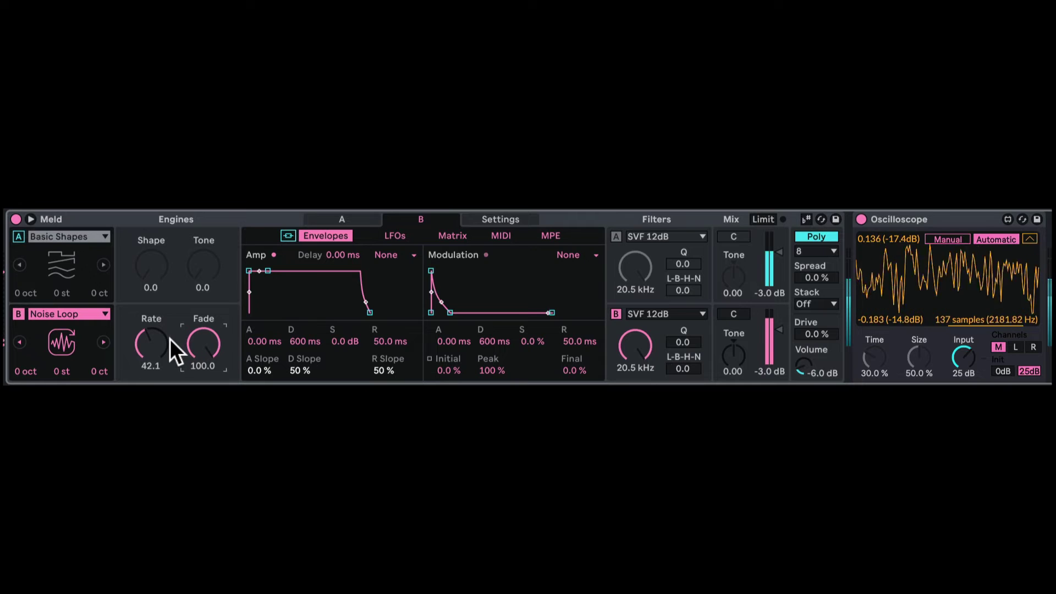
click(101, 341)
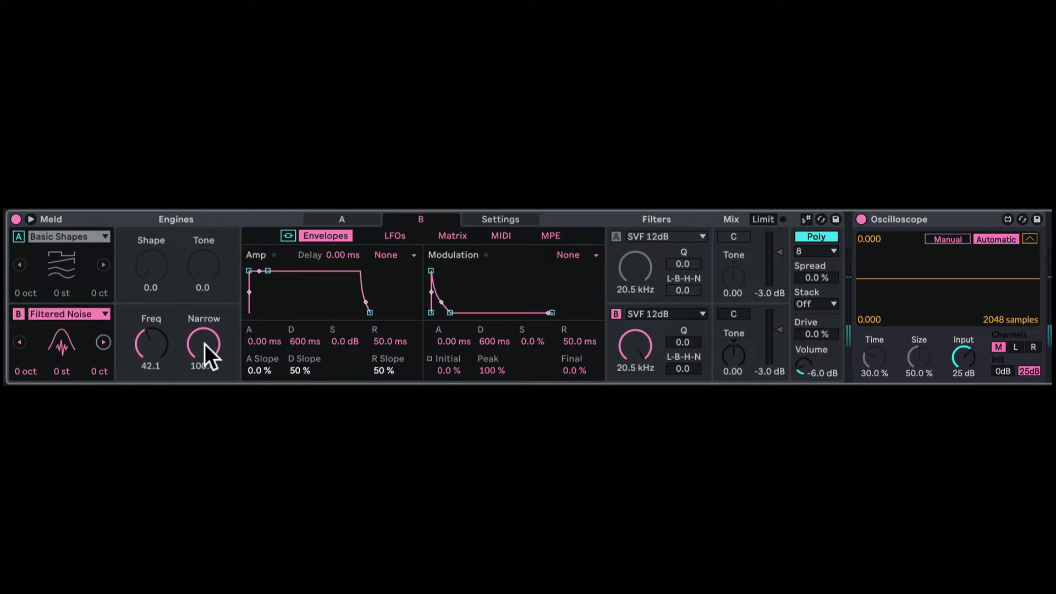
drag(205, 344, 145, 340)
Load Bitgrunge into engine B and set Freq to 65.9 and Mult to 72.2.
click(103, 342)
click(189, 340)
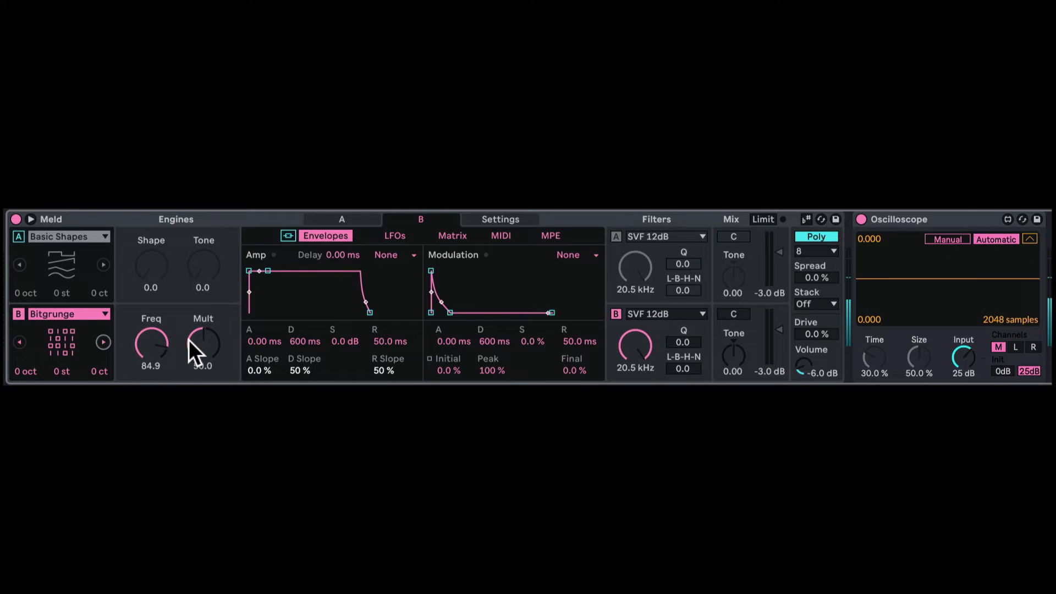
drag(151, 335, 151, 370)
drag(189, 341, 189, 312)
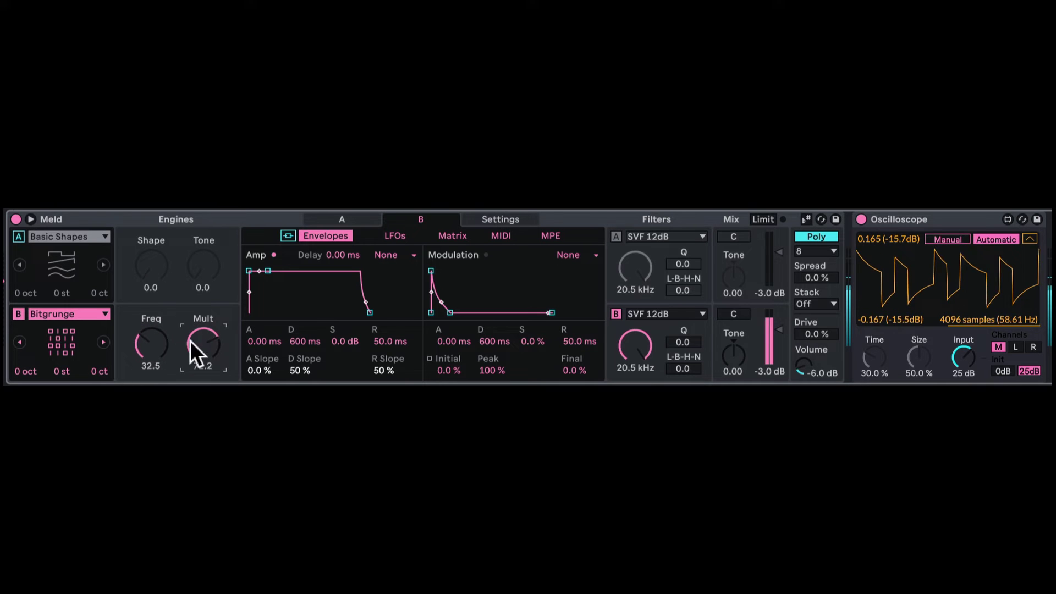
mouse_move(151, 350)
mouse_down()
mouse_move(151, 329)
mouse_move(151, 350)
mouse_move(151, 340)
mouse_up()
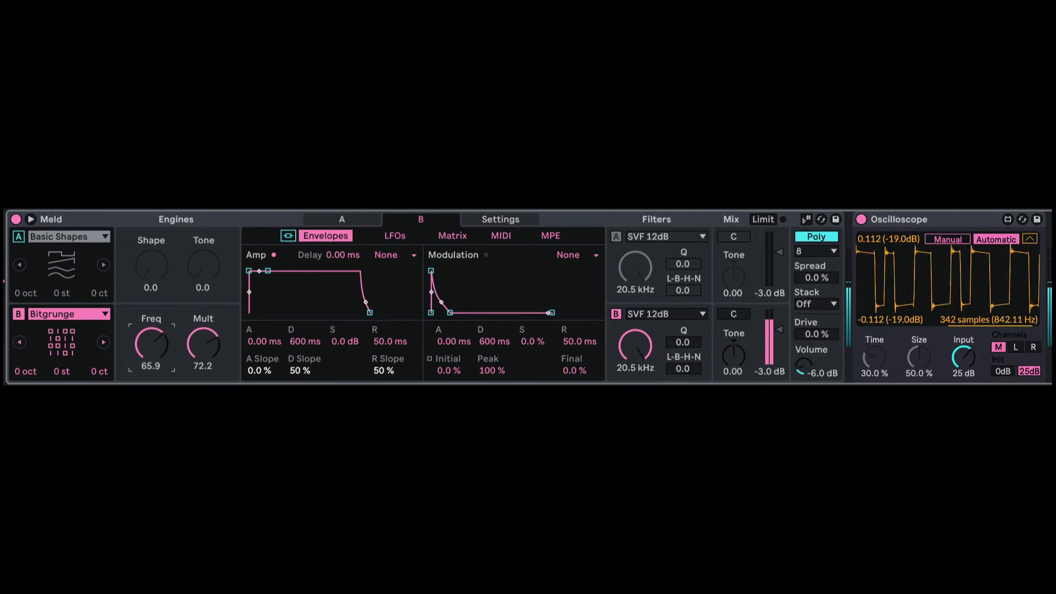
Audition Crackle in engine B with Density at 69.0 and Intensity at 46.0, and switch the engine to Rain.
click(103, 342)
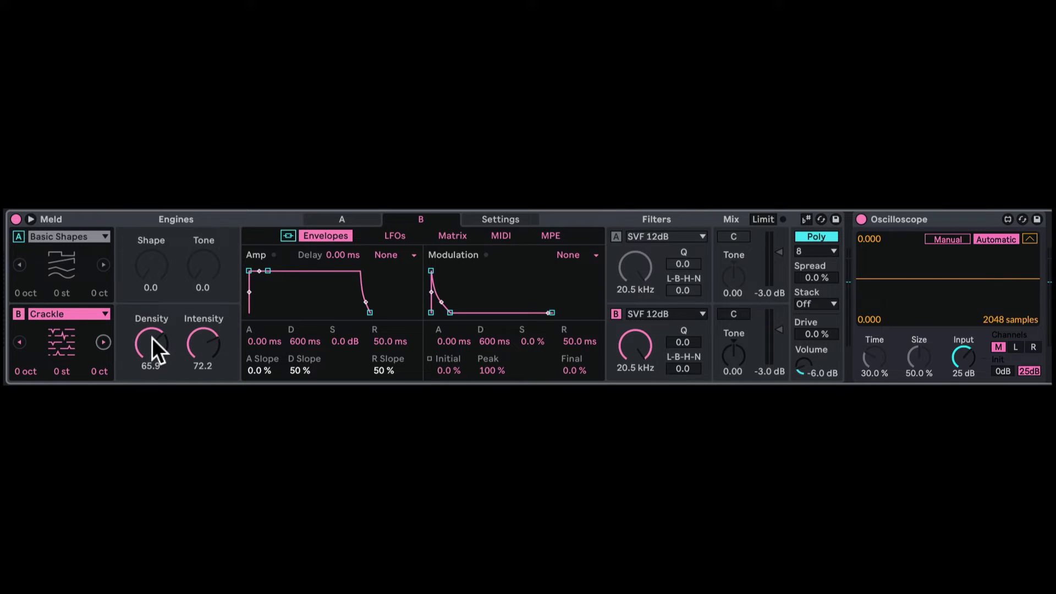
drag(152, 338, 207, 337)
click(103, 342)
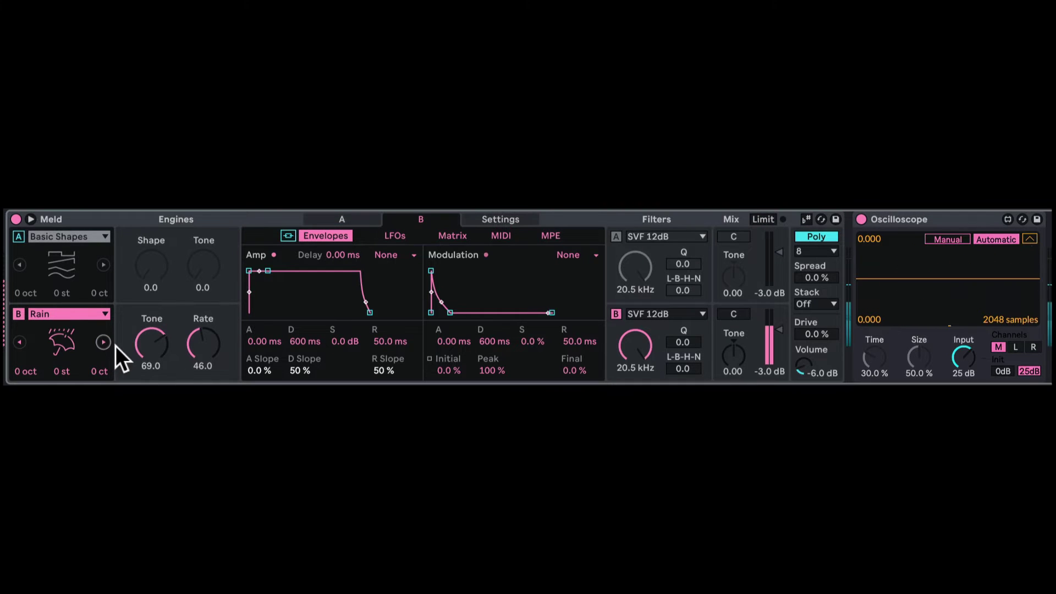
Set the Rain engine's Tone to 78.6 and Rate to 54.8, and switch engine B to Bubble.
drag(153, 352, 147, 302)
drag(203, 341, 203, 339)
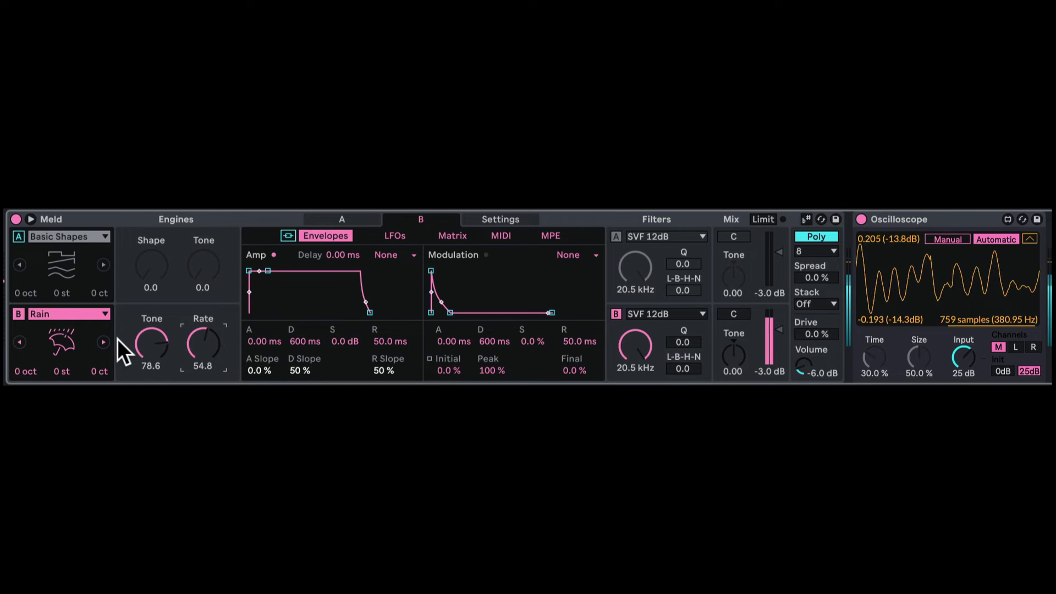
click(103, 342)
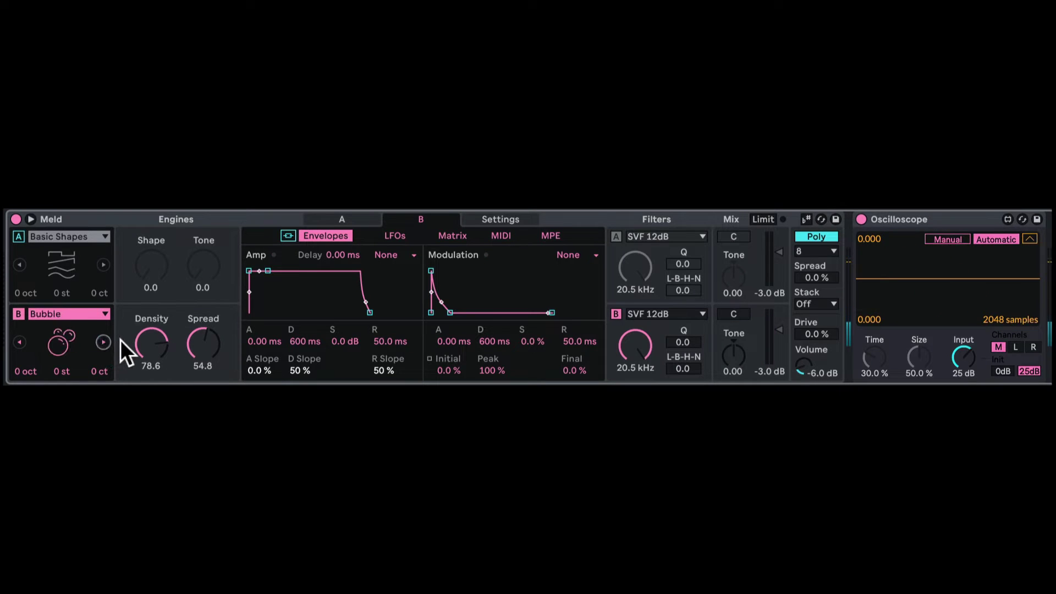
Set Bubble's Density to 22.2 and Spread to 43.7 in engine B.
click(81, 315)
click(80, 314)
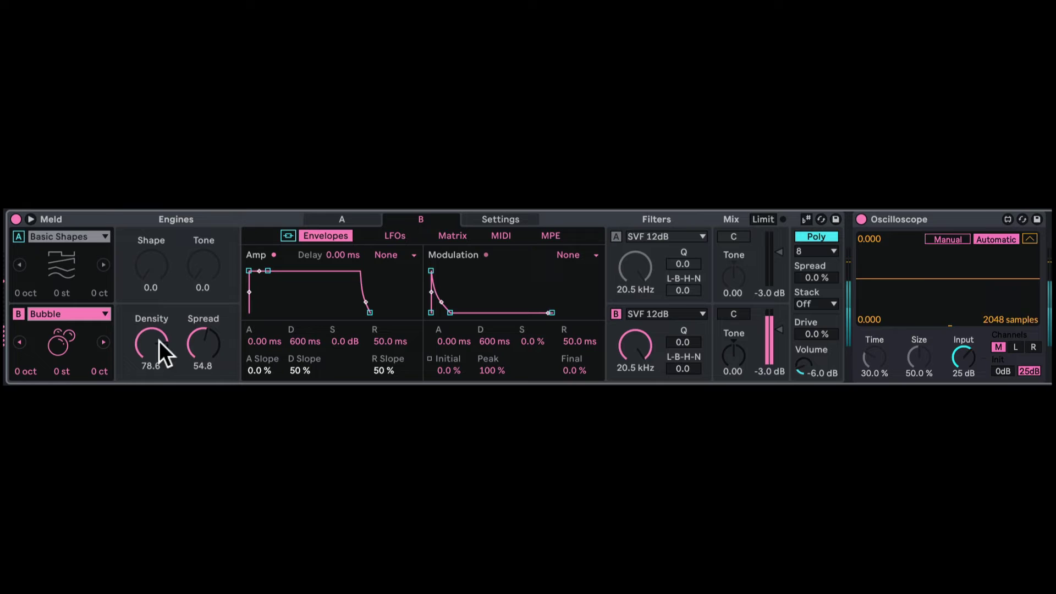
drag(156, 341, 146, 377)
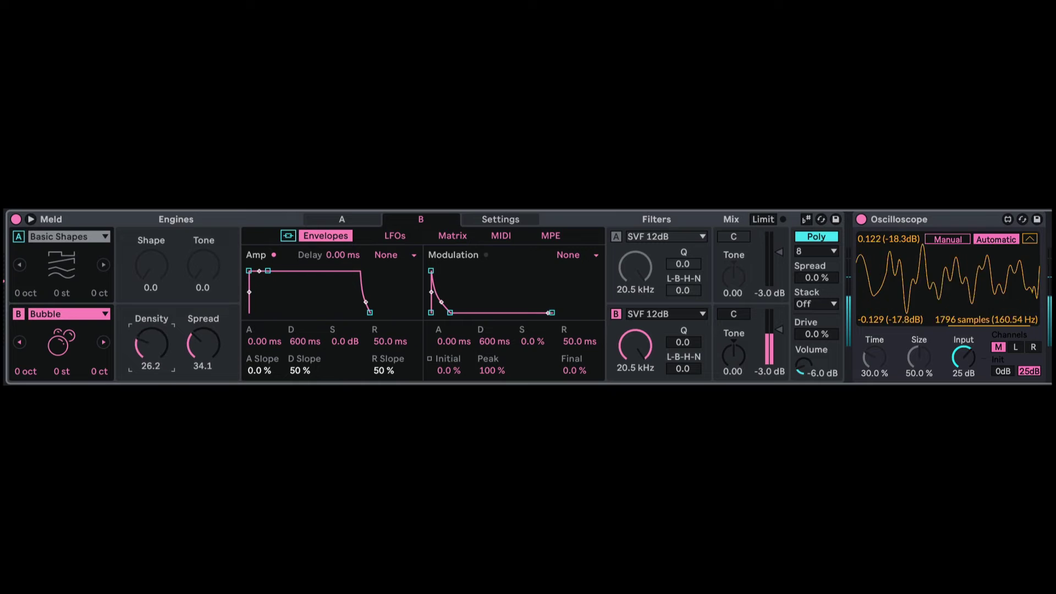
drag(197, 340, 196, 327)
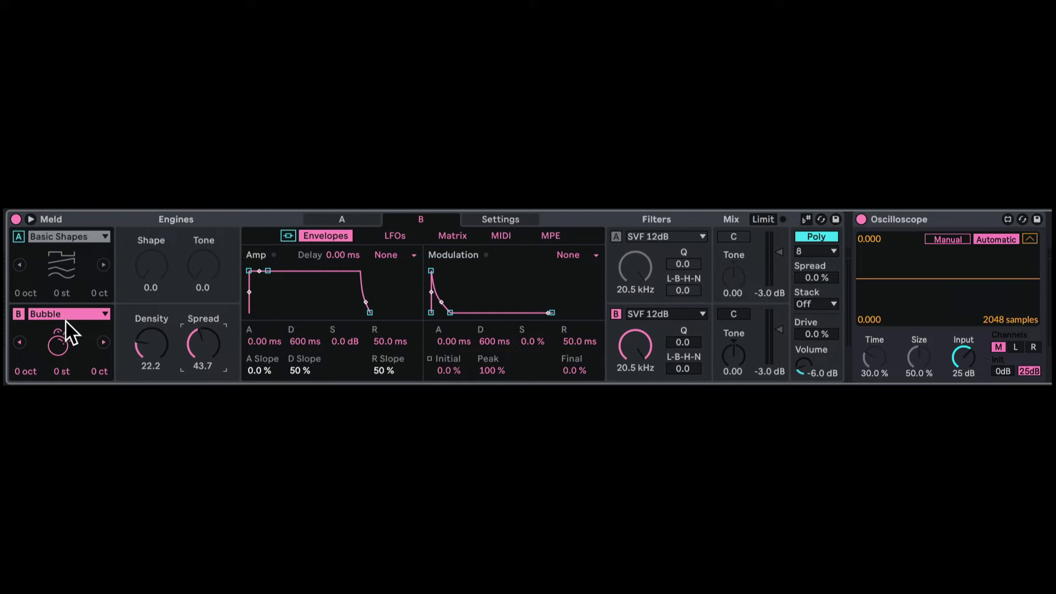
Turn engine B off and engine A on, and load Swarm Square into A with Motion 26.2 and Spacing 34.1.
click(18, 313)
click(19, 236)
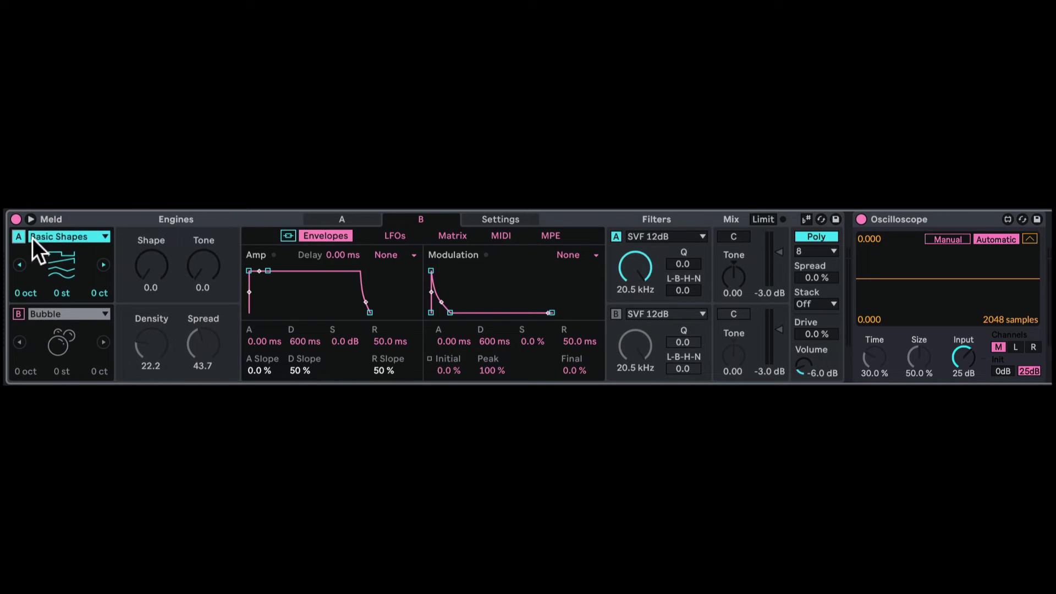
click(61, 236)
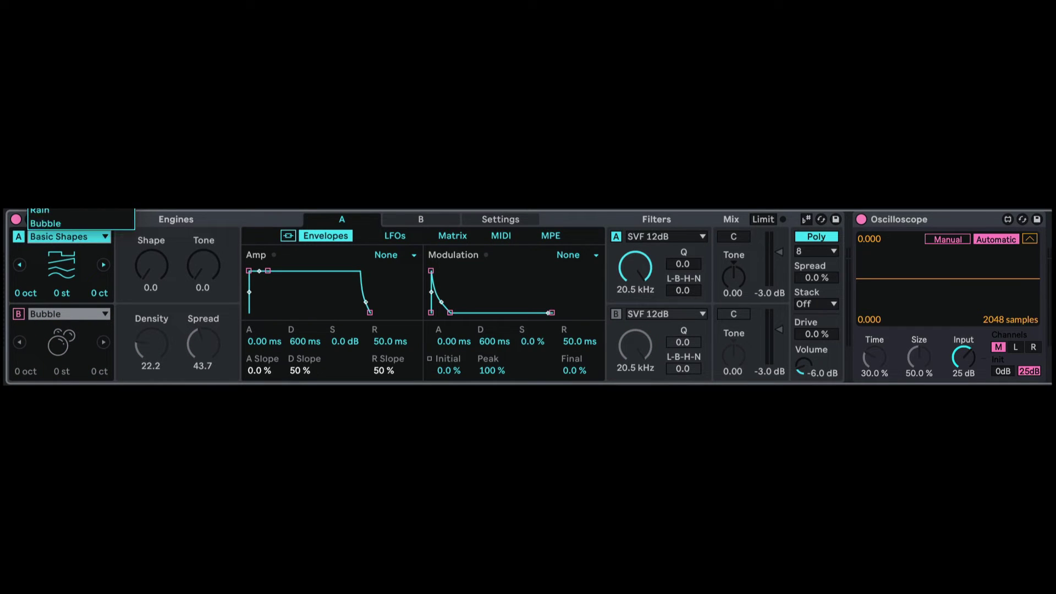
click(61, 39)
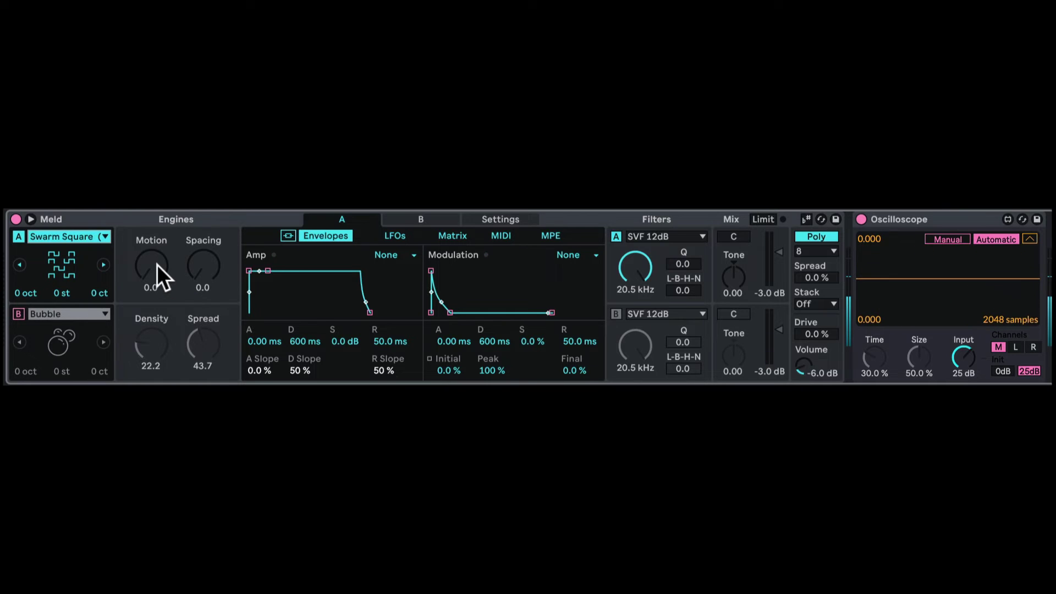
drag(155, 265, 155, 237)
drag(193, 272, 194, 234)
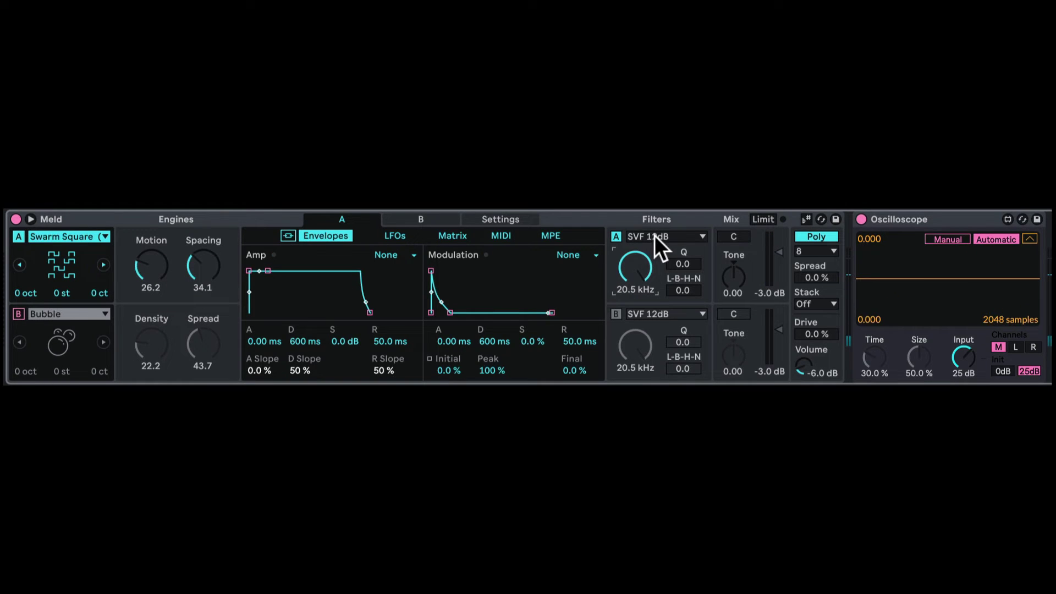
Set engine A's filter frequency to 755 Hz and Q to 32.0, and change the filter type to Vowel.
drag(650, 247, 682, 229)
drag(648, 266, 671, 293)
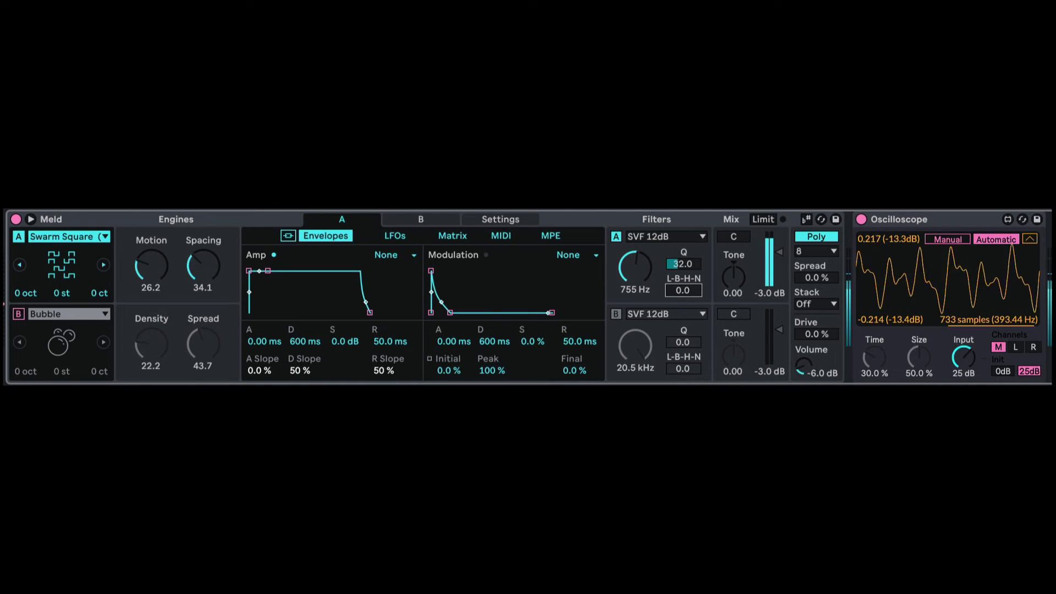
click(645, 236)
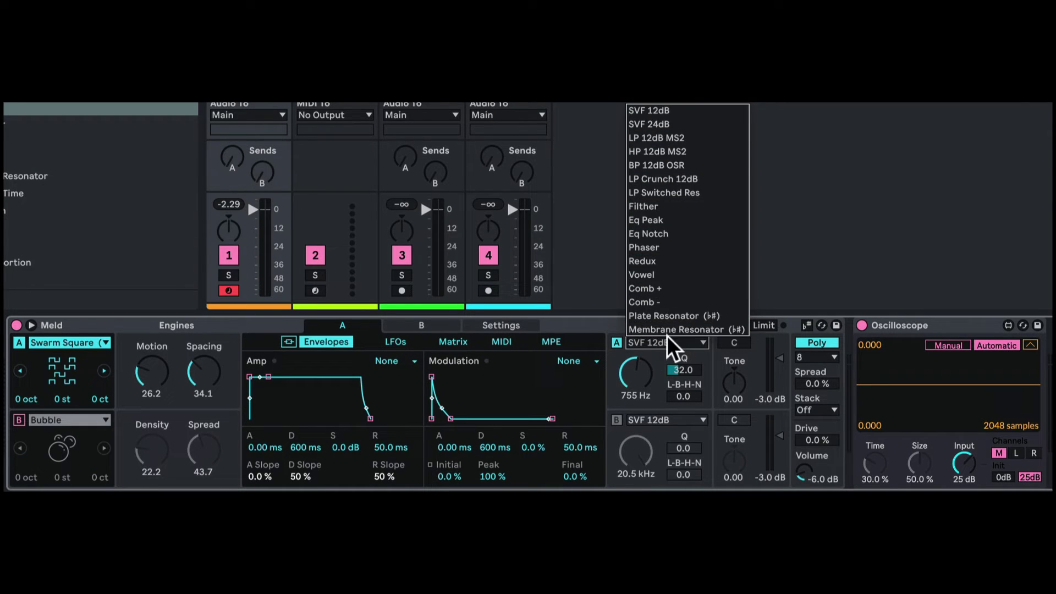
click(667, 273)
Sweep engine A's Vowel filter, leaving its frequency at 202 Hz and Morph at 7.8.
drag(634, 267, 635, 258)
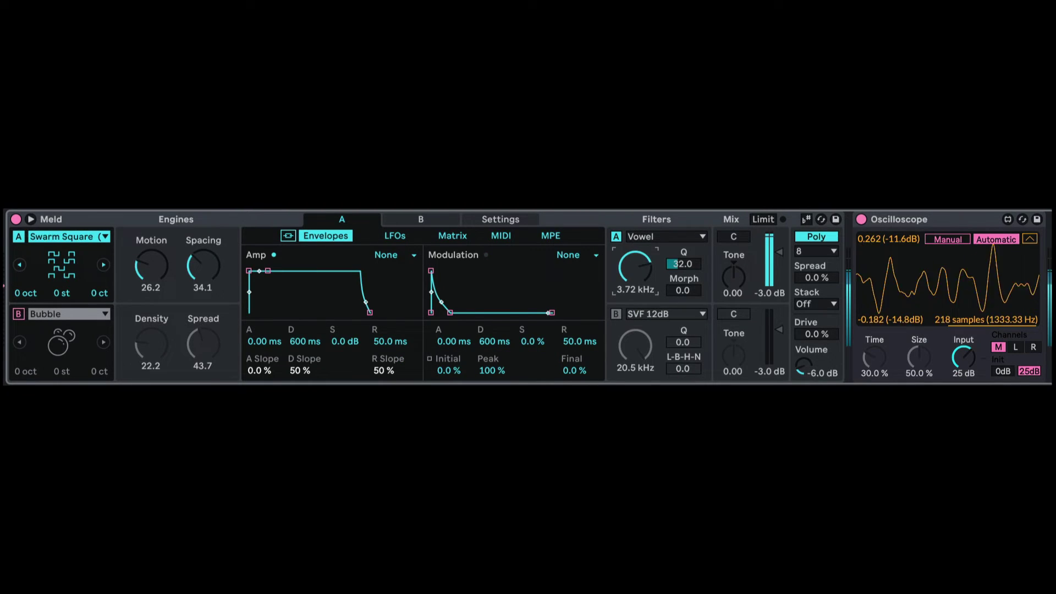
drag(655, 258, 682, 235)
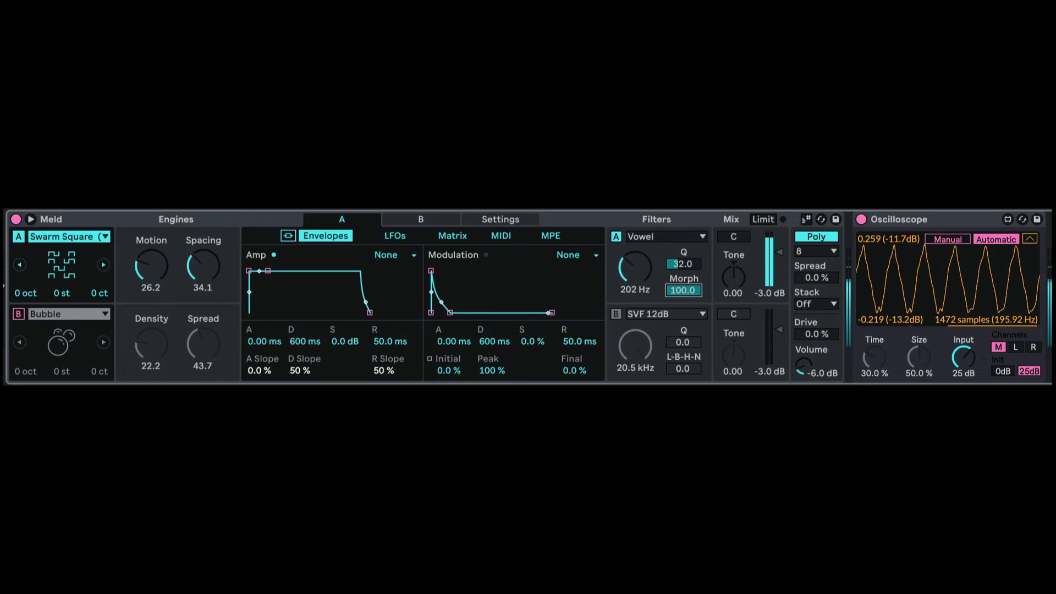
drag(683, 290, 683, 330)
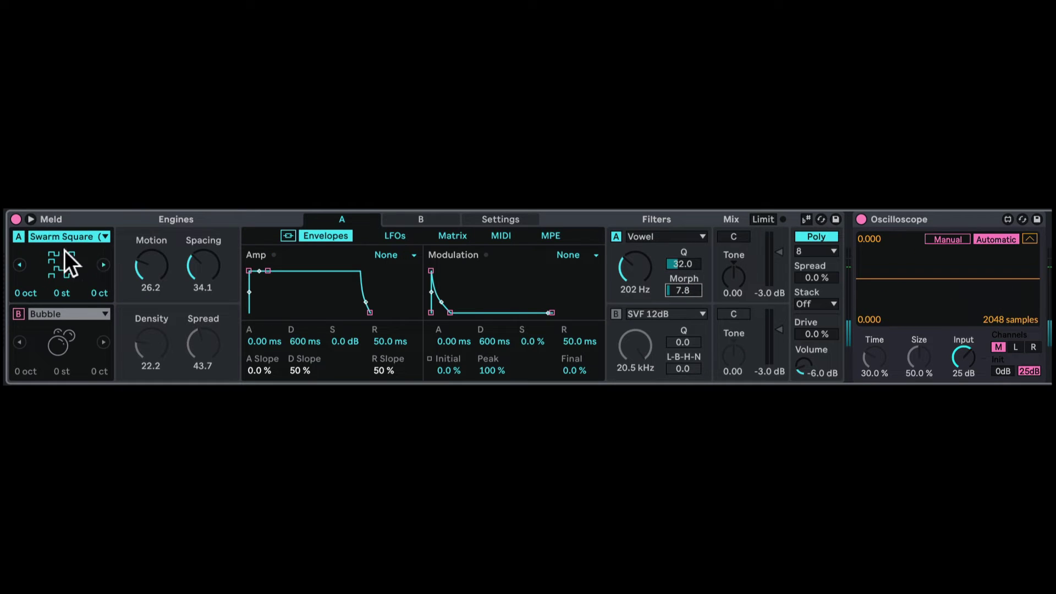
Load Basic Shapes into engine A with Shape 72.2, and set its Vowel filter to 2.83 kHz, Q 54.7 and Morph 48.4.
click(69, 236)
click(80, 209)
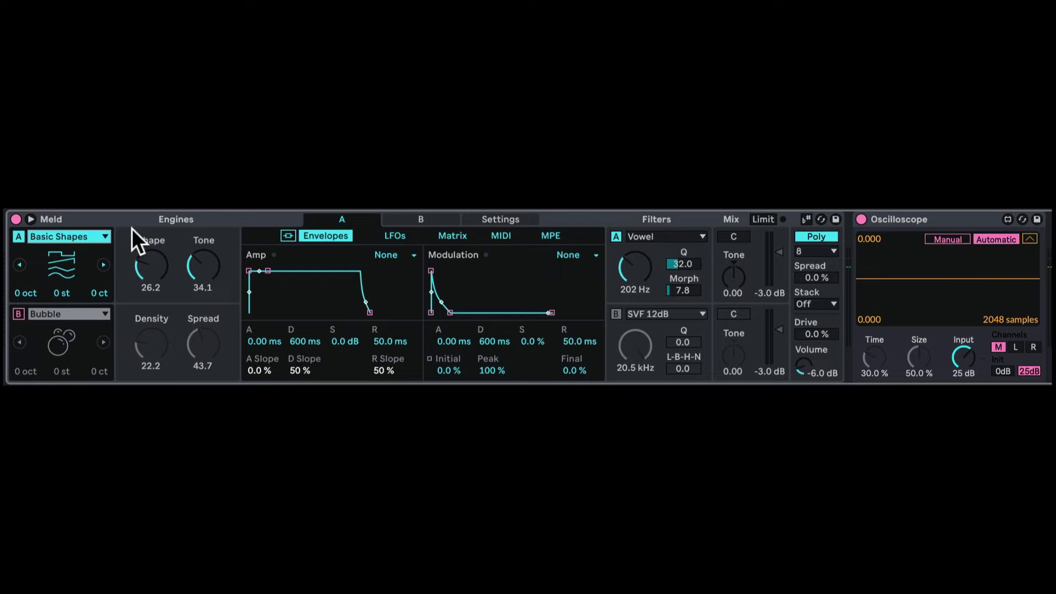
drag(151, 266, 151, 231)
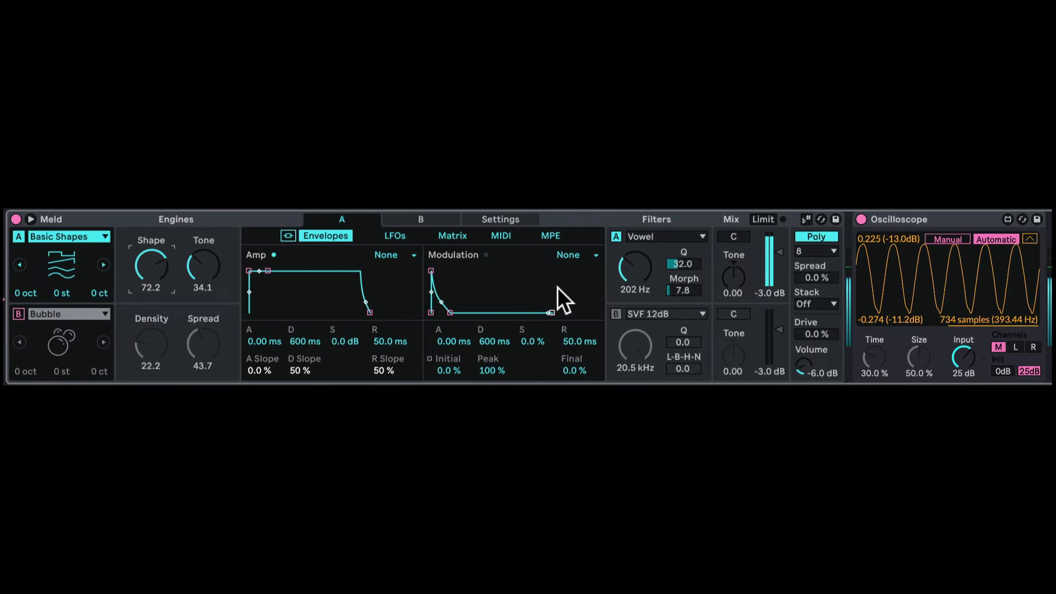
mouse_move(635, 268)
mouse_down()
mouse_move(635, 220)
mouse_move(635, 270)
mouse_move(677, 263)
mouse_move(677, 248)
mouse_move(625, 265)
mouse_move(625, 254)
mouse_up()
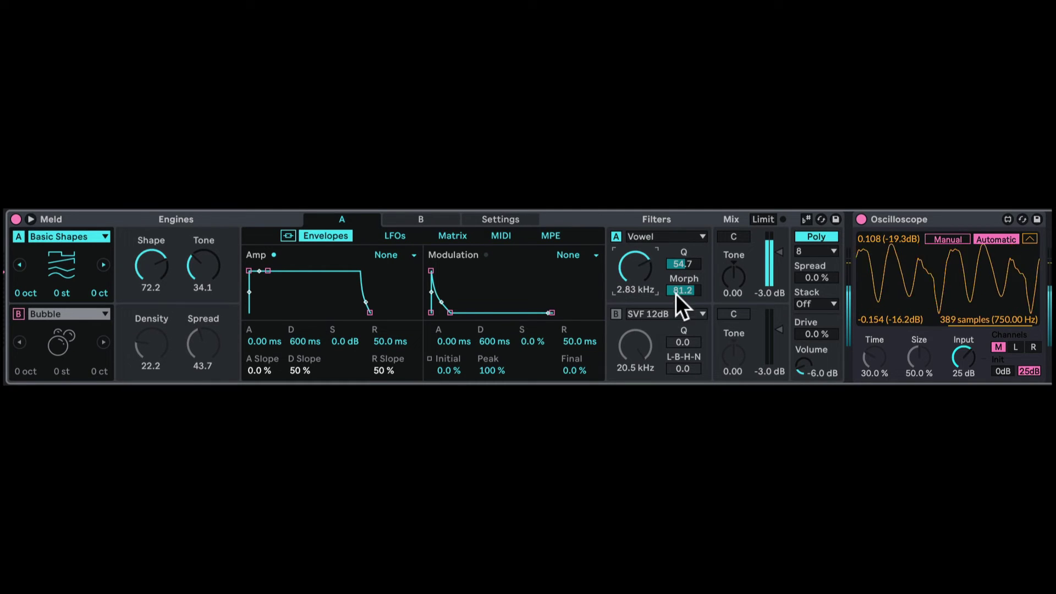
mouse_move(675, 294)
mouse_down()
mouse_move(675, 330)
mouse_move(675, 312)
mouse_up()
Change engine A's filter type to Filther and set its frequency to 390 Hz, Q to 46.9 and Drive to 51.6.
click(661, 235)
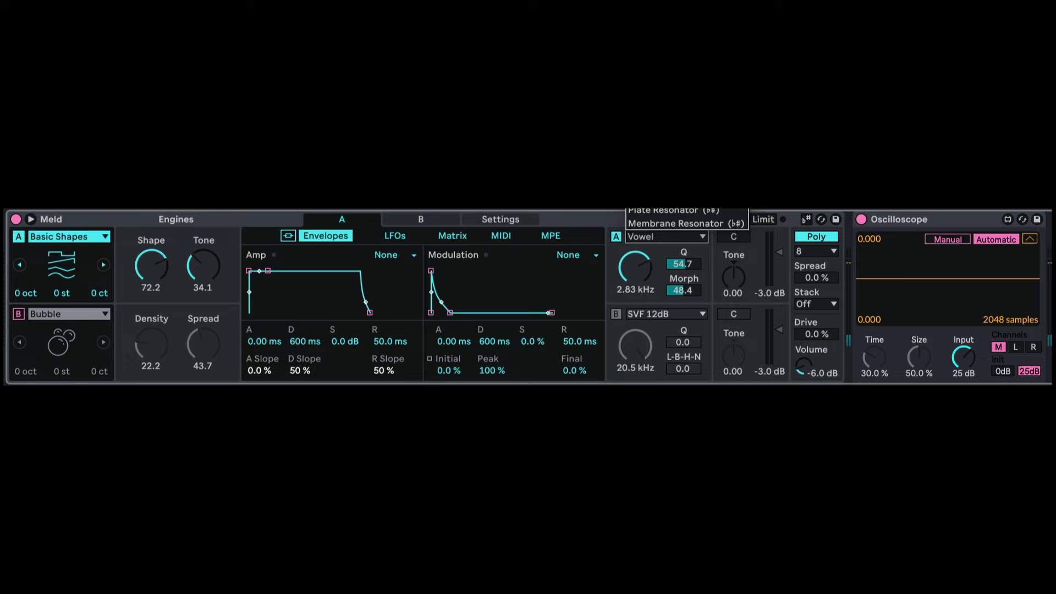
click(654, 181)
drag(647, 268, 667, 239)
click(668, 239)
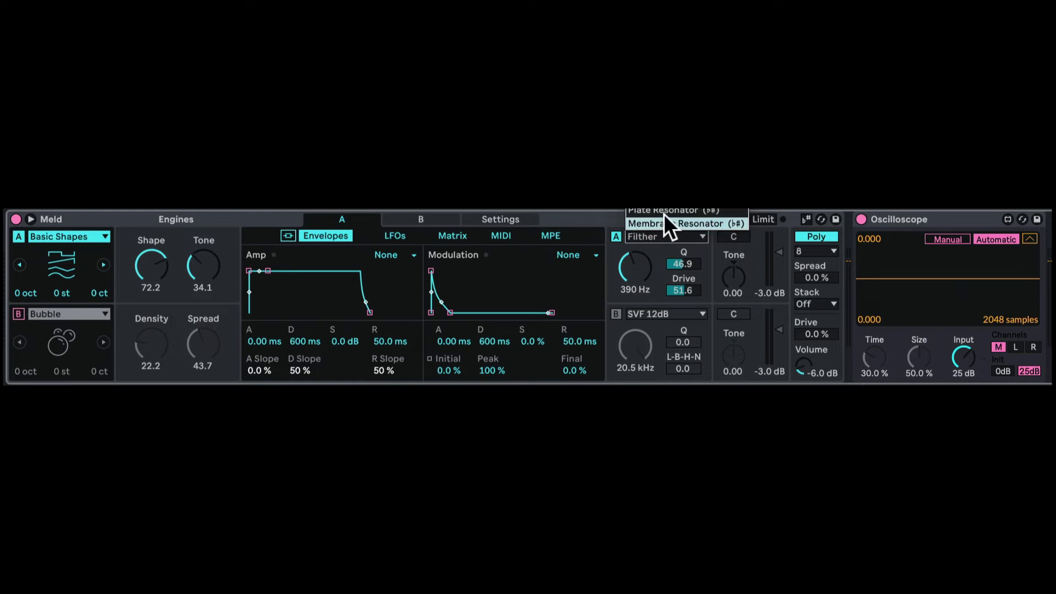
click(645, 257)
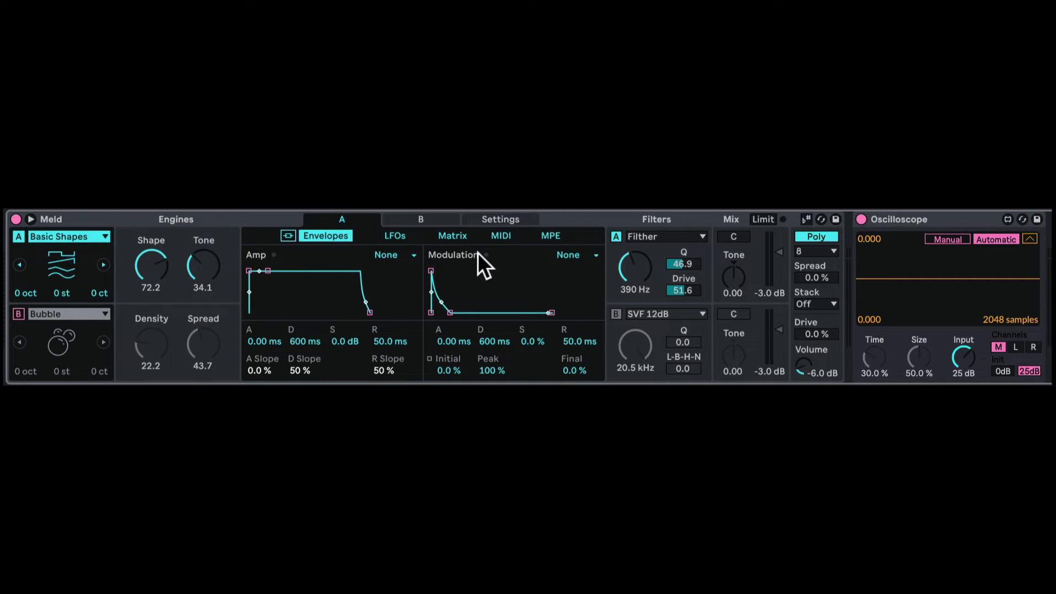
Examine engine A's LFO, modulation matrix, MIDI and MPE settings, and compare engine B's MPE settings.
click(398, 234)
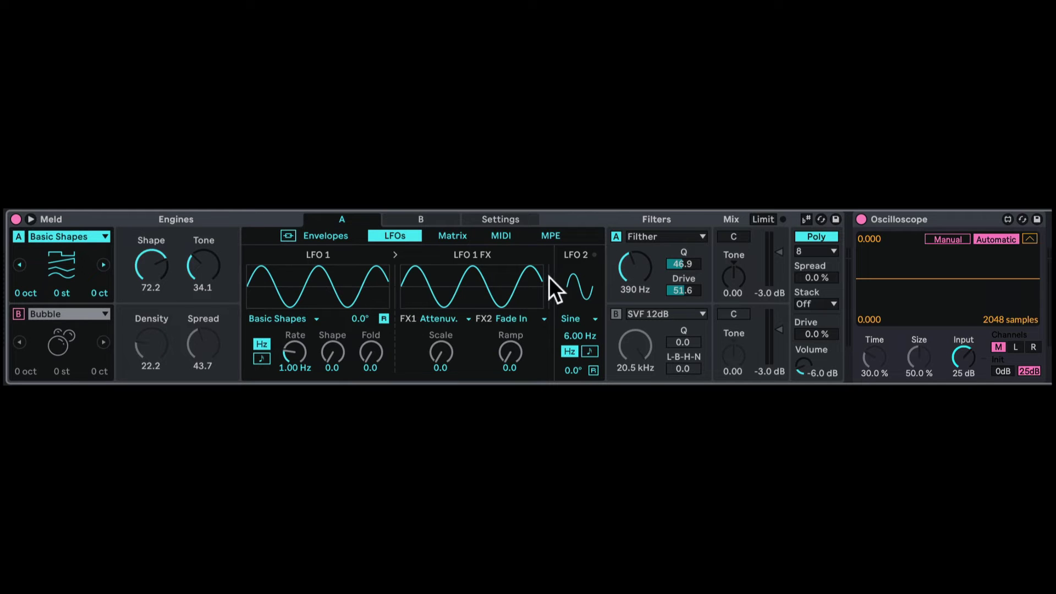
click(453, 238)
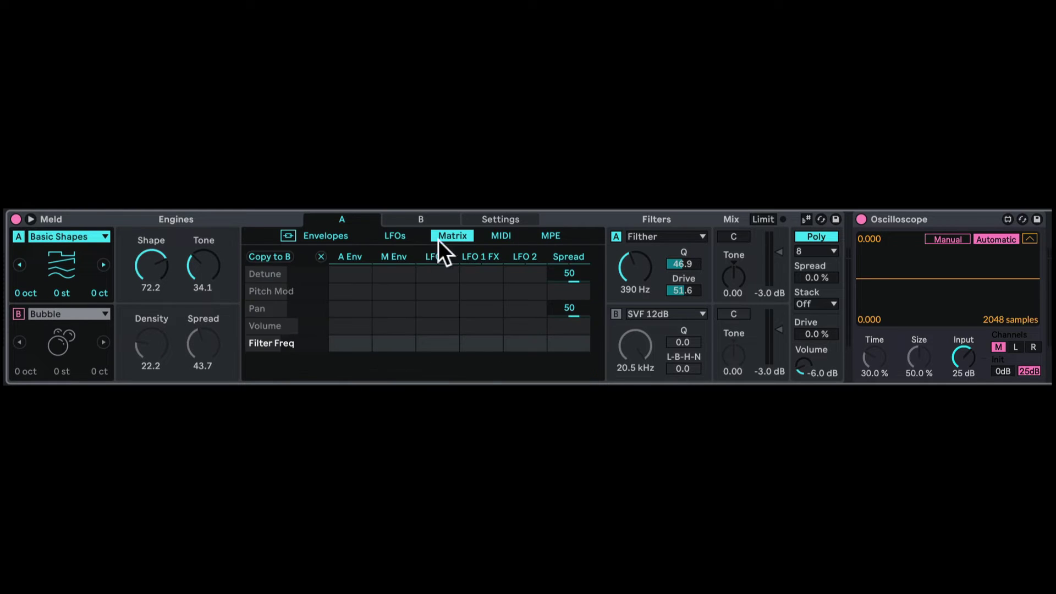
click(503, 237)
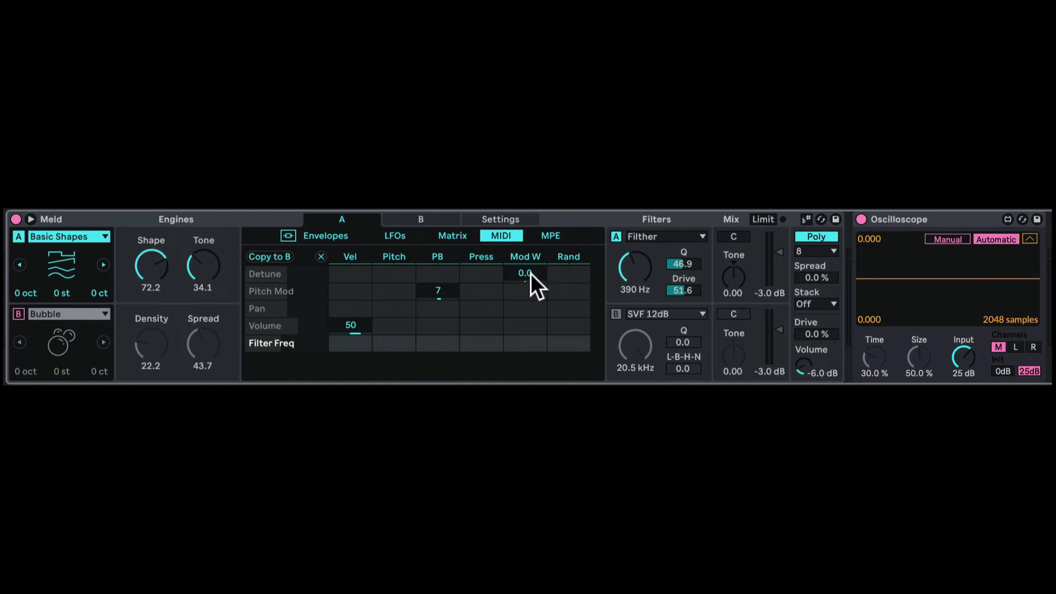
click(552, 235)
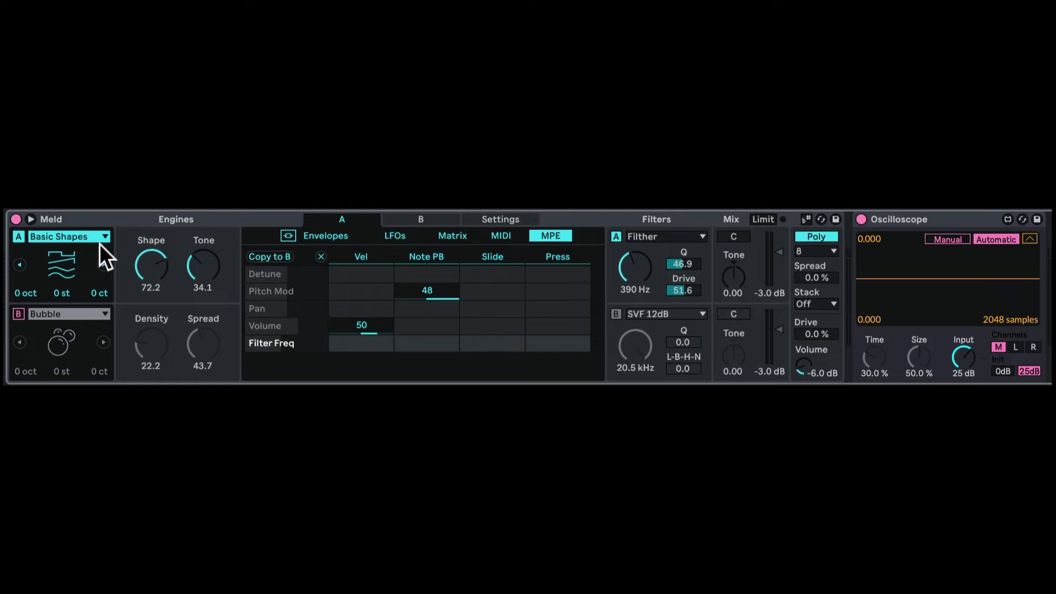
click(432, 218)
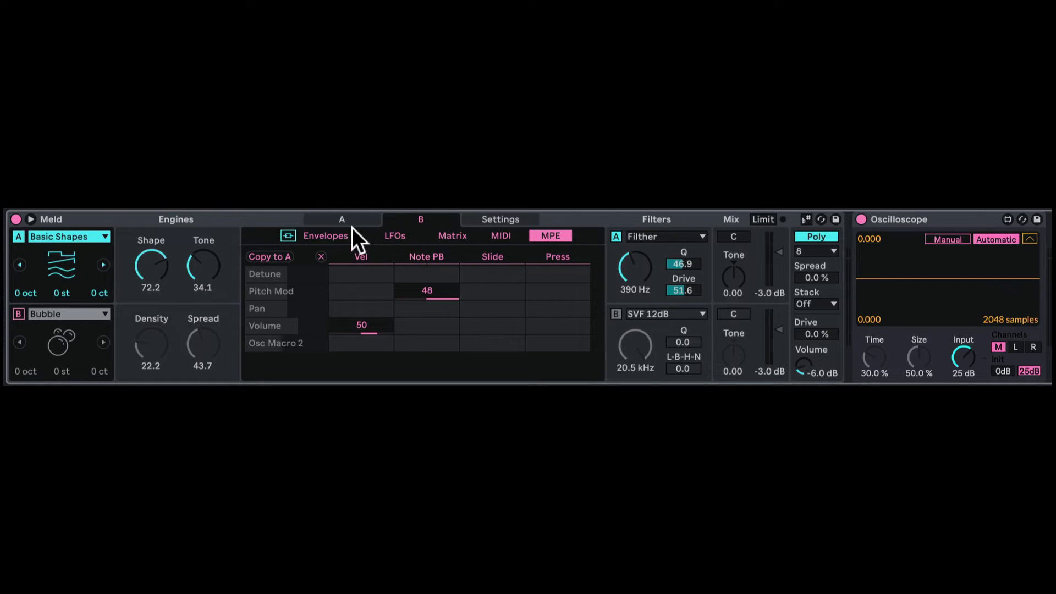
click(351, 216)
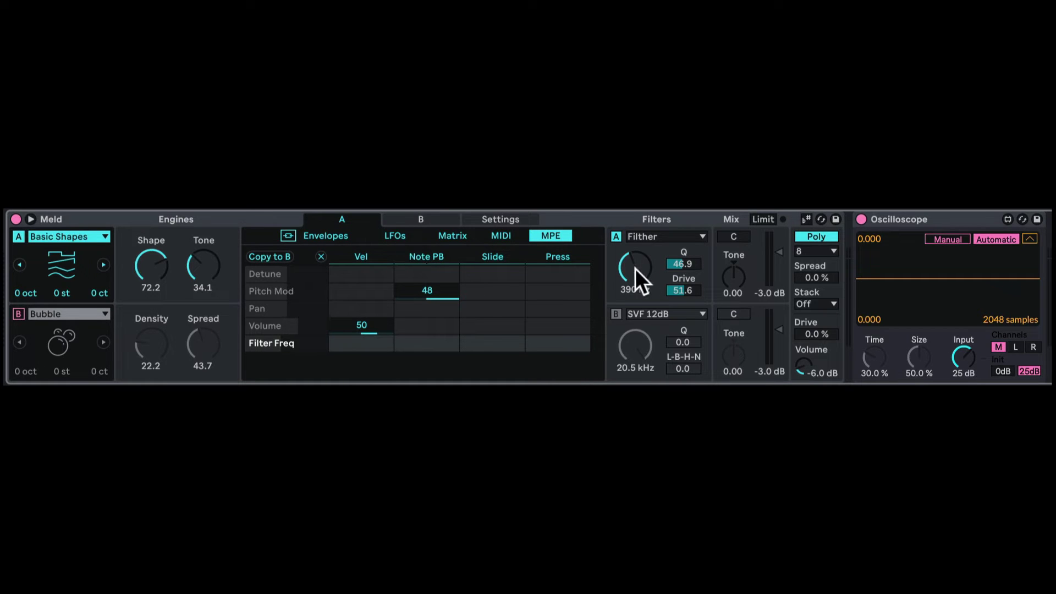
Change engine A's LFO 1 waveform to Wander and set its Morph to 73.8.
click(401, 235)
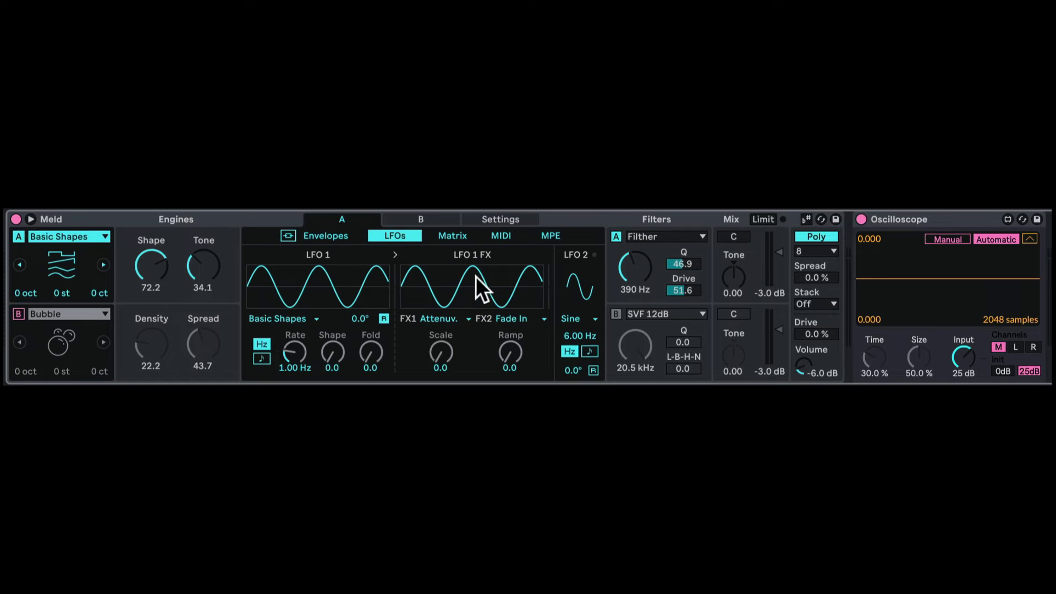
click(293, 319)
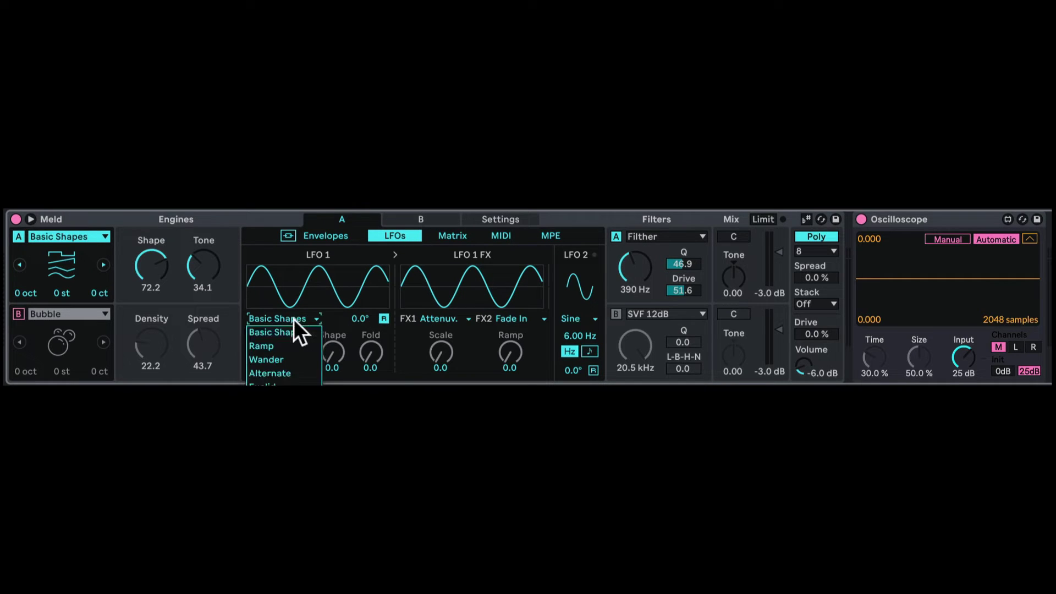
click(285, 372)
click(291, 319)
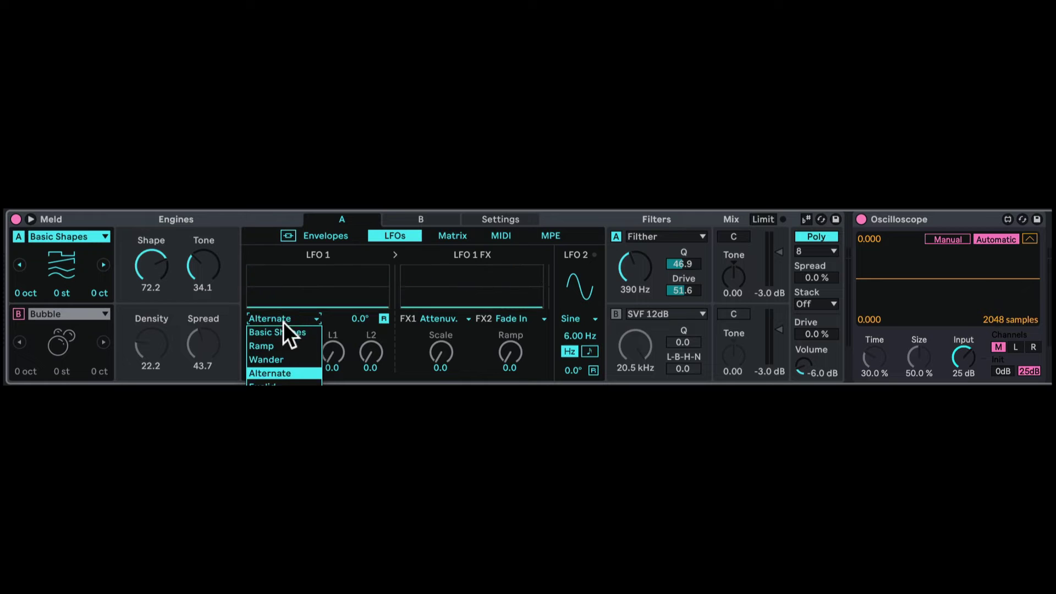
click(286, 359)
drag(322, 345, 322, 305)
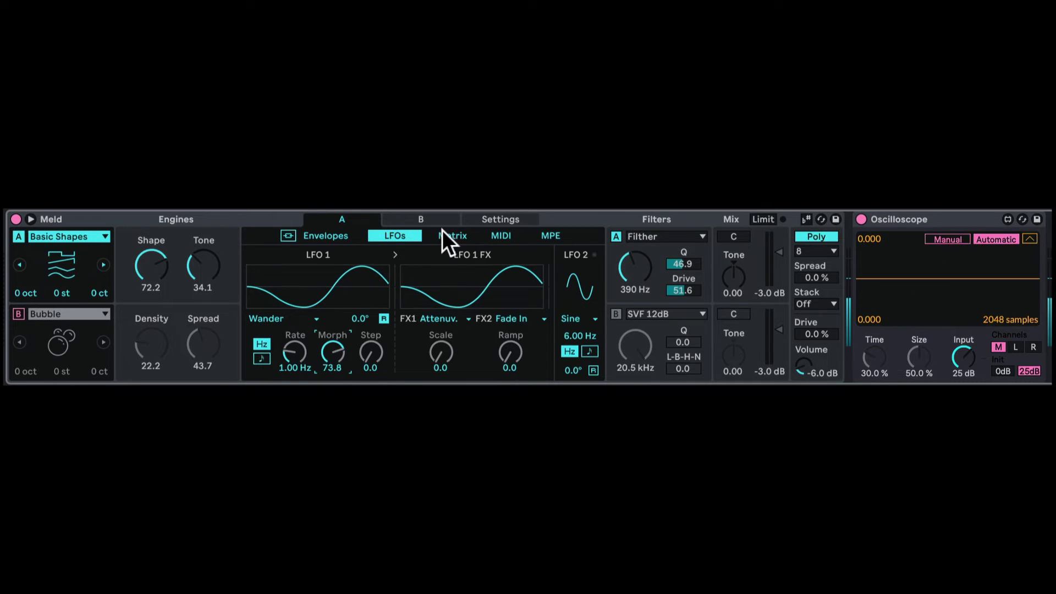
Route LFO 1 to Filter Freq in engine A's modulation matrix with an amount of 22.
click(446, 235)
click(628, 266)
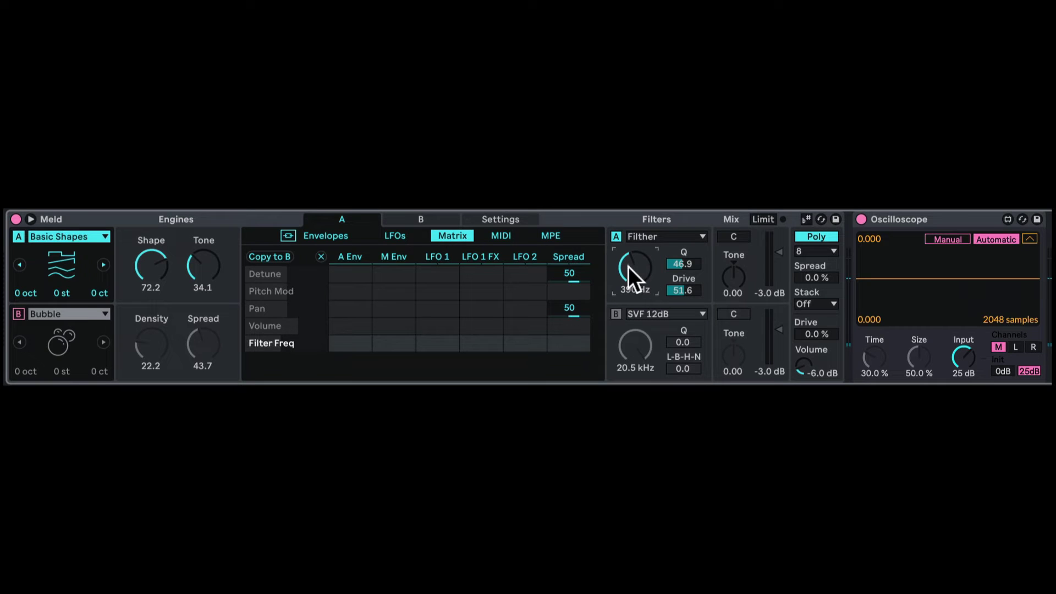
mouse_move(443, 344)
mouse_down()
mouse_move(443, 320)
mouse_move(441, 345)
mouse_up()
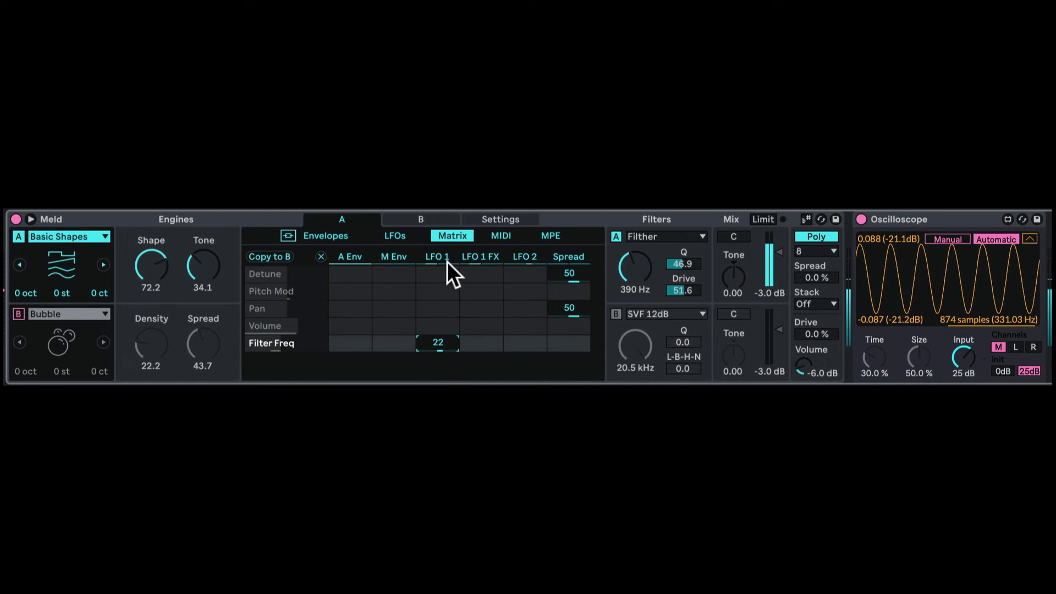
drag(481, 342, 454, 297)
Set engine A's LFO 1 Rate to 10.2 Hz, Morph to 86.5 and Step to 67.5.
click(400, 236)
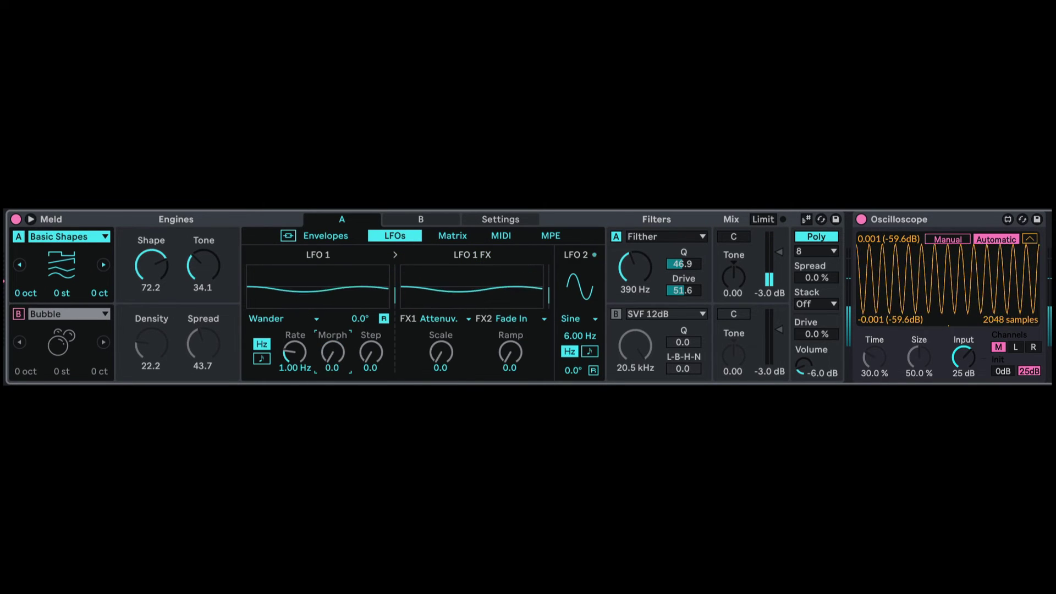
drag(338, 348, 369, 311)
drag(295, 351, 294, 322)
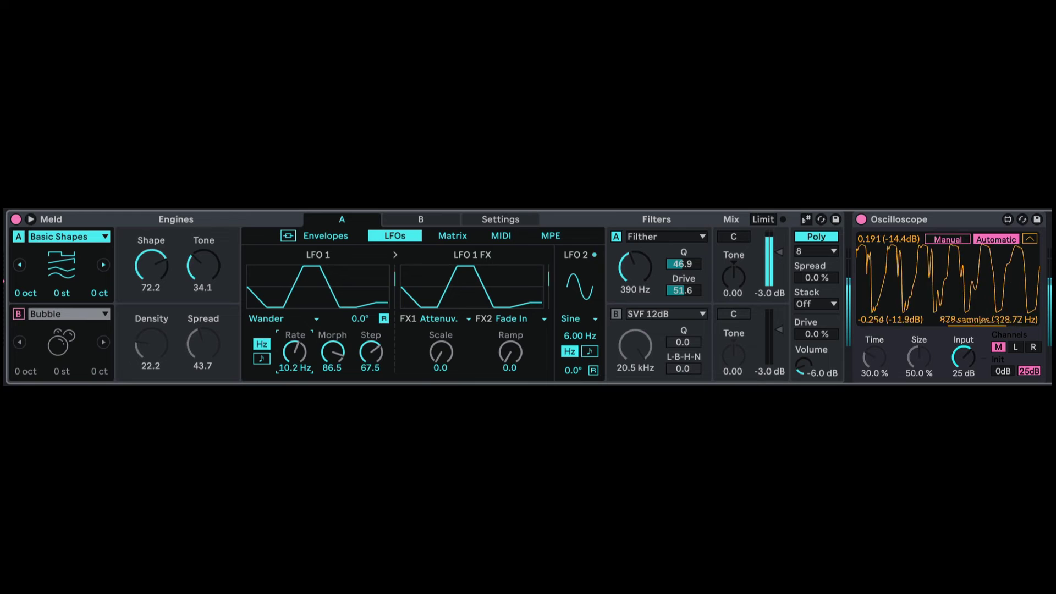
Change engine A's LFO 1 waveform to Alternate with L1 at 89.7 and L2 at 50.0.
click(288, 318)
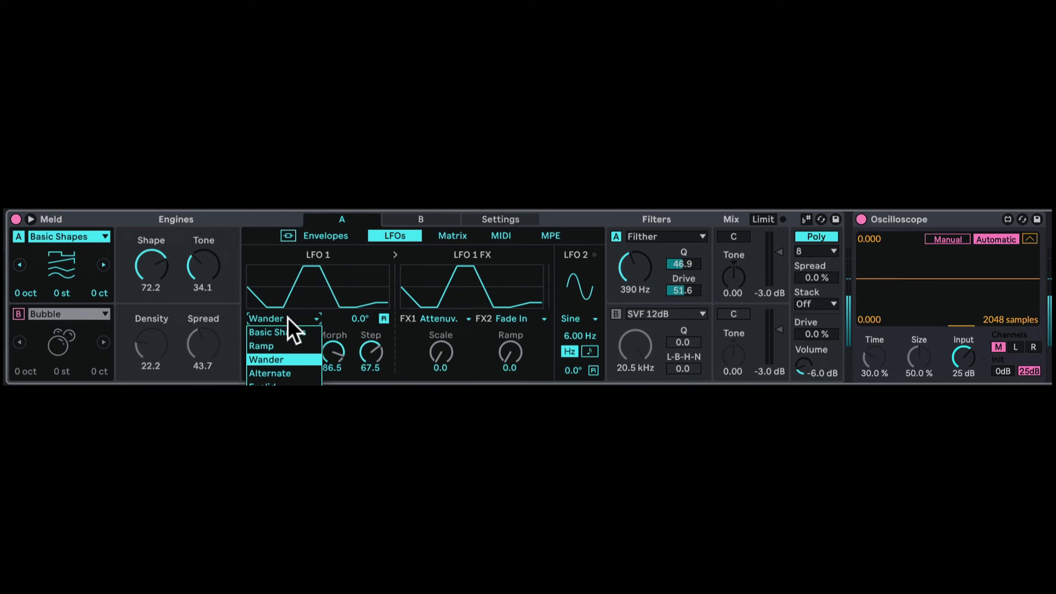
click(292, 372)
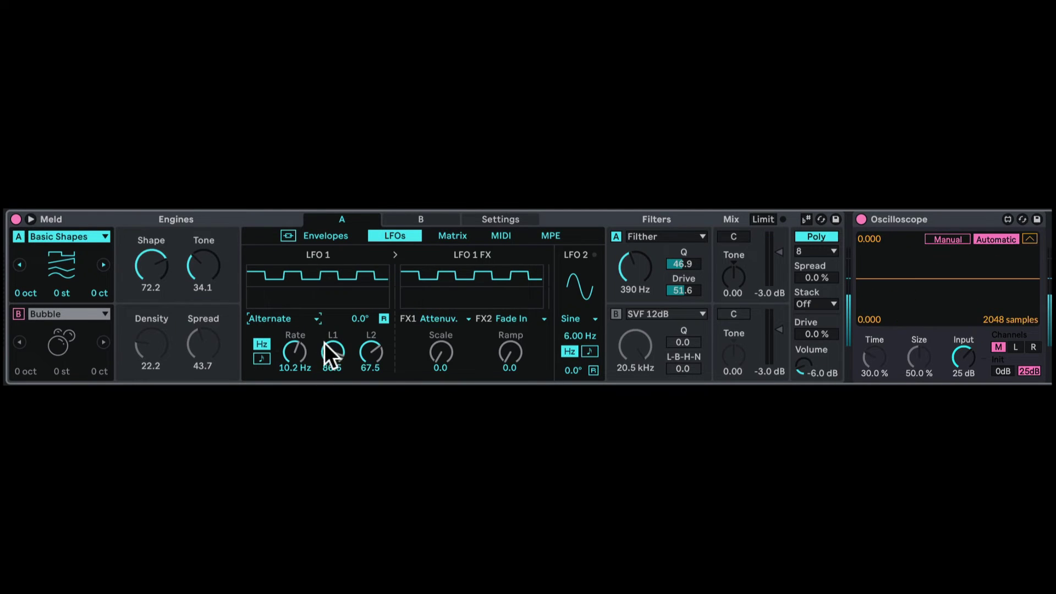
drag(325, 342, 332, 362)
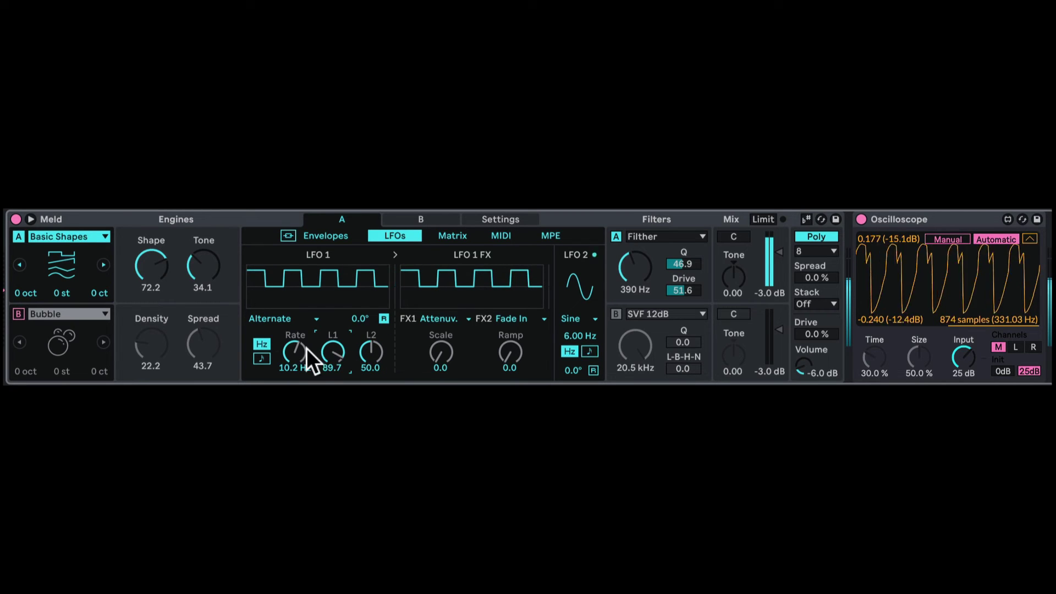
Change engine A's LFO 1 waveform to Euclid with Steps at 36.5 and Pulses at 74.6.
click(293, 318)
click(292, 385)
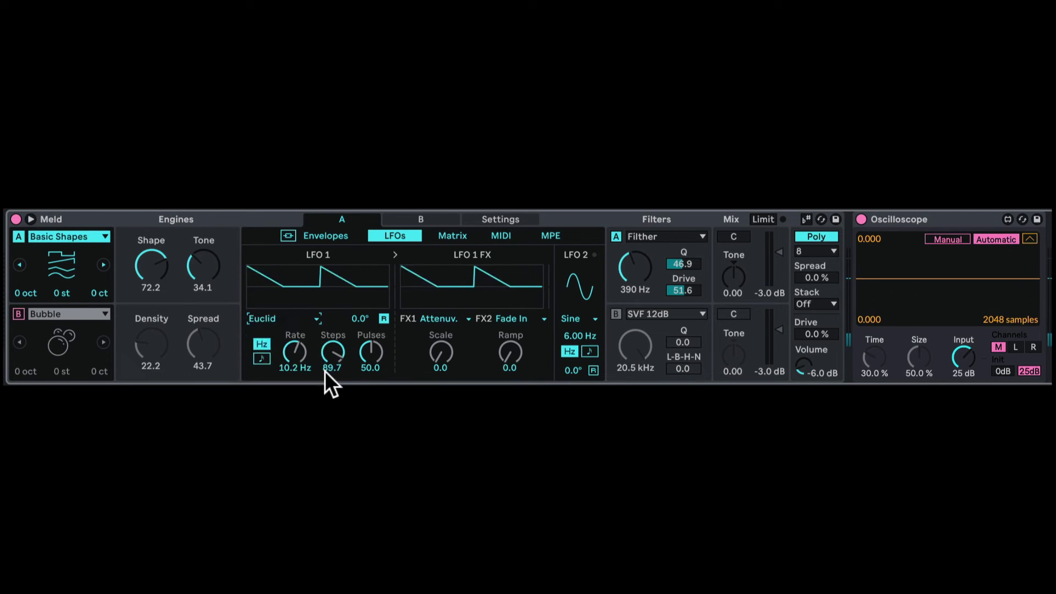
drag(339, 355, 328, 312)
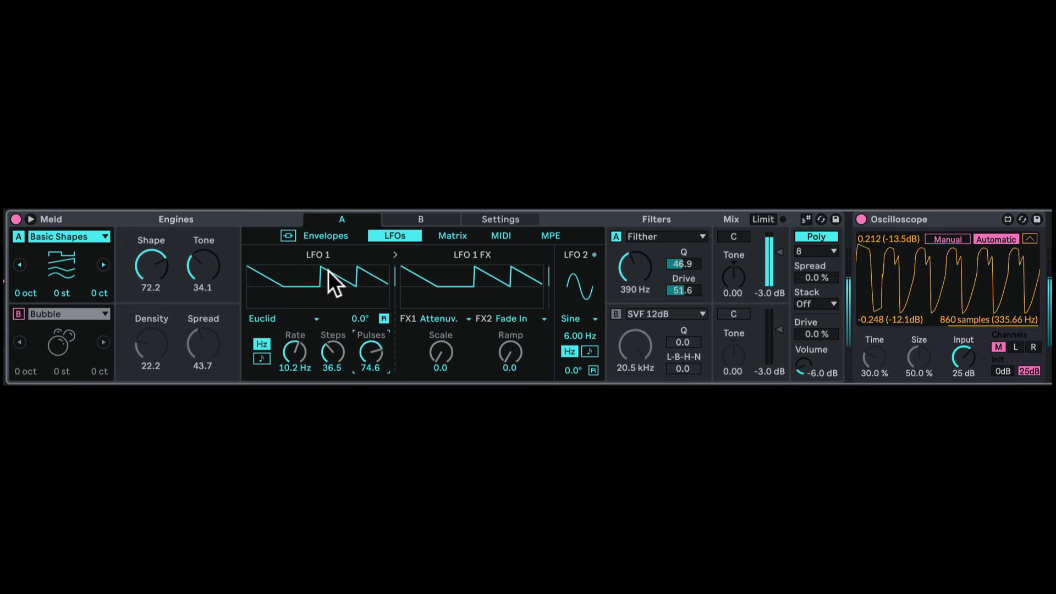
Lower engine A's filter frequency to 110 Hz and set LFO 1's phase offset to 31°.
drag(633, 286, 609, 276)
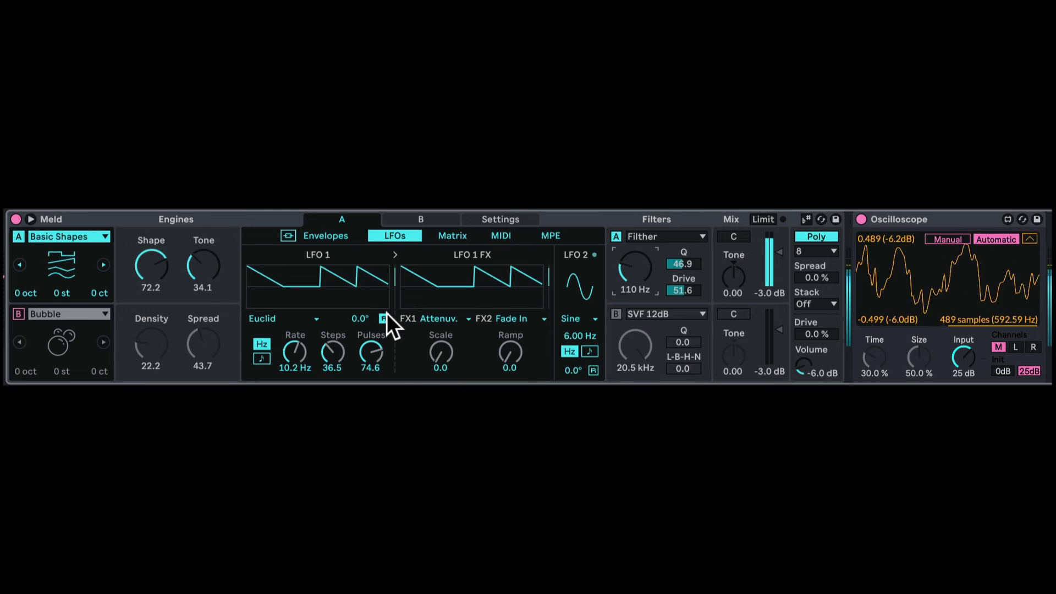
mouse_move(363, 319)
mouse_down()
mouse_move(363, 292)
mouse_move(363, 310)
mouse_up()
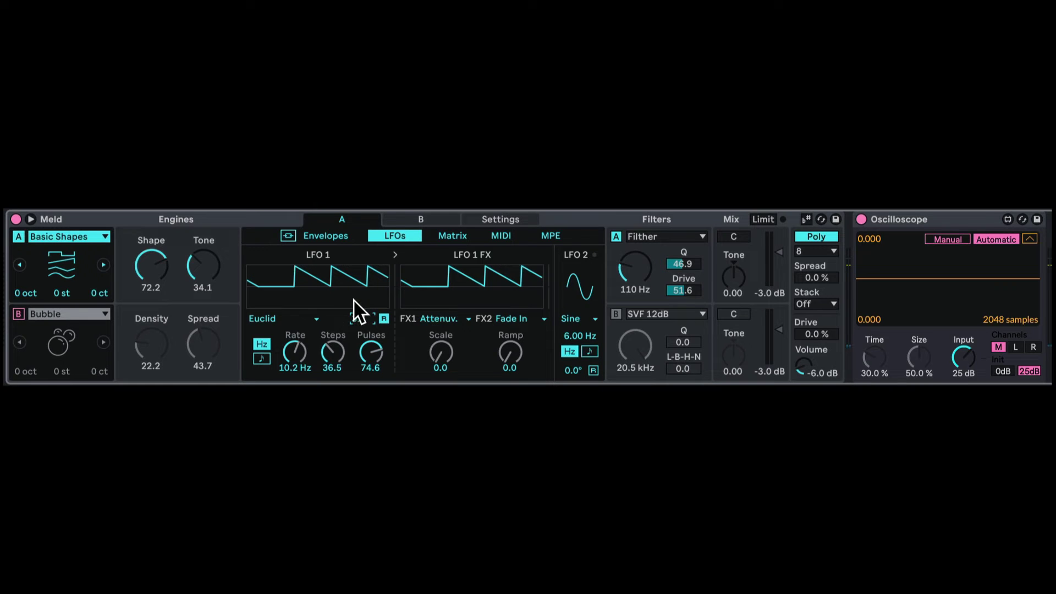
Change engine A's LFO 1 waveform to Basic Shapes and set both Shape and Fold to 0.0.
click(292, 319)
click(299, 330)
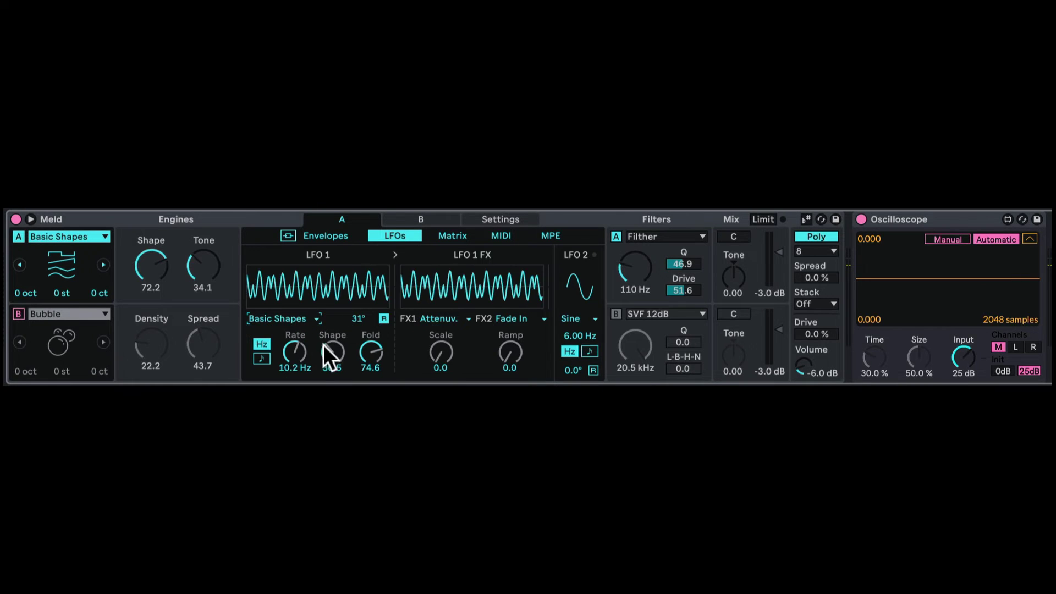
drag(332, 351, 359, 396)
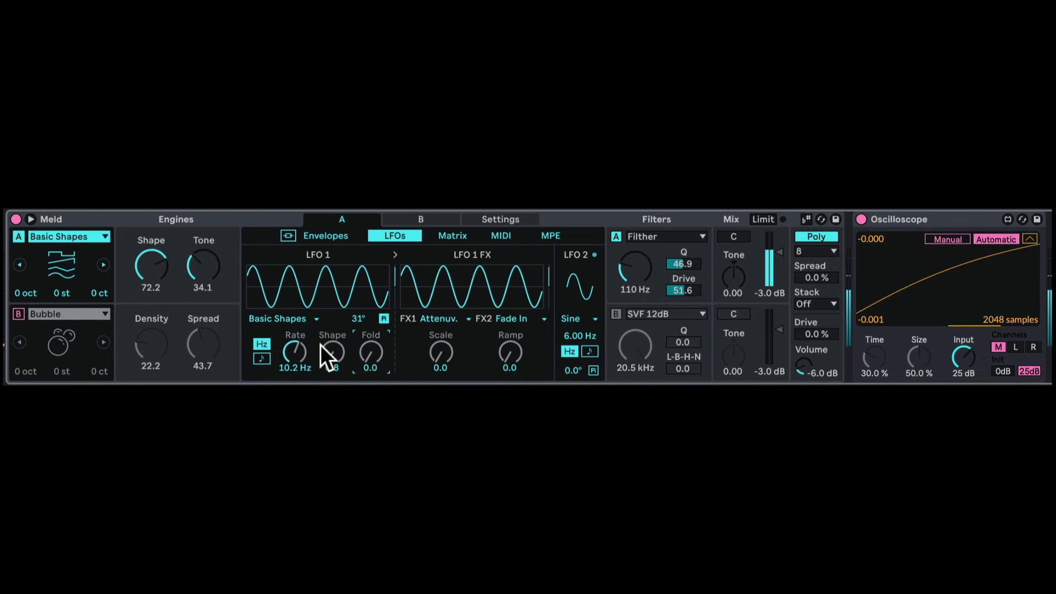
mouse_move(332, 346)
mouse_down()
mouse_move(332, 322)
mouse_move(332, 352)
mouse_up()
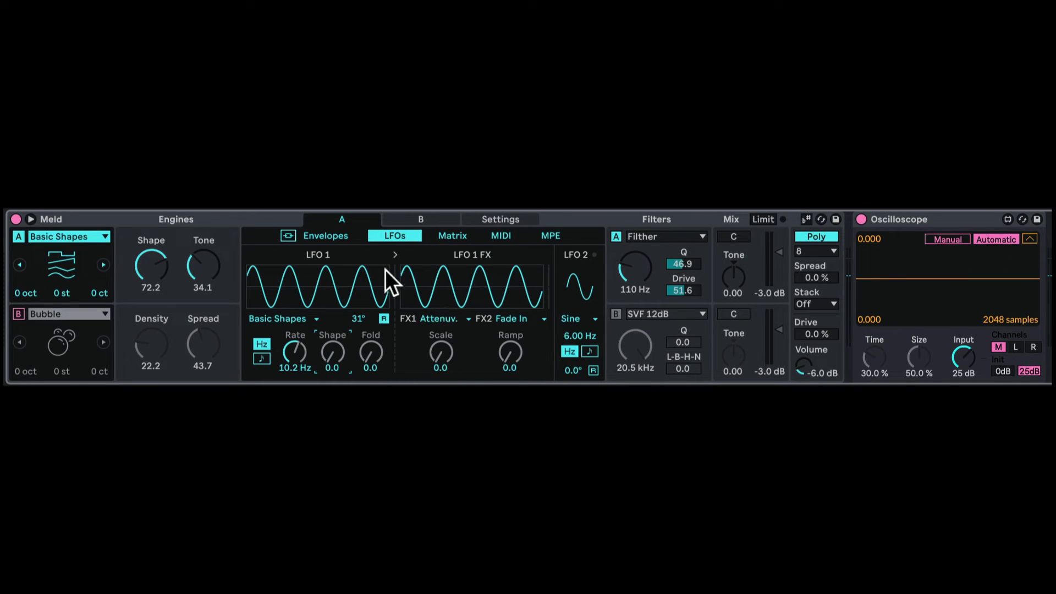
Assign Quantizer as LFO 1's first effect and set its Amount to 79.4.
click(440, 320)
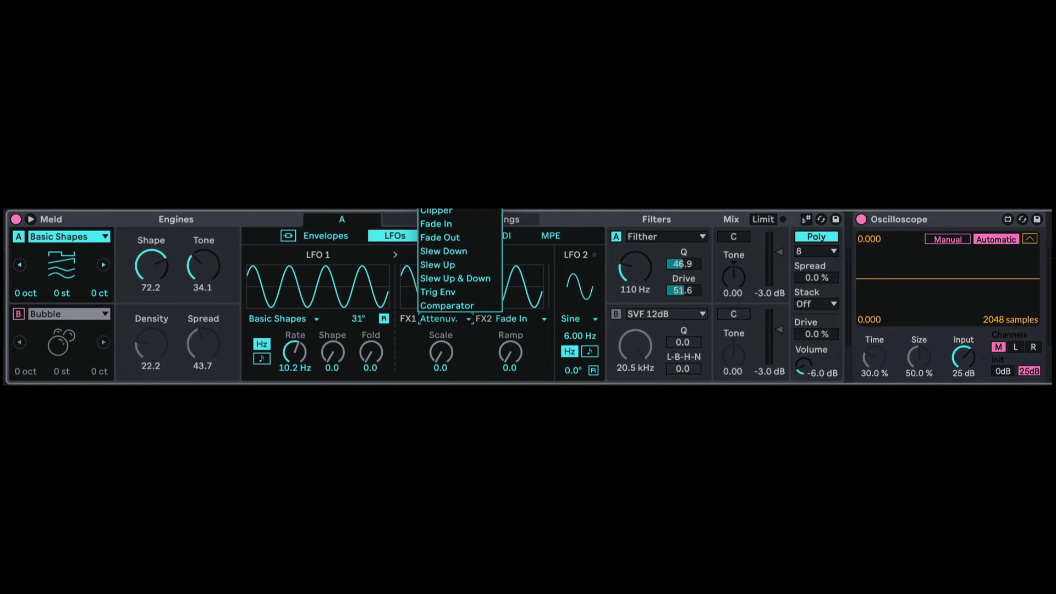
click(440, 197)
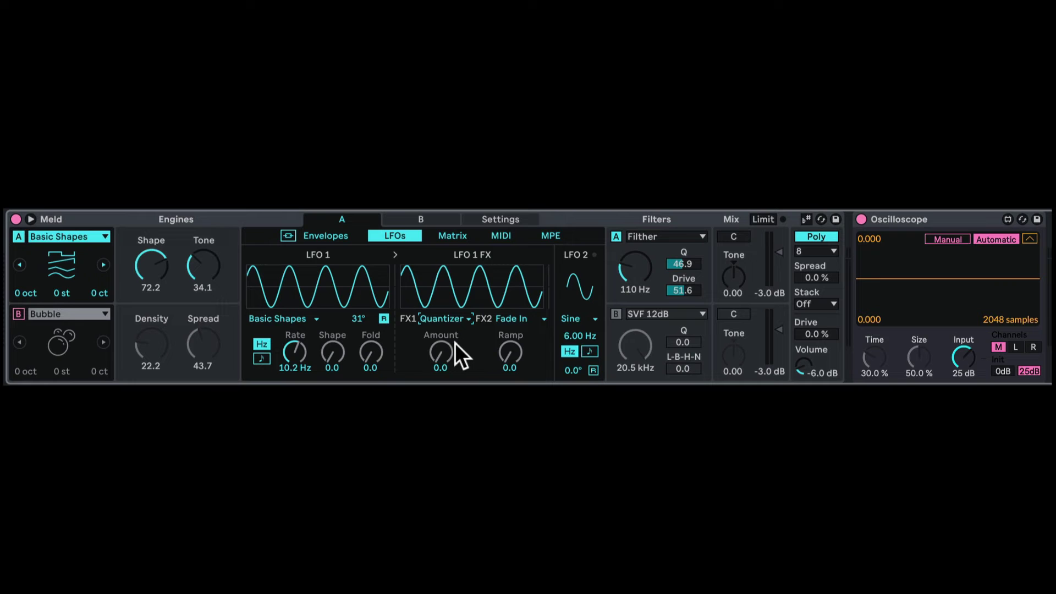
drag(441, 347, 441, 304)
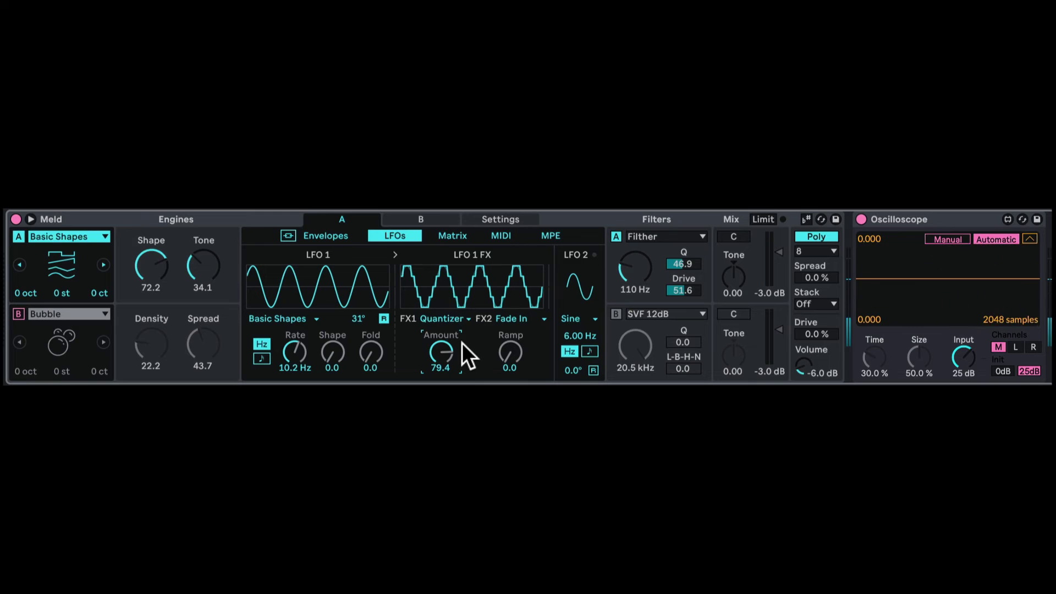
Assign Fade Out as LFO 1's second effect and set its Ramp to 28.6.
click(528, 317)
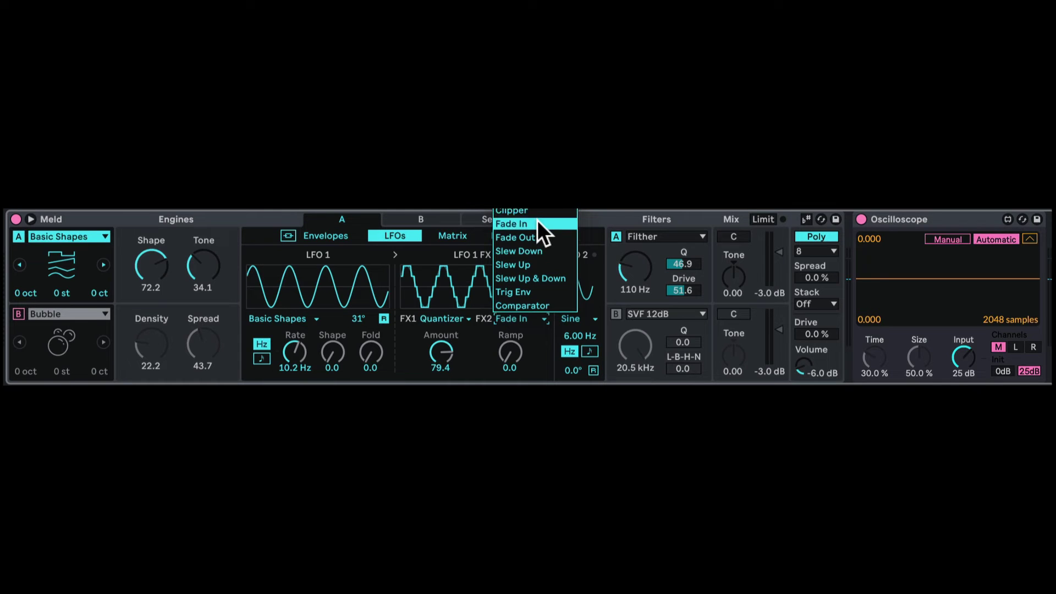
click(533, 236)
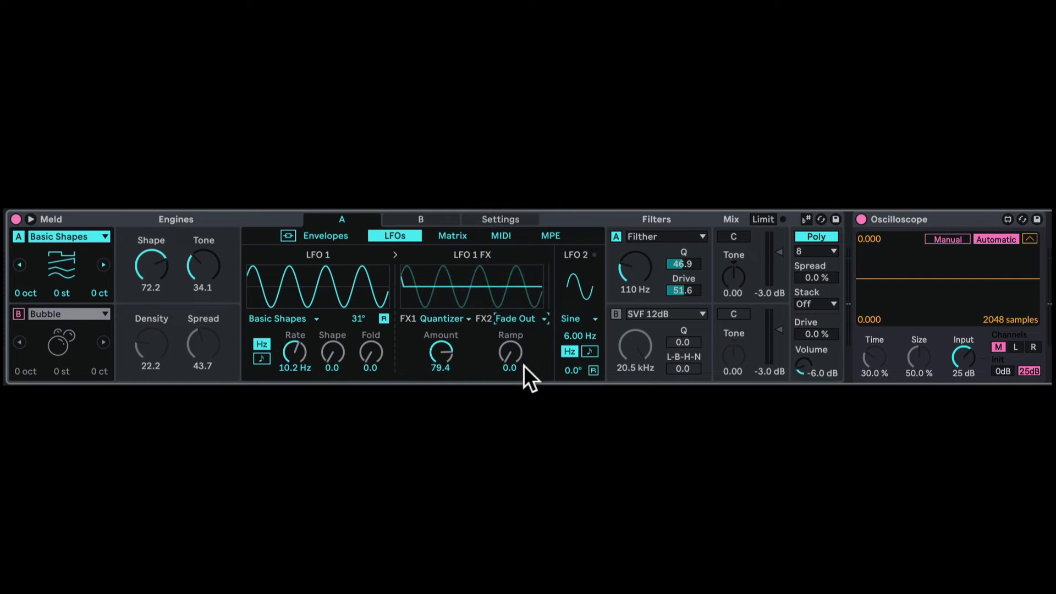
mouse_move(509, 352)
mouse_down()
mouse_move(509, 335)
mouse_move(508, 352)
mouse_up()
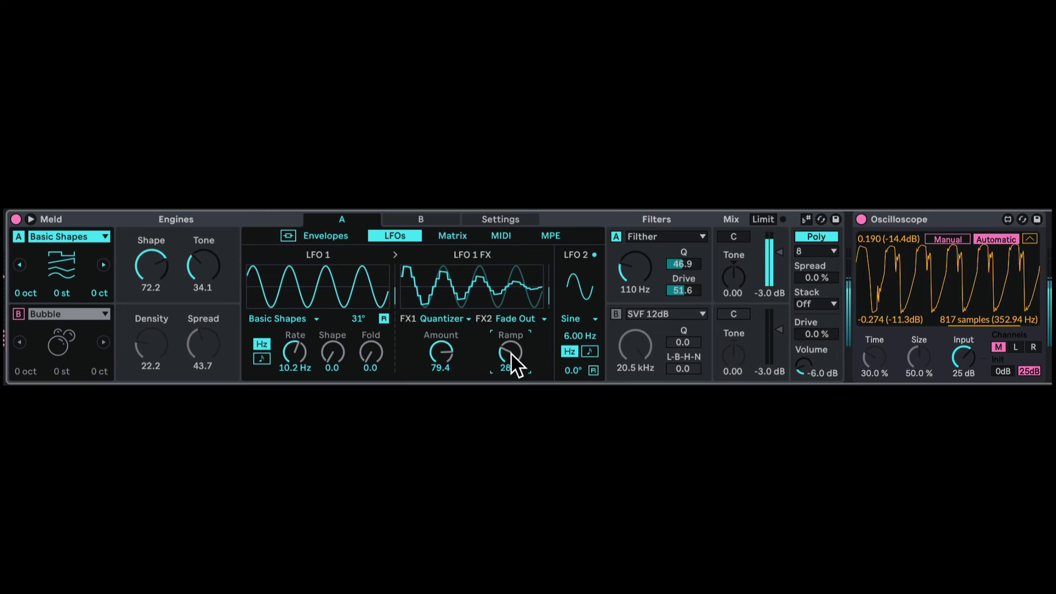
Set LFO 1's FX1 to Slew Down with Slope 50.0 and FX2 to Quantizer with Amount 58.7.
click(443, 321)
click(428, 250)
click(498, 317)
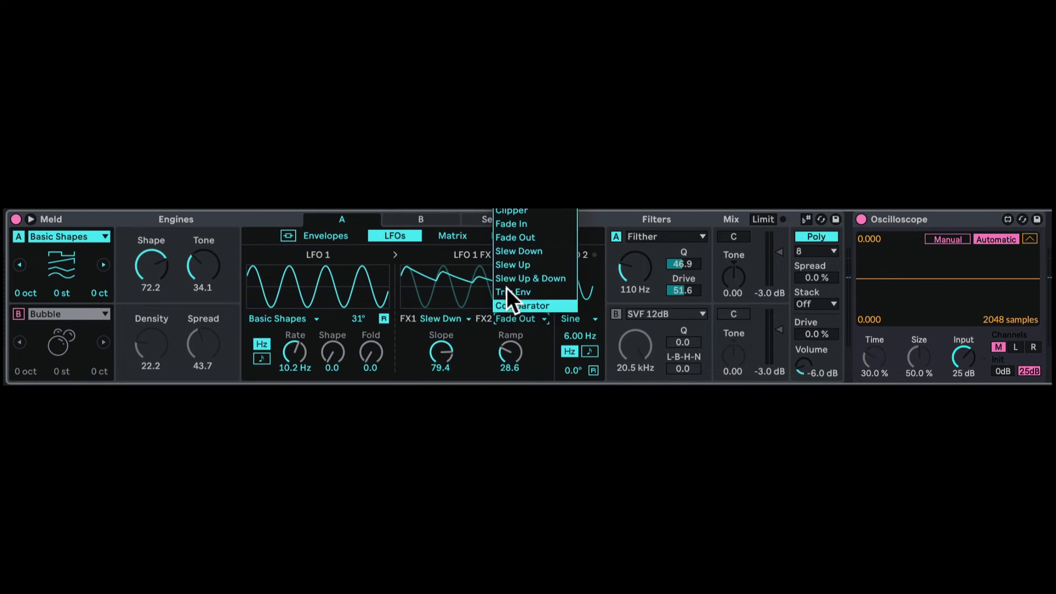
click(514, 307)
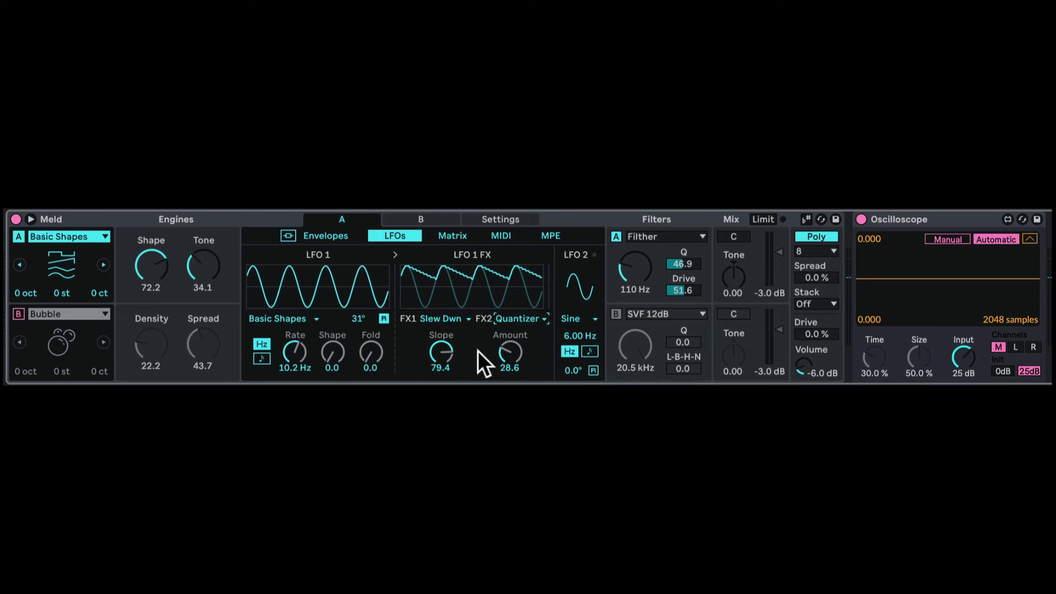
drag(510, 355, 510, 324)
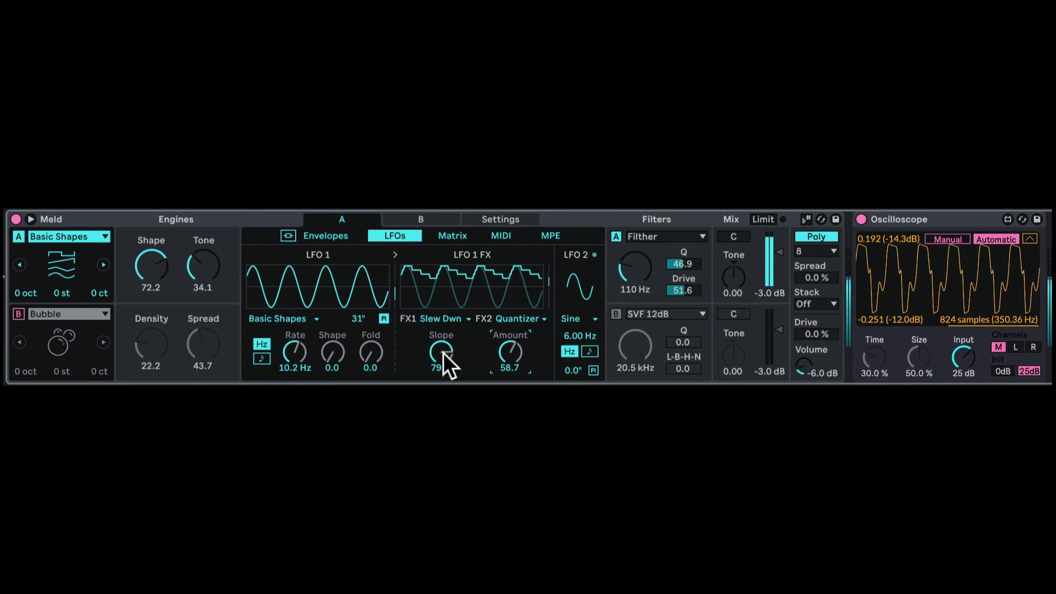
mouse_move(443, 352)
mouse_down()
mouse_move(443, 372)
mouse_move(441, 354)
mouse_up()
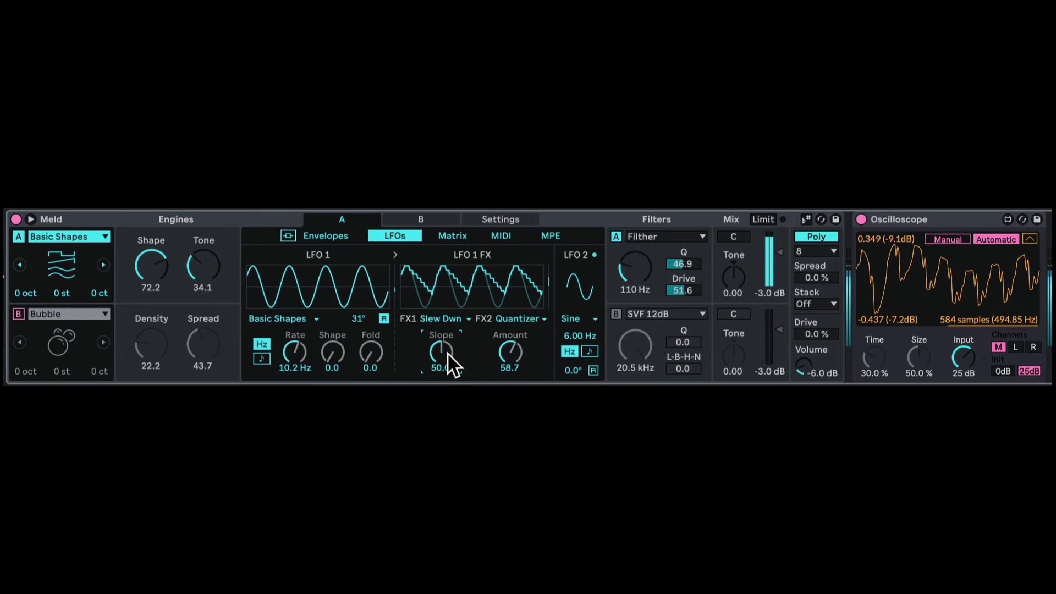
Change engine A's LFO 2 waveform to Tri, and open engine A's envelope settings.
click(581, 321)
click(583, 343)
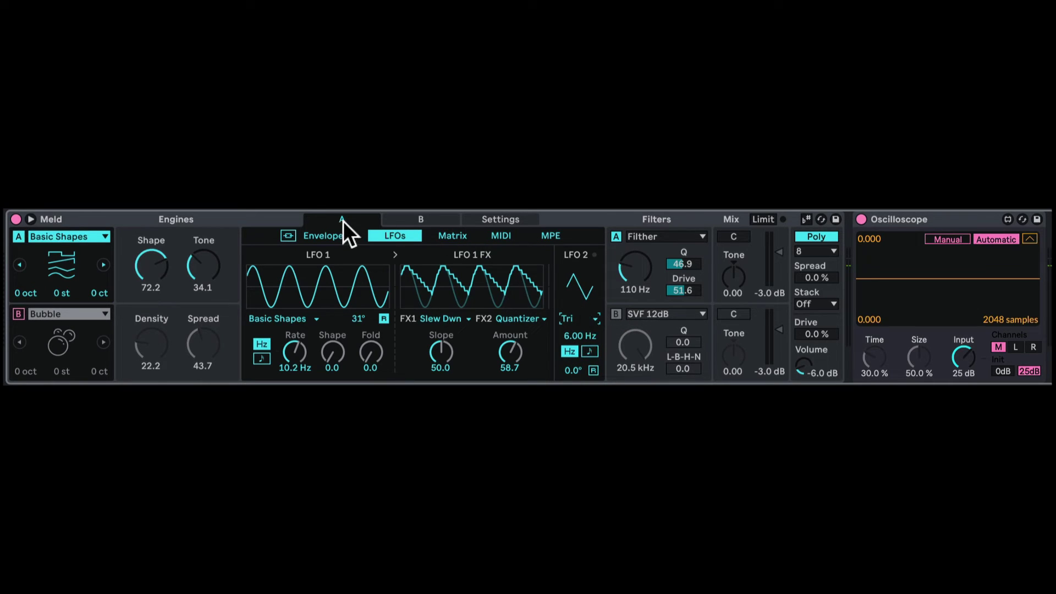
click(346, 235)
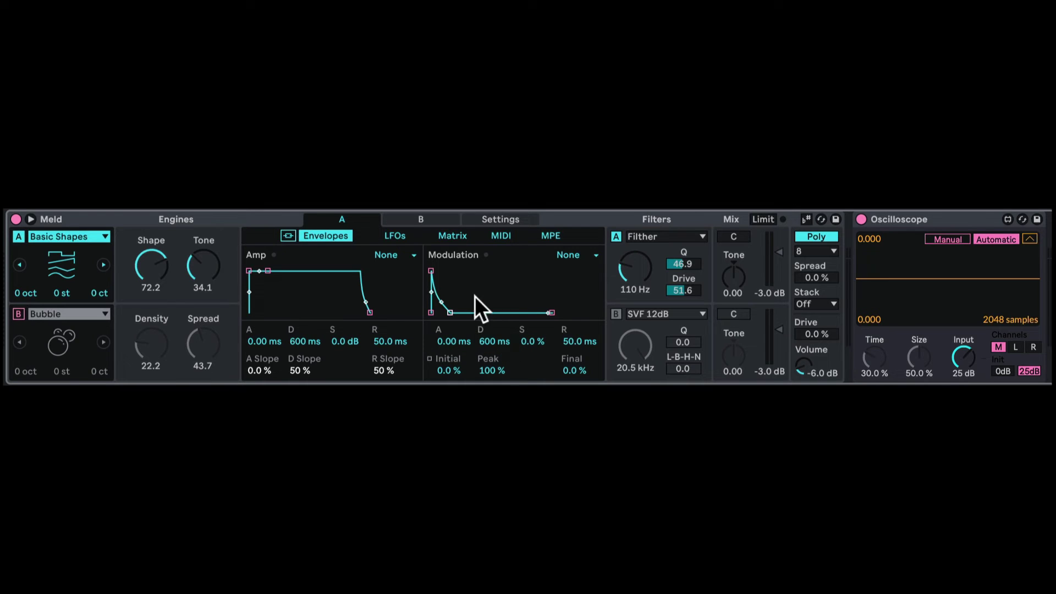
Switch engine A to the Chip oscillator type and set its Rate to 17.5.
click(81, 236)
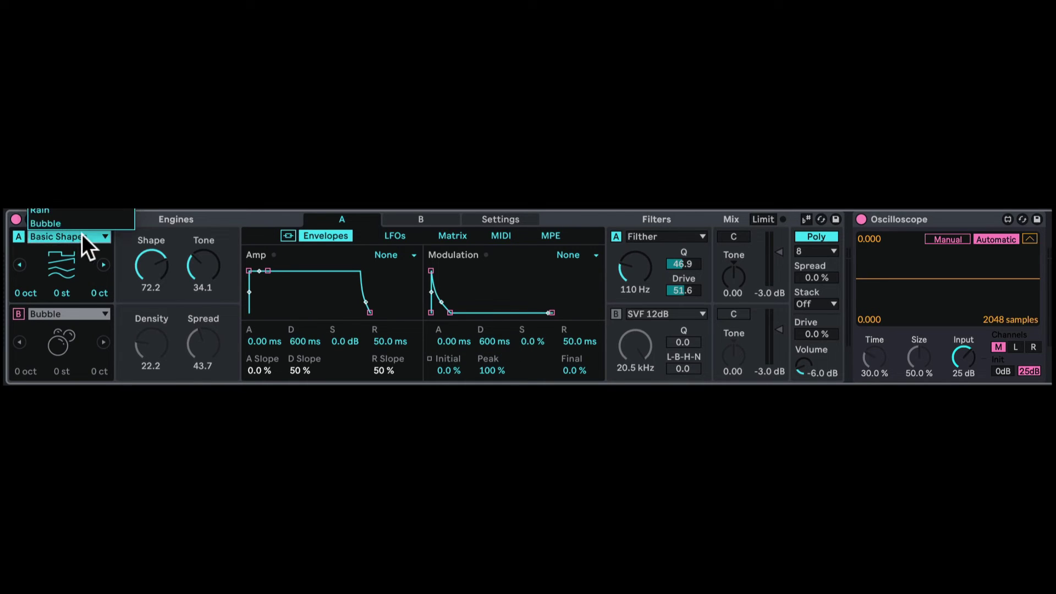
click(45, 104)
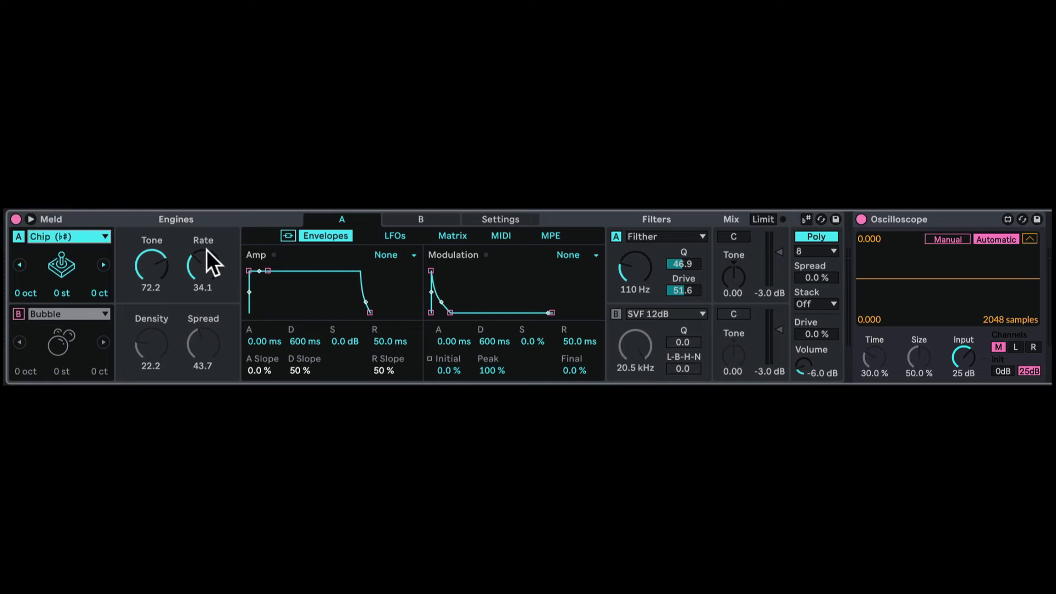
drag(191, 258, 199, 267)
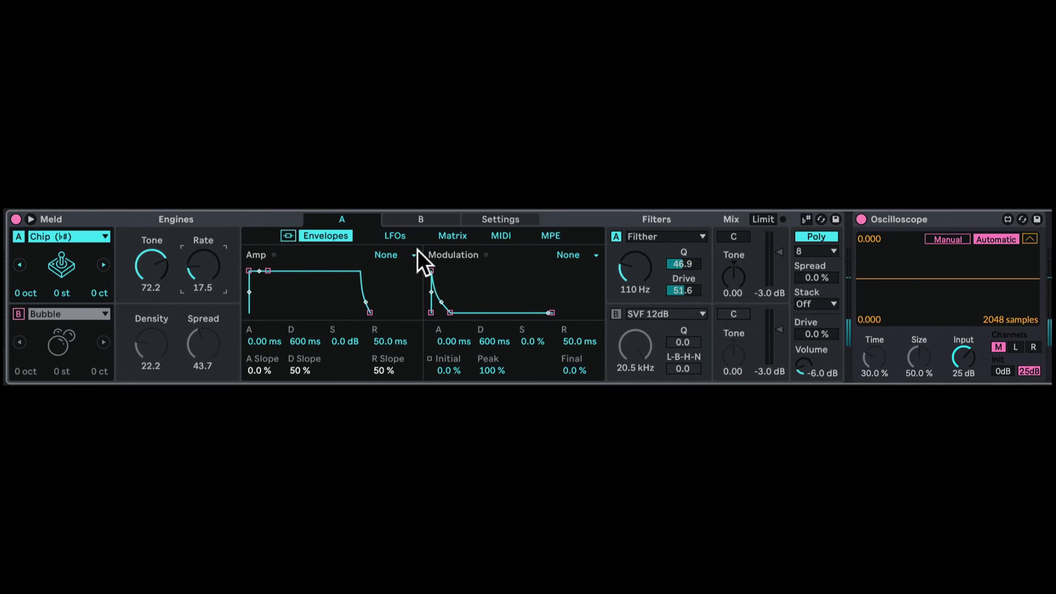
Route the modulation envelope to Osc Macro 2 at 58 and reduce LFO 1 FX's Filter Freq amount to 6.2.
click(448, 237)
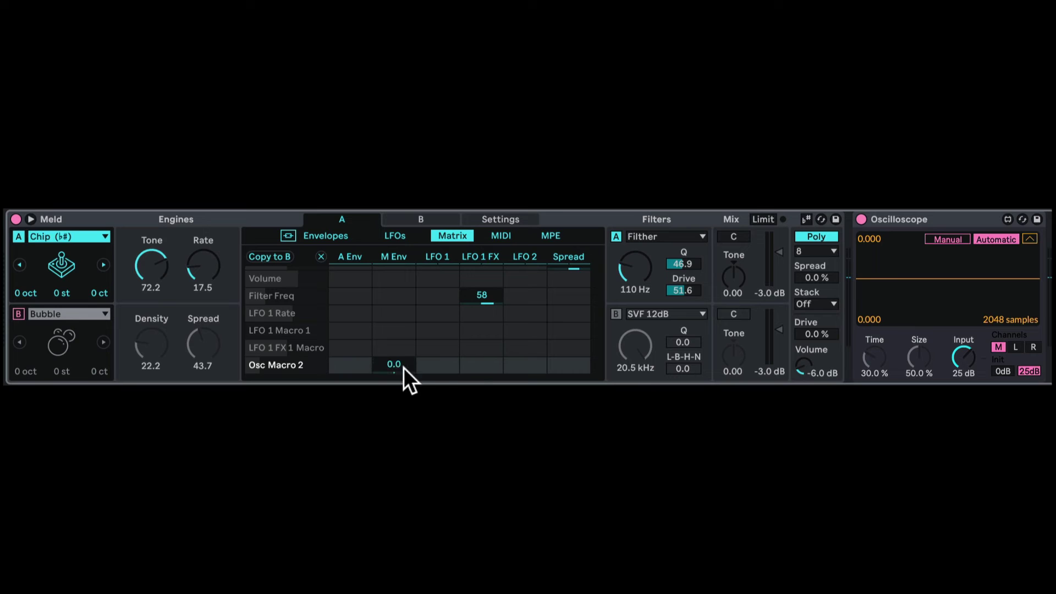
drag(392, 365, 392, 333)
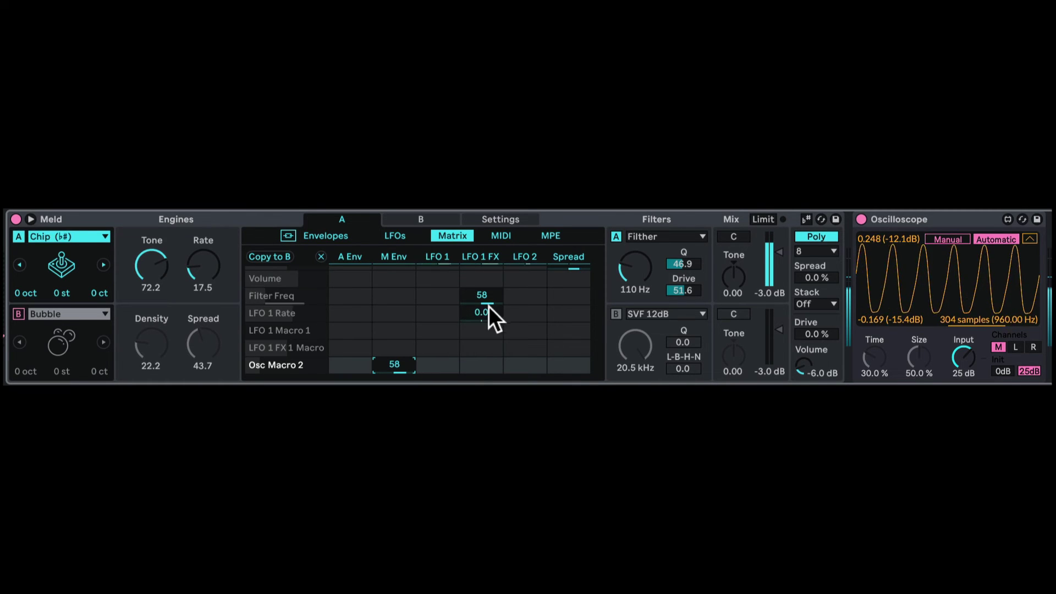
drag(486, 295, 486, 324)
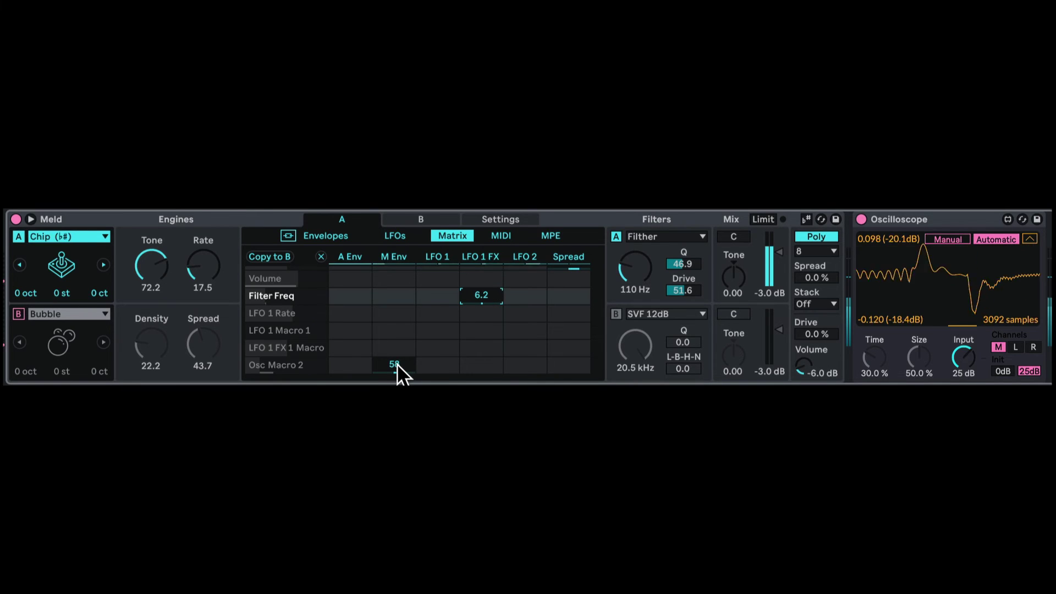
Lengthen engine A's modulation envelope decay to 21.1 s and raise its filter frequency to 8.04 kHz.
click(393, 256)
drag(454, 312, 478, 313)
drag(622, 271, 641, 259)
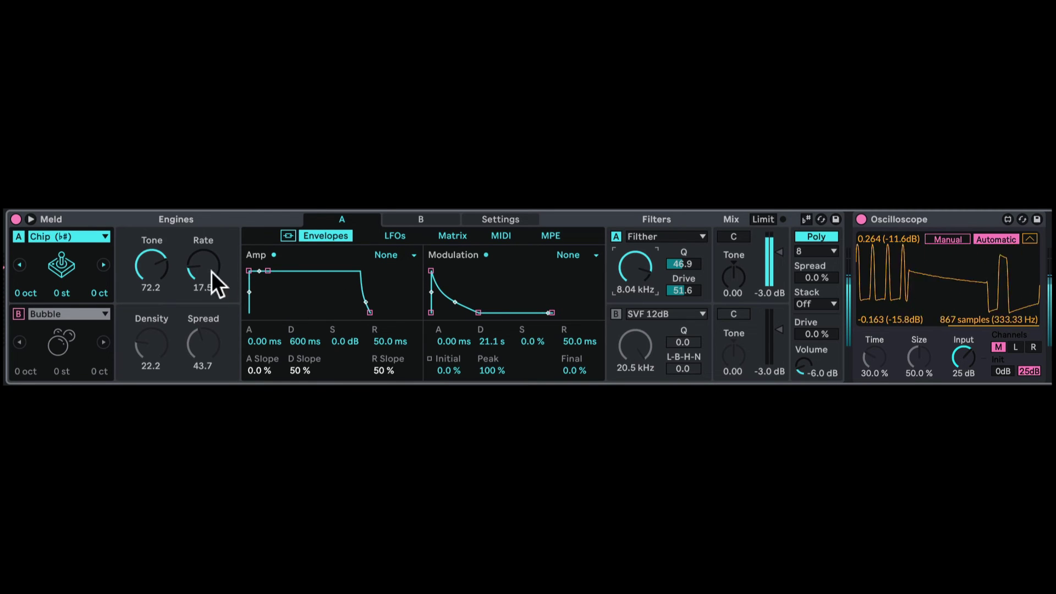
Set the Chip engine's Rate to 35.7 and shorten the modulation envelope's decay to 5.52 s.
drag(212, 272, 212, 253)
drag(478, 342, 478, 366)
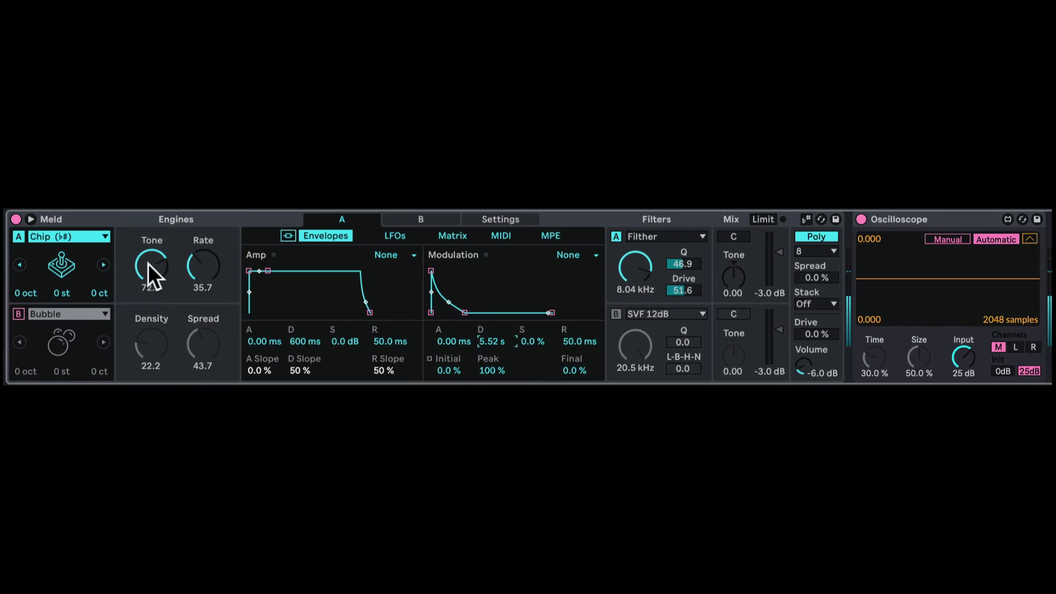
Route the modulation envelope to Osc Macro 1 in engine A's matrix with an amount of 64.
click(452, 235)
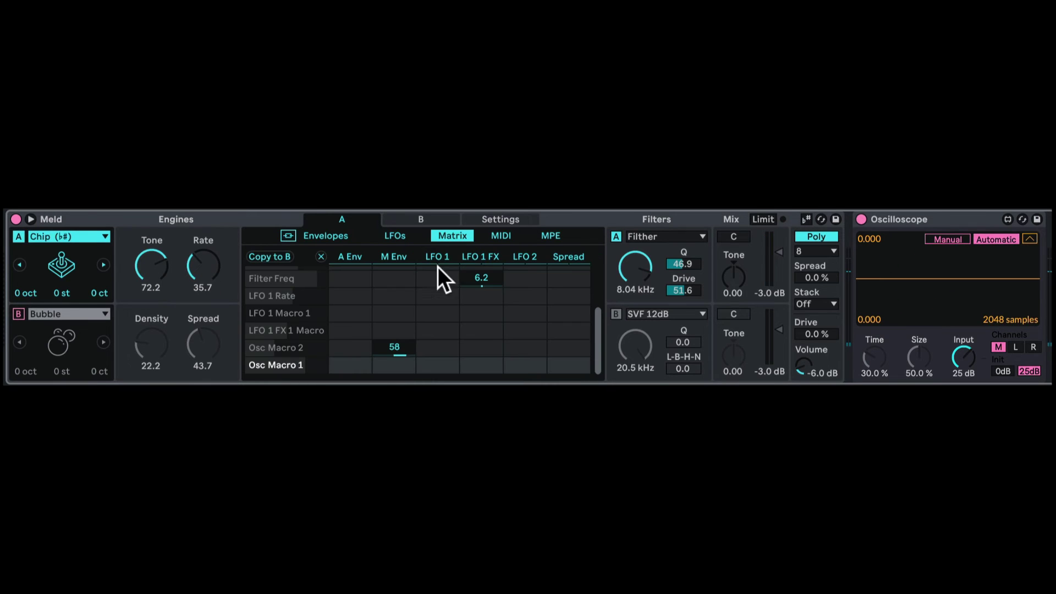
drag(394, 365, 394, 325)
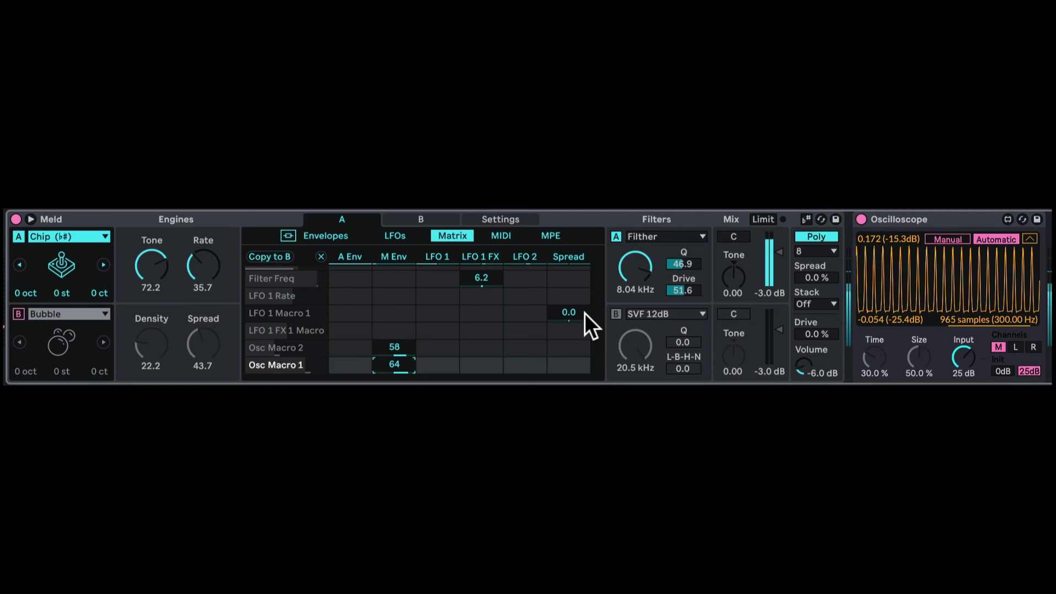
Turn on scale awareness for the Meld device and check the available voice Stack options.
click(806, 219)
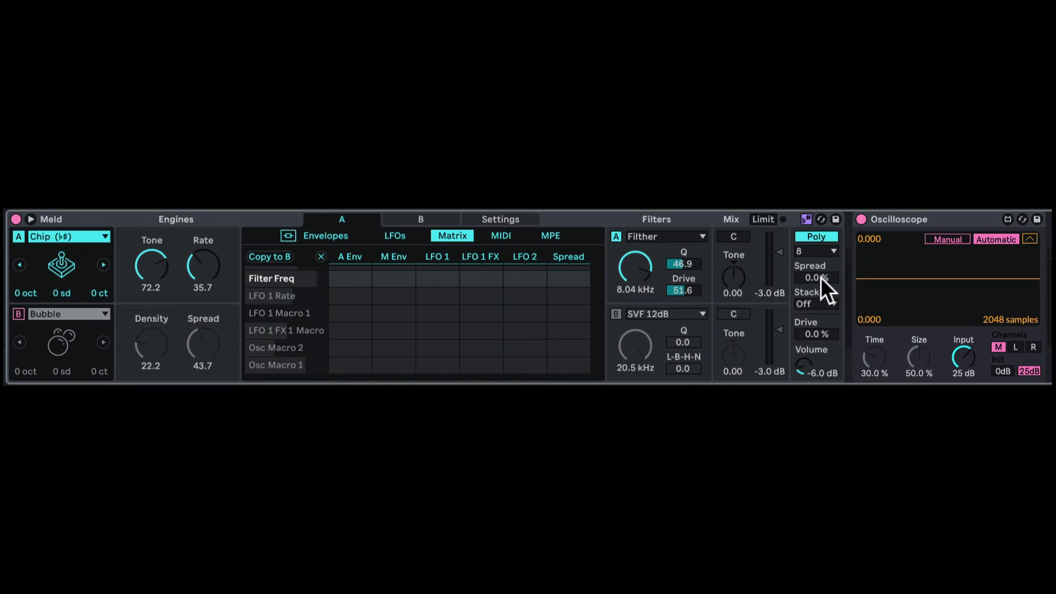
click(816, 304)
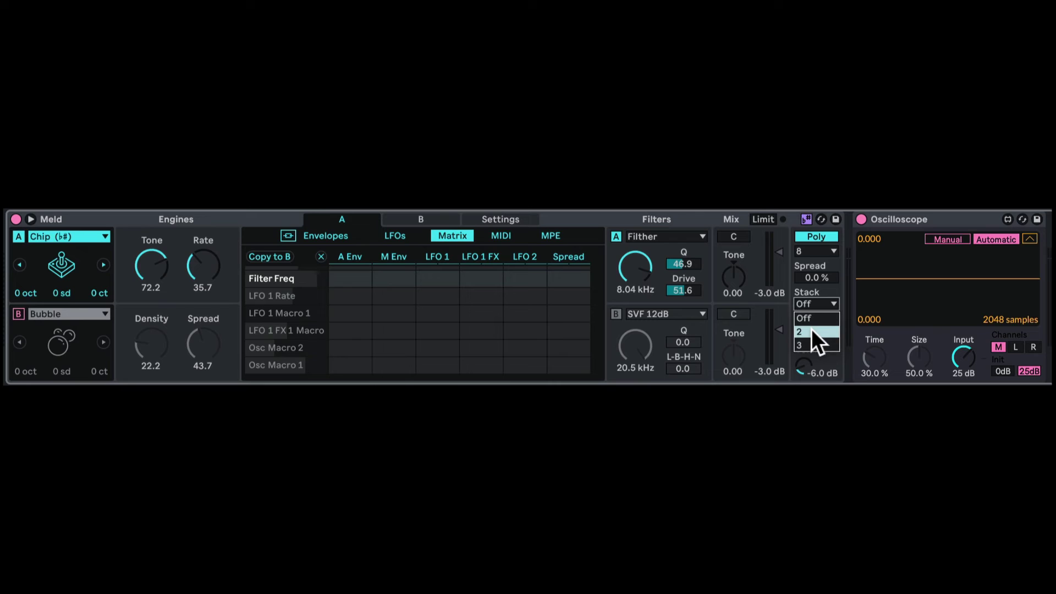
key(Escape)
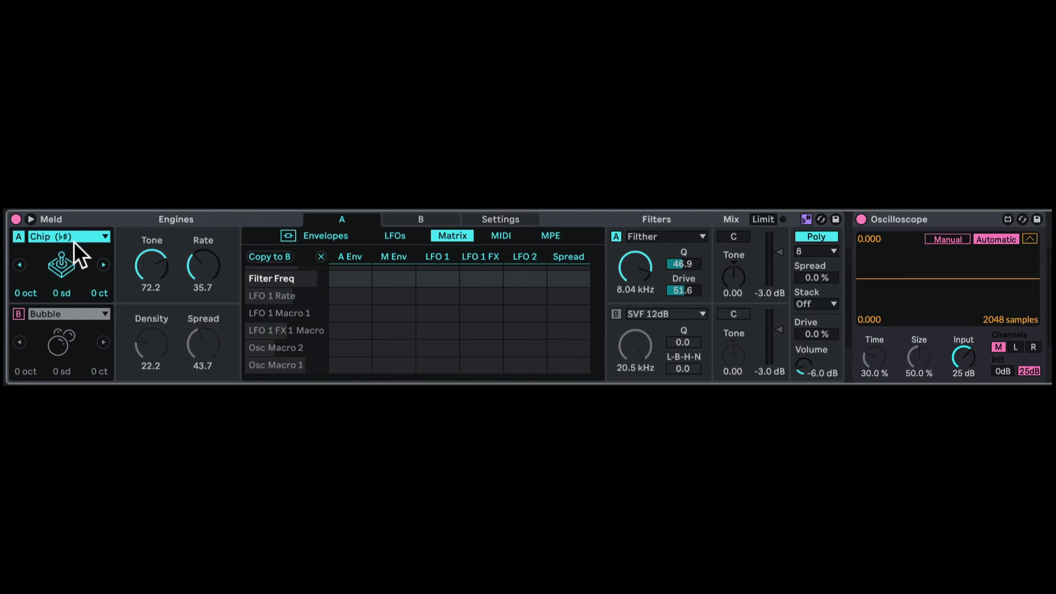
Change engine A to Basic Shapes with Shape at 74.6 and Tone at 0.0.
click(74, 238)
key(Return)
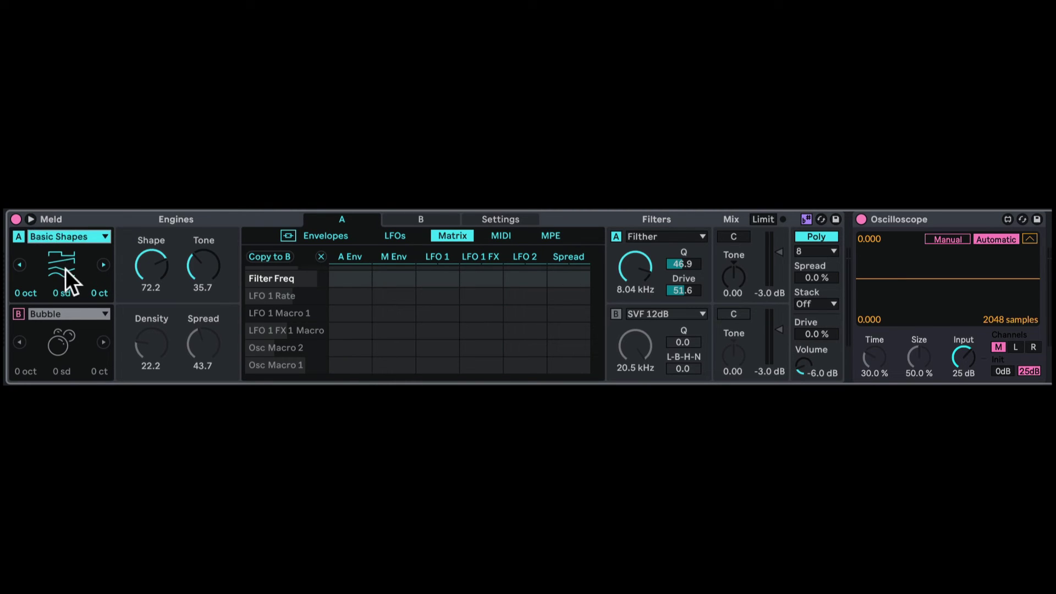
drag(157, 267, 206, 308)
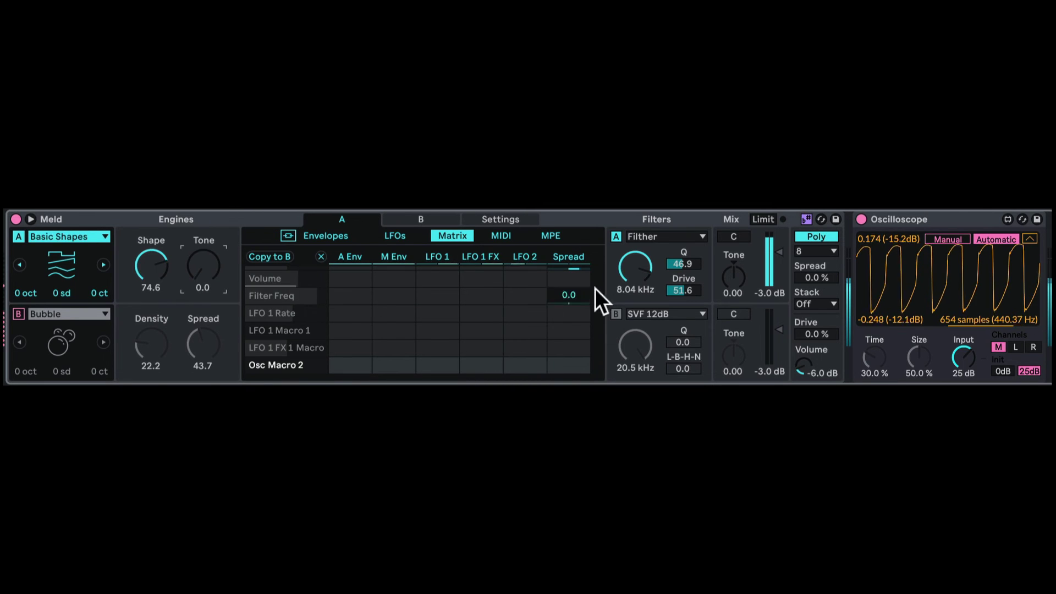
Switch engine A's filter to SVF 12dB with a Q of 9.4 and a frequency of 2.40 kHz.
drag(635, 267, 680, 330)
click(654, 237)
click(654, 33)
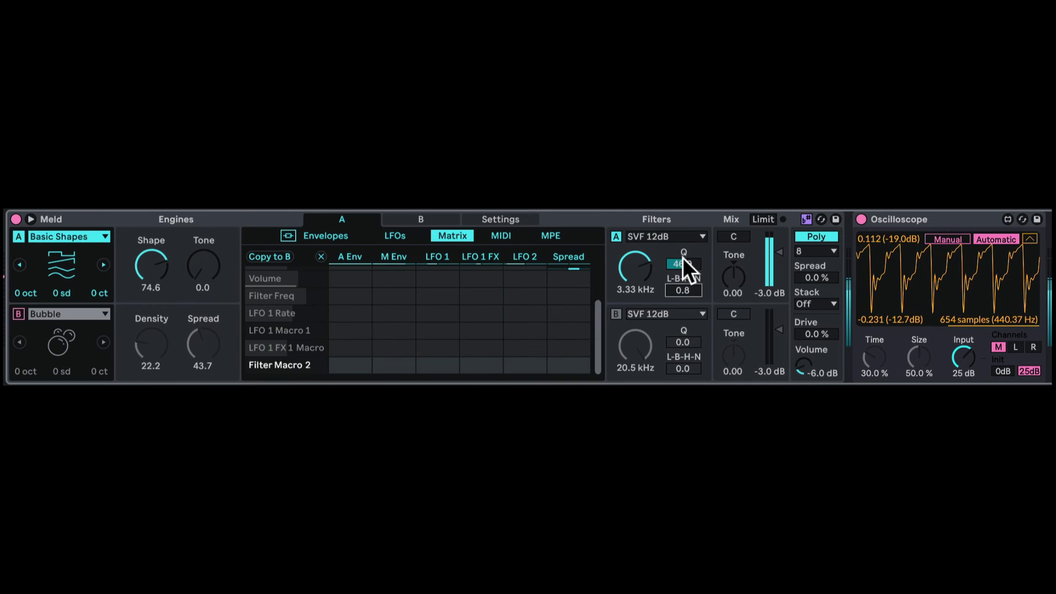
drag(681, 264, 681, 291)
click(641, 278)
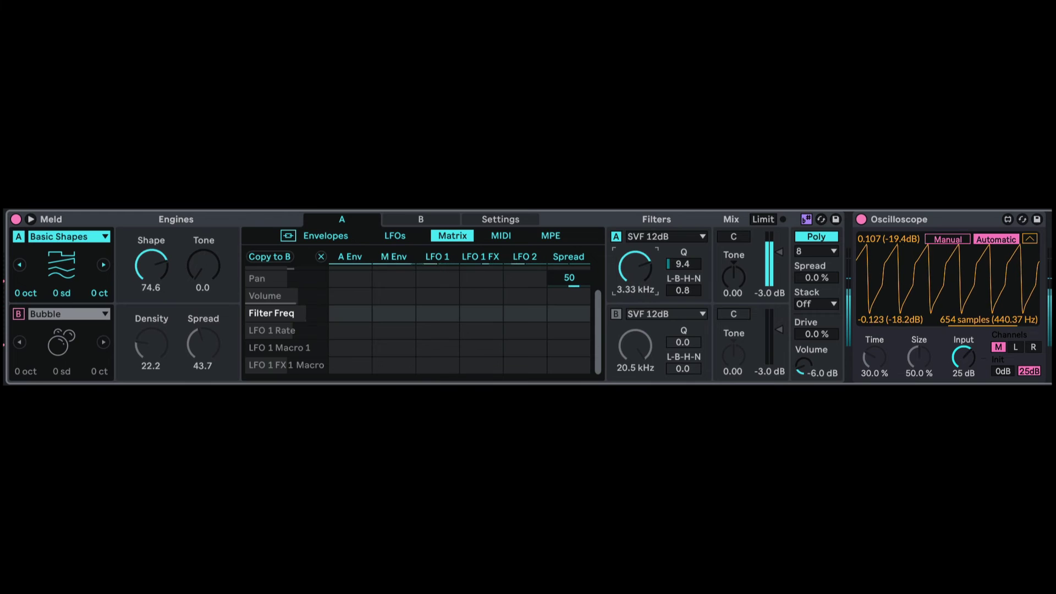
drag(637, 266, 636, 286)
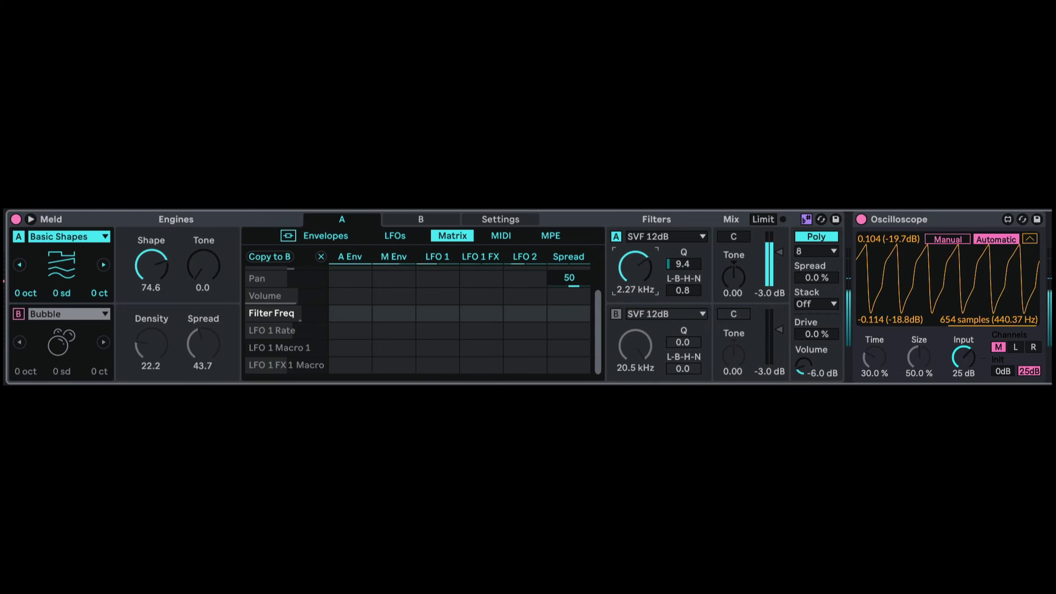
Stack 2 voices and raise the voice Spread to 48 %.
click(814, 305)
click(810, 331)
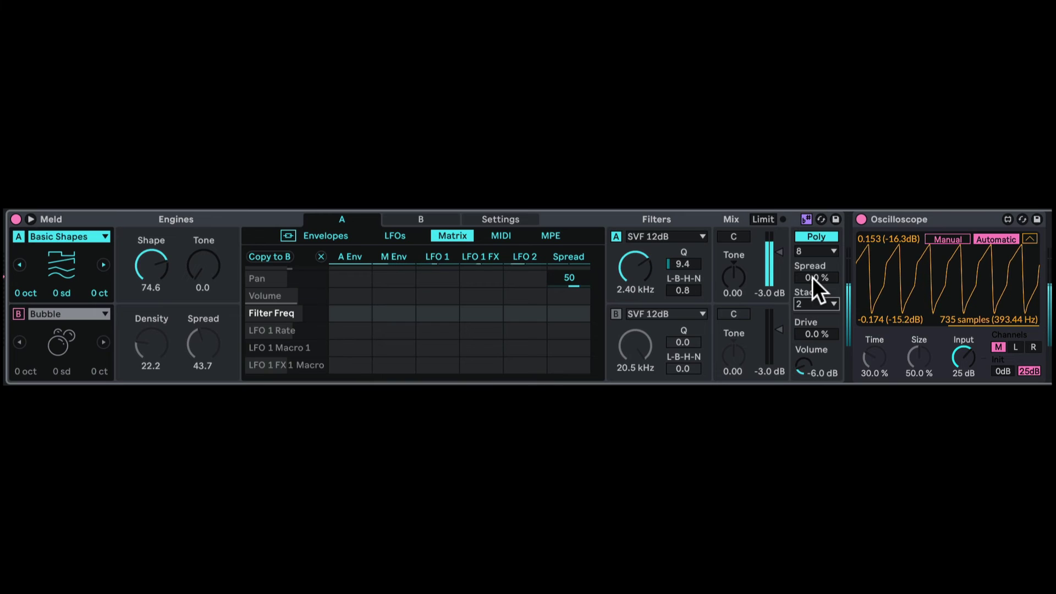
mouse_move(813, 277)
mouse_down()
mouse_move(813, 253)
mouse_move(808, 297)
mouse_up()
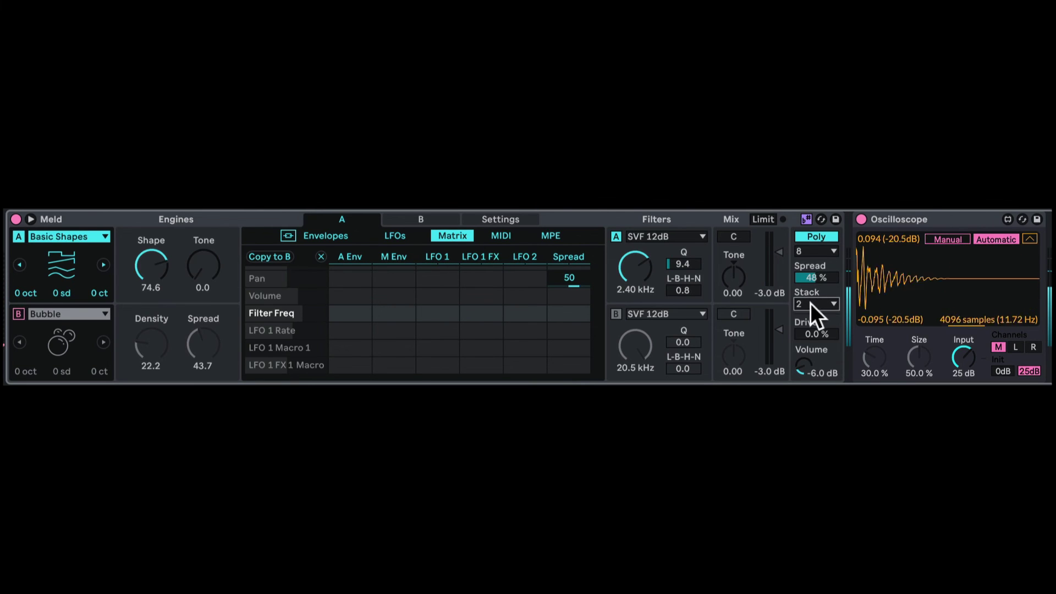
Audition a Stack of 3 voices with the Spread set to 22 %, and turn stacking back off.
click(810, 303)
click(806, 337)
drag(808, 278, 808, 290)
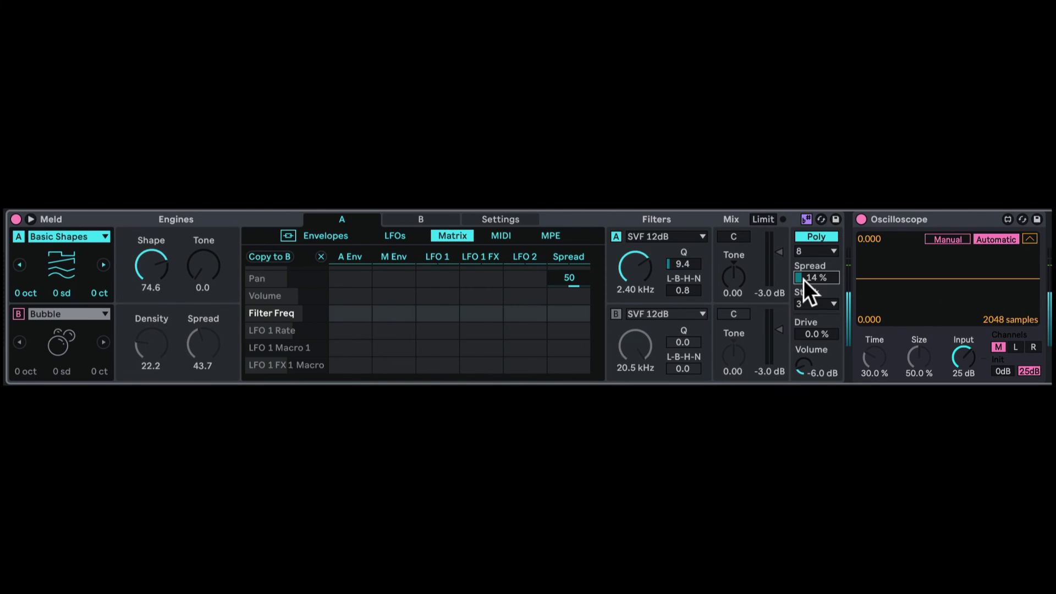
mouse_move(803, 279)
mouse_down()
mouse_move(804, 258)
mouse_move(803, 284)
mouse_move(803, 269)
mouse_up()
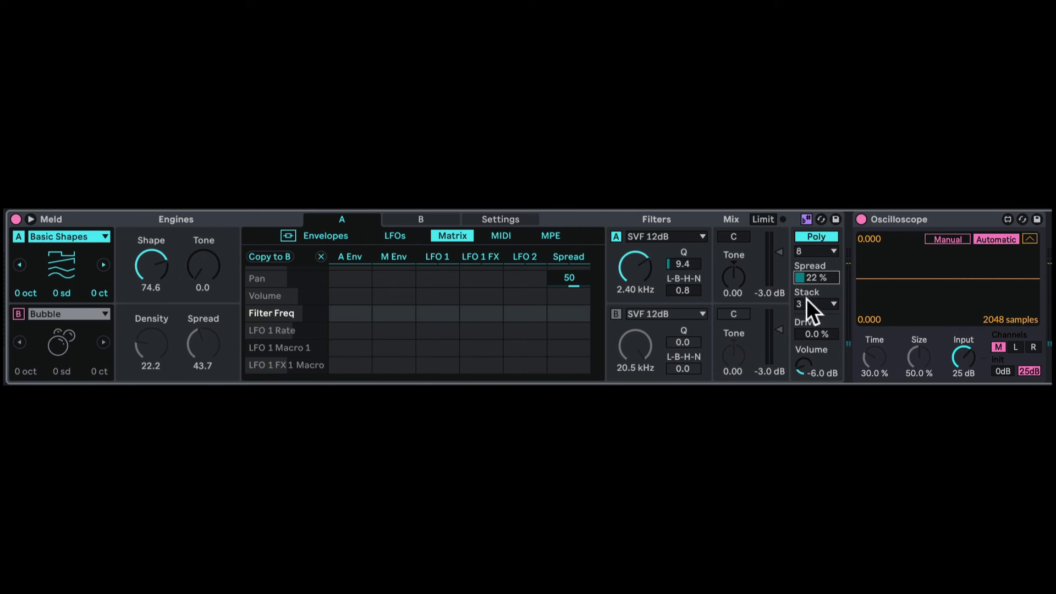
click(806, 298)
click(809, 311)
Raise engine A's filter frequency to 3.16 kHz and set its glide time to 364 ms in the device settings.
click(492, 217)
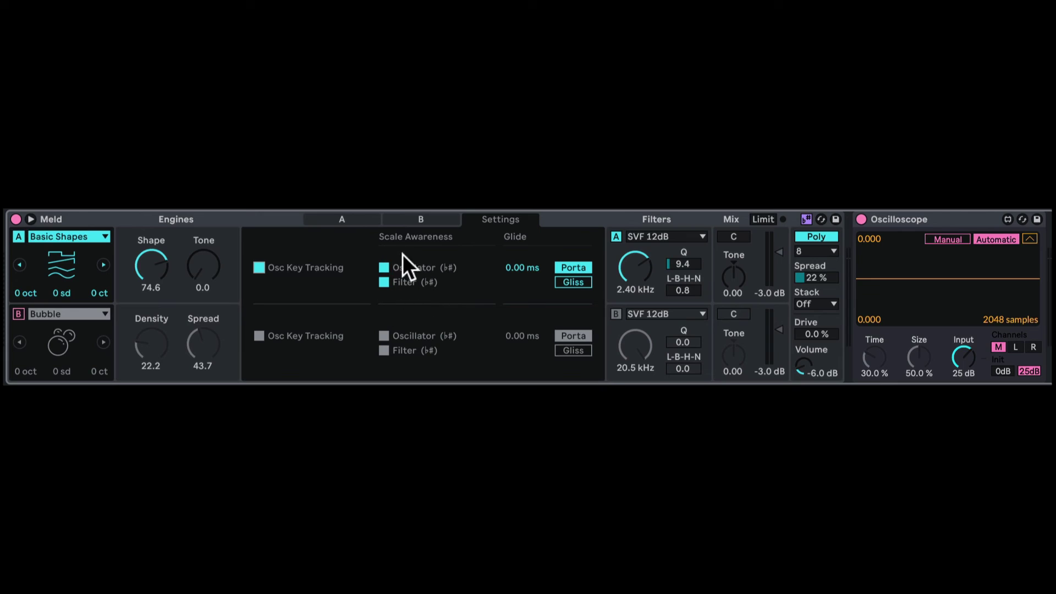
click(383, 269)
drag(653, 275, 653, 270)
mouse_move(521, 271)
mouse_down()
mouse_move(521, 242)
mouse_move(518, 272)
mouse_up()
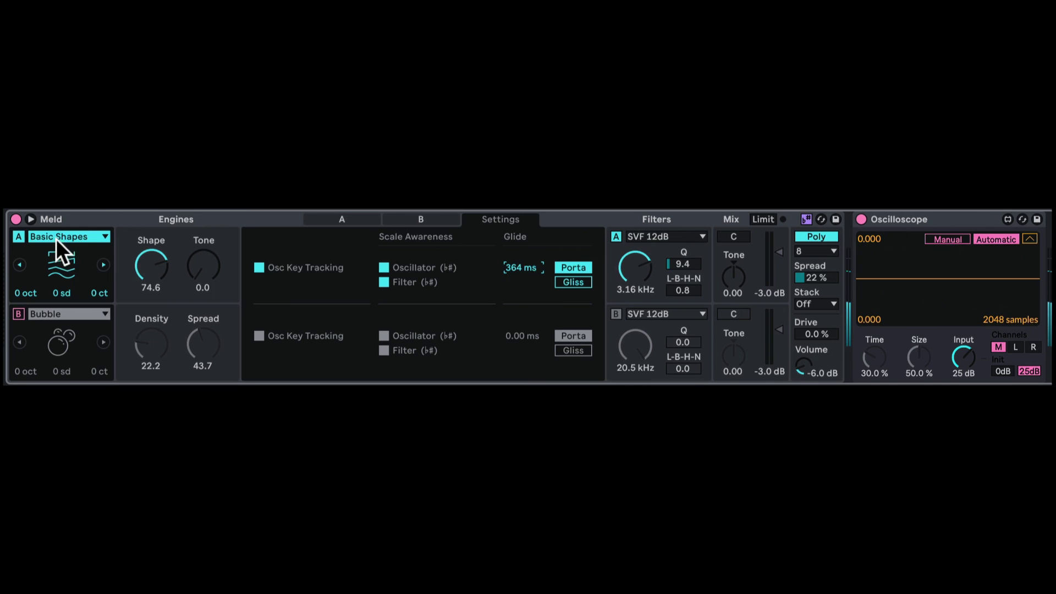
Switch on engine B as Fold Fm with Amount 31.0, Shape 32.5 and its filter frequency at 2.68 kHz.
click(17, 315)
click(61, 312)
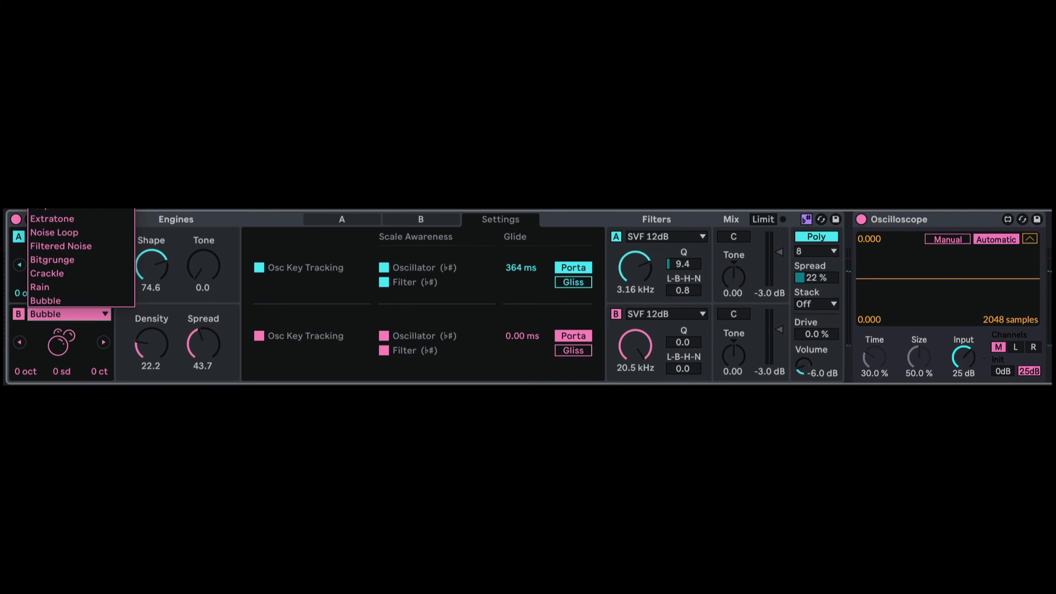
click(61, 149)
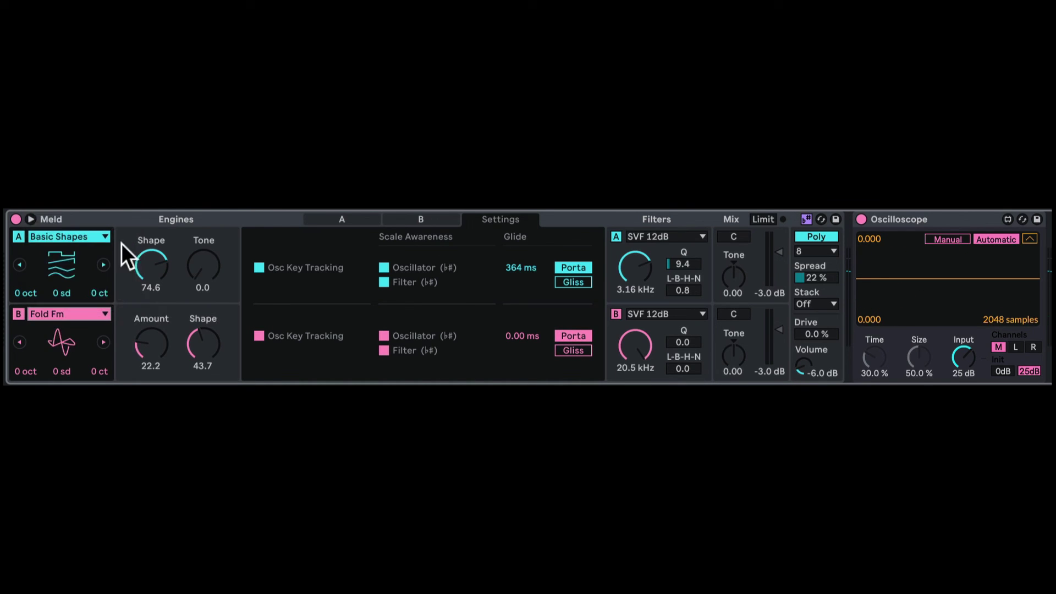
drag(150, 336, 201, 355)
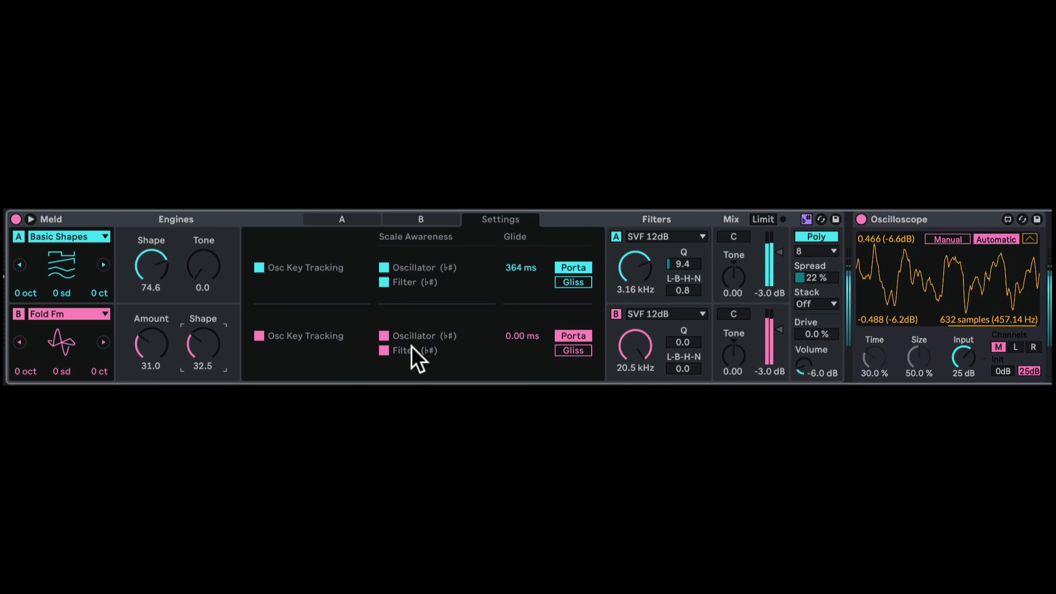
drag(635, 341, 635, 385)
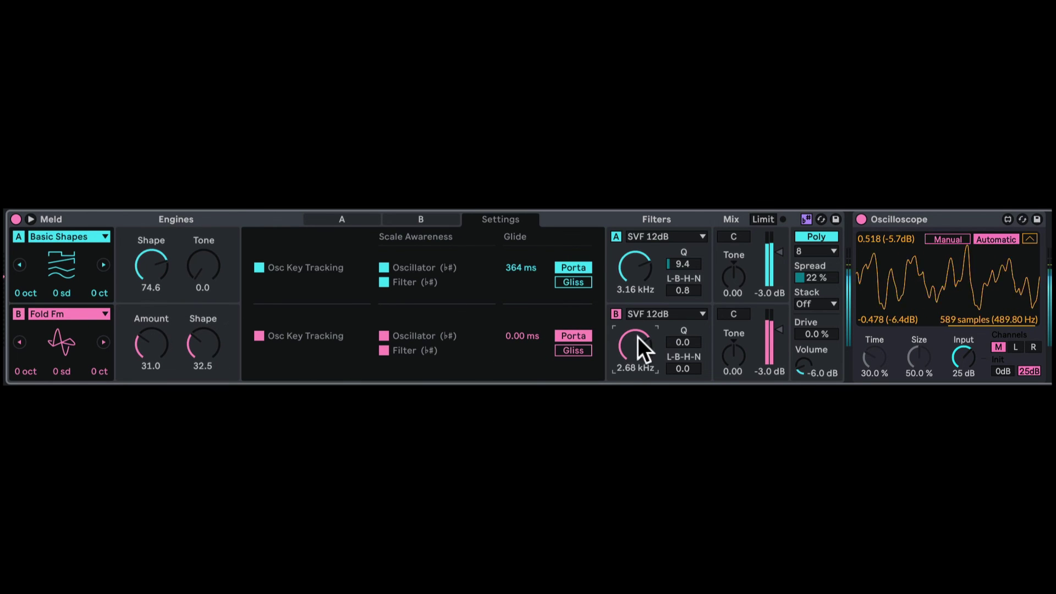
Set mix levels of -24 dB for engine A and -11 dB for B, with a 733 ms glide on B and Gliss mode on A.
drag(783, 331, 782, 340)
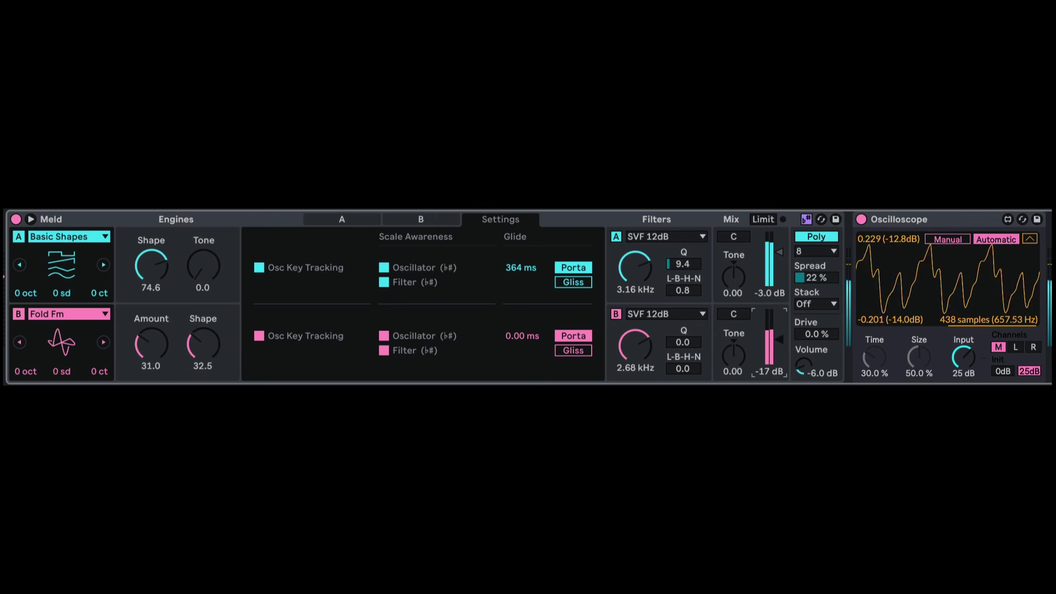
drag(780, 250, 780, 267)
drag(779, 328, 779, 323)
mouse_move(521, 331)
mouse_down()
mouse_move(520, 310)
mouse_move(518, 334)
mouse_up()
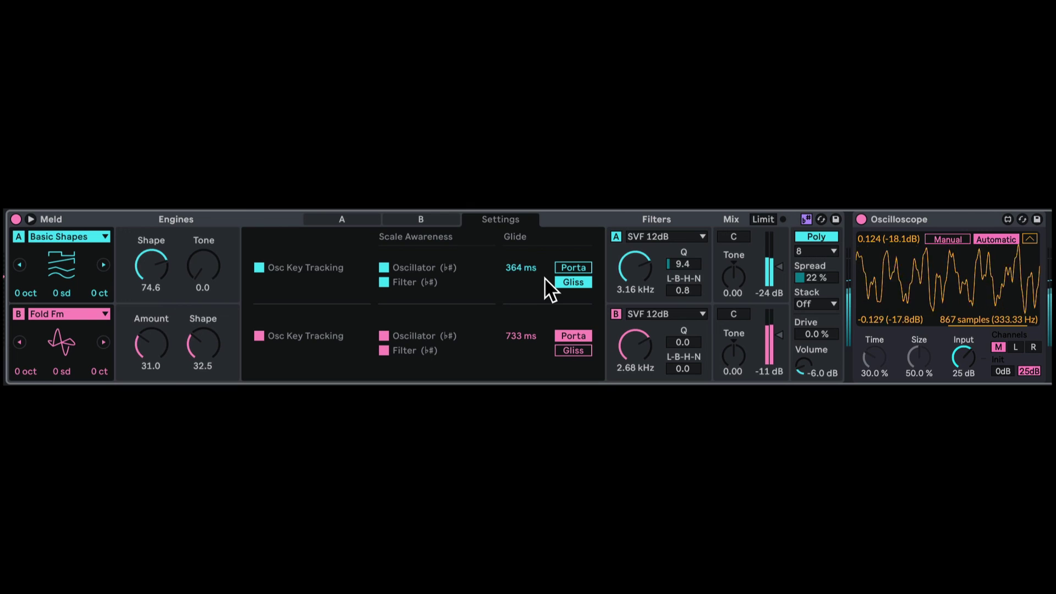
Turn off engine B and set engine A's filter frequency to 5.47 kHz and its glide time to 430 ms.
click(14, 314)
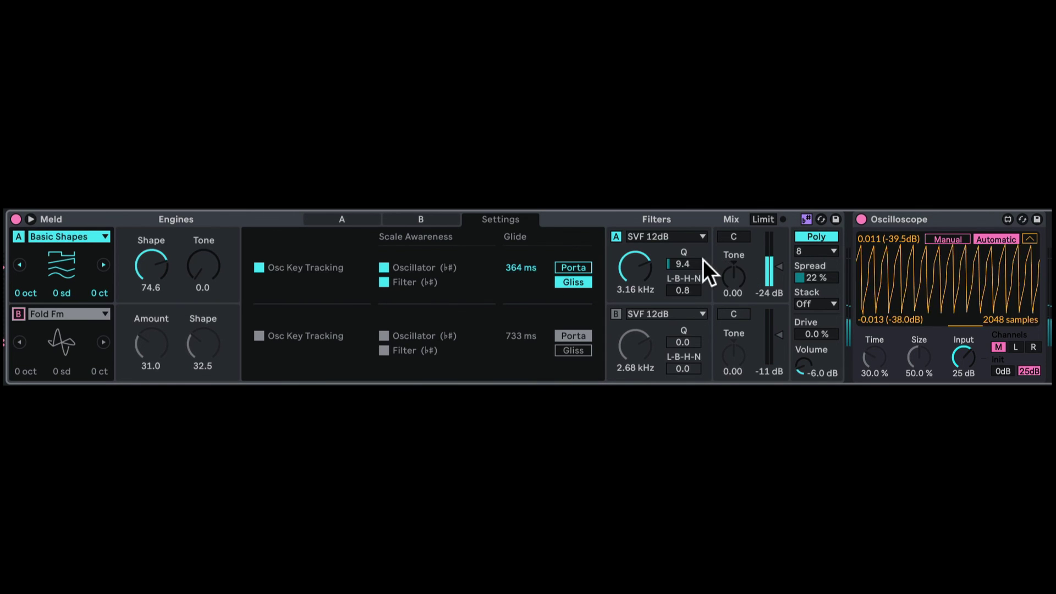
drag(627, 269, 627, 251)
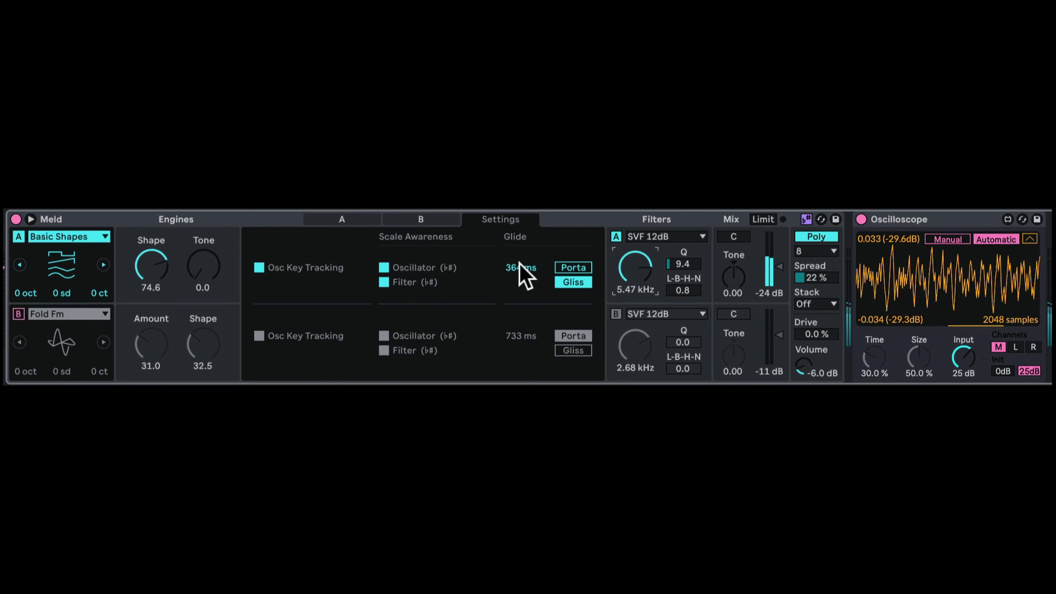
mouse_move(519, 265)
mouse_down()
mouse_move(519, 242)
mouse_move(517, 263)
mouse_up()
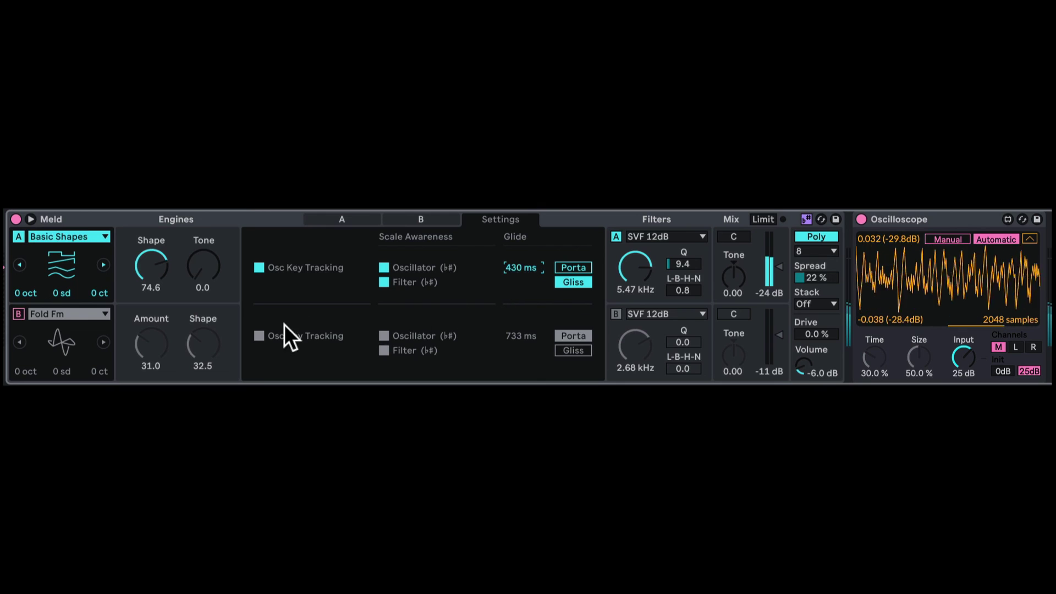
Turn engine B back on and switch its glide to Gliss mode with a time of 786 ms.
click(259, 335)
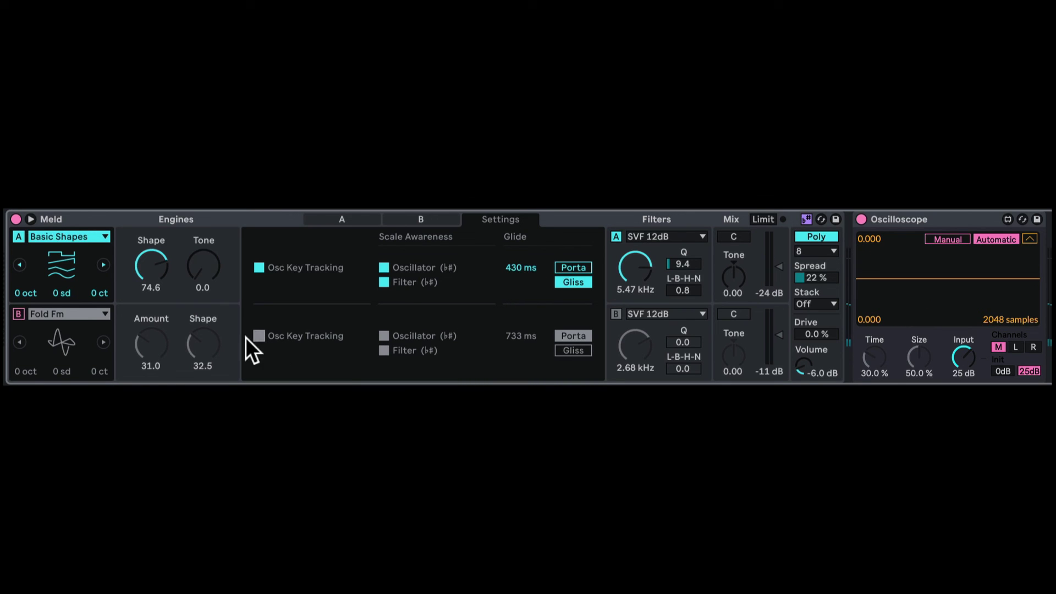
click(19, 314)
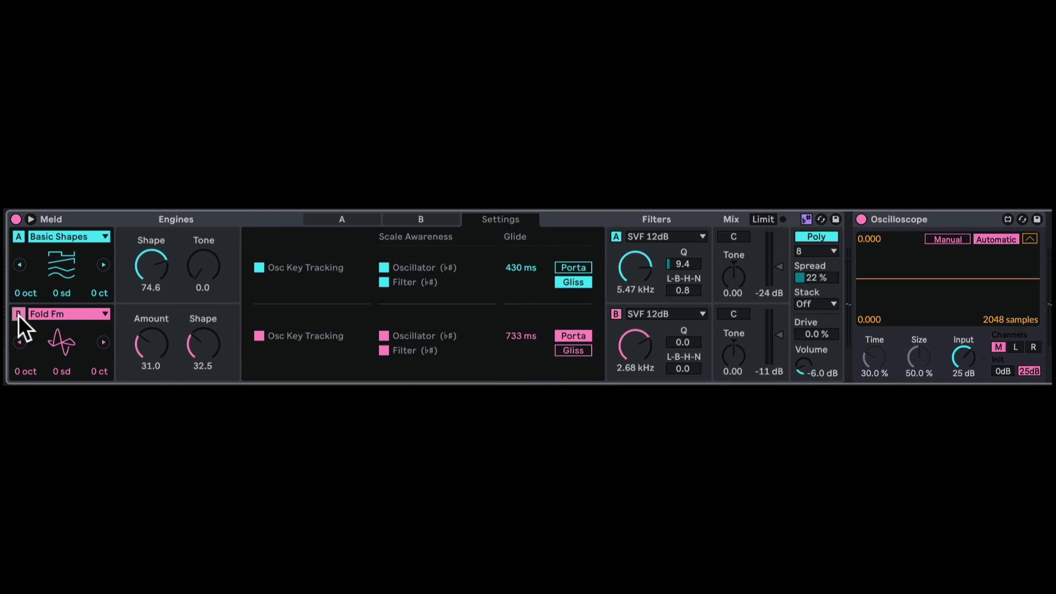
click(572, 346)
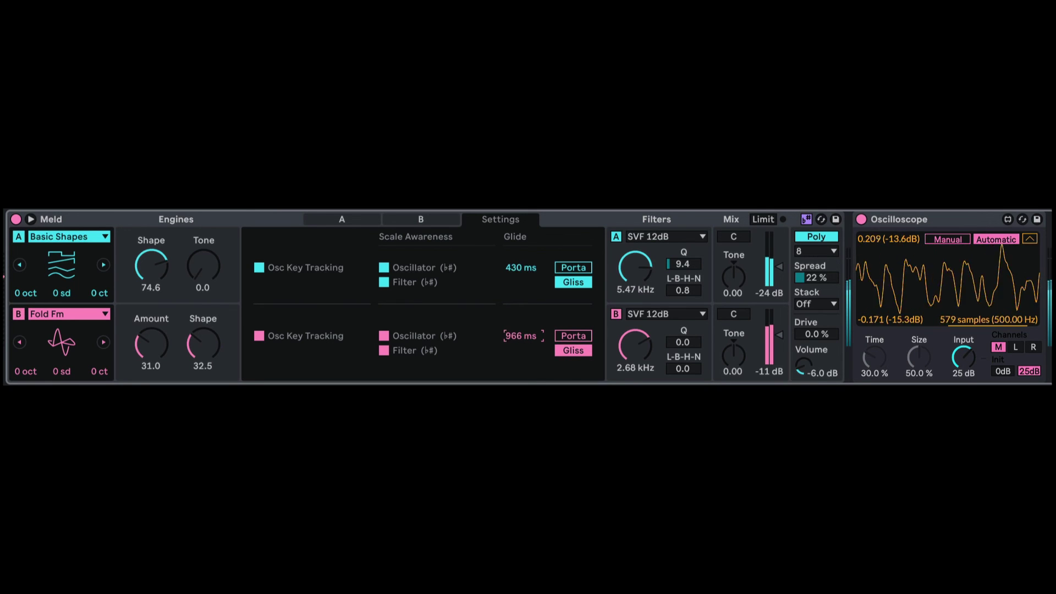
drag(519, 336, 519, 330)
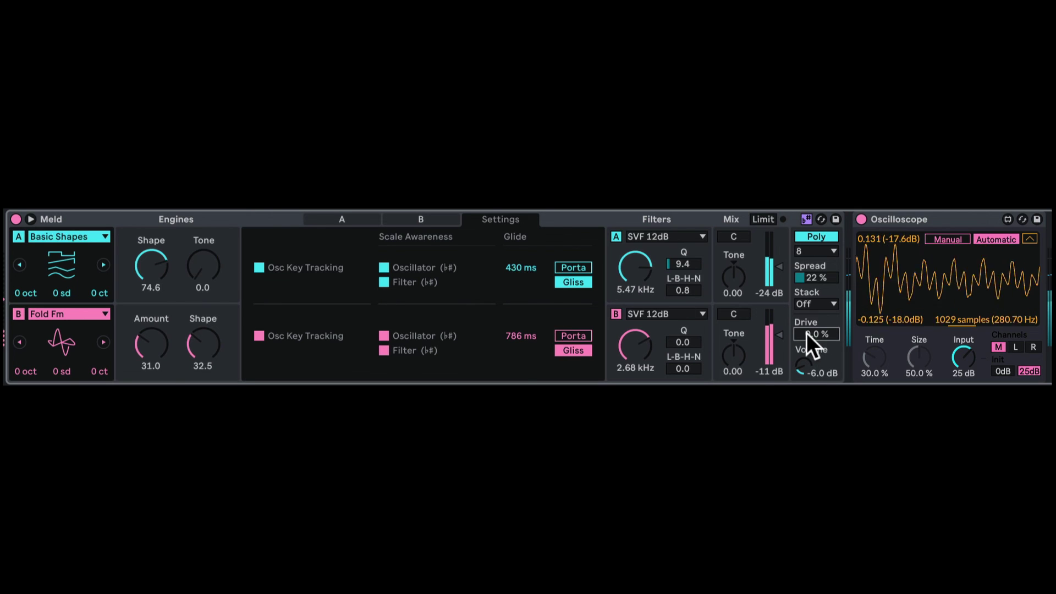
Raise the device's Drive to 90 % and enable the output limiter.
drag(806, 333, 806, 253)
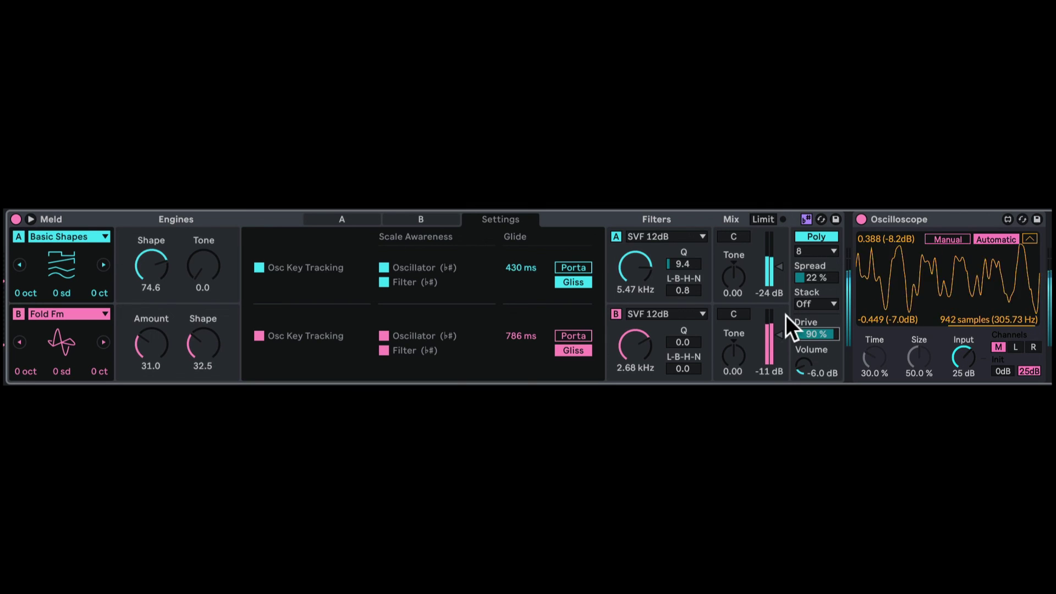
click(763, 218)
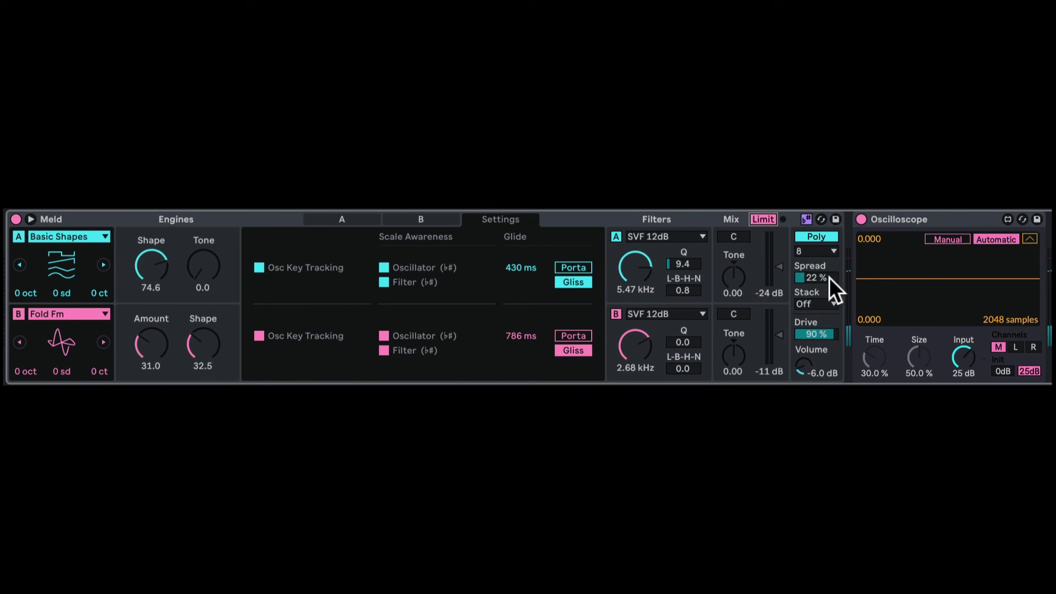